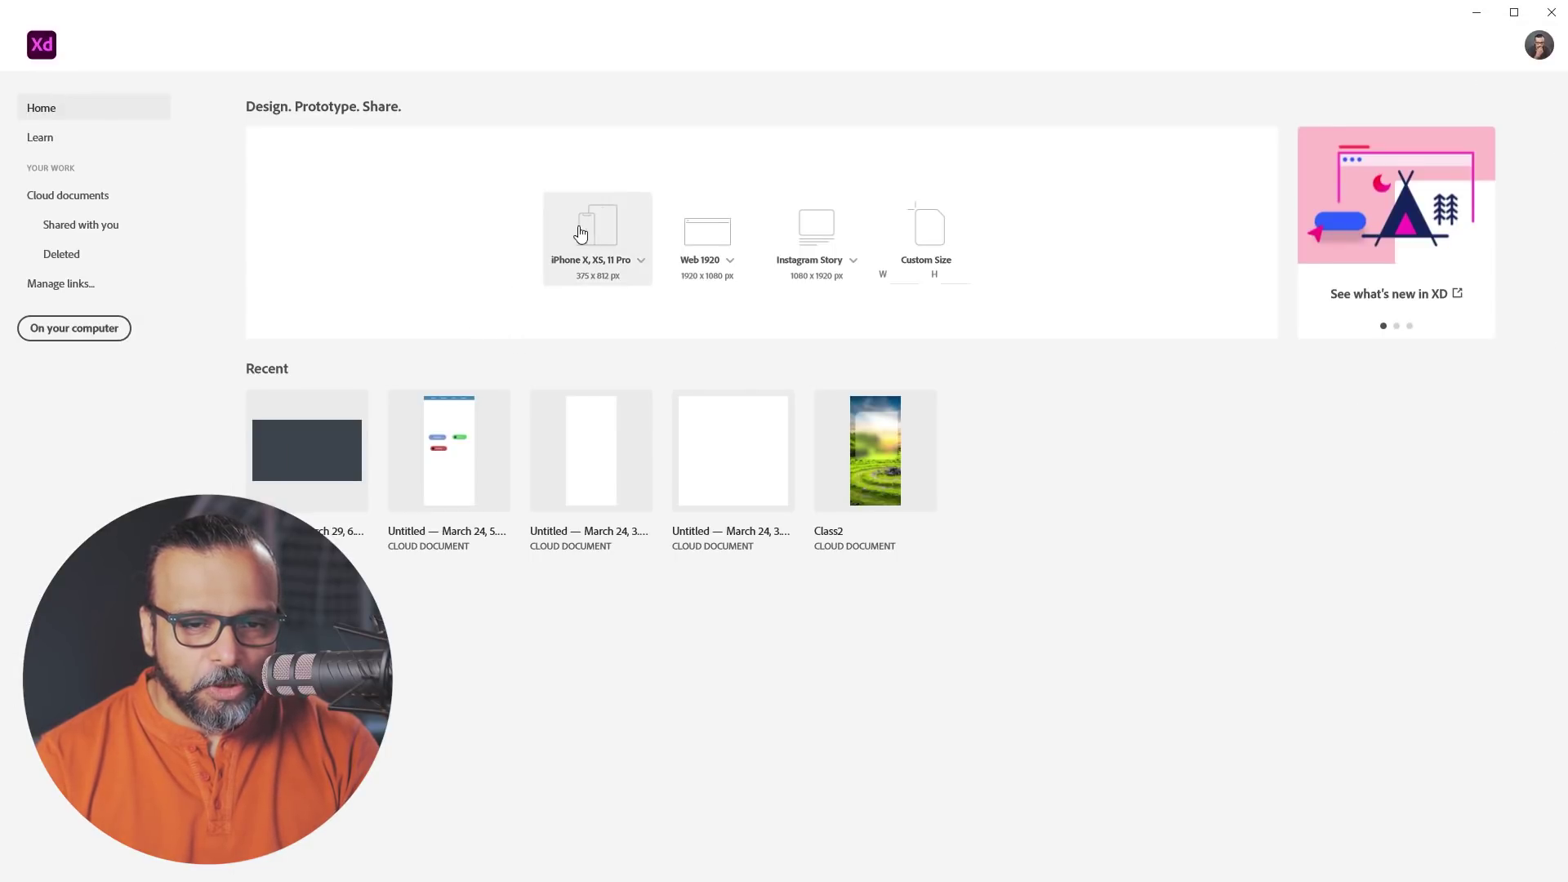
Create a new document from the Web 1920 preset and dismiss the upgrade notice
left_click(714, 239)
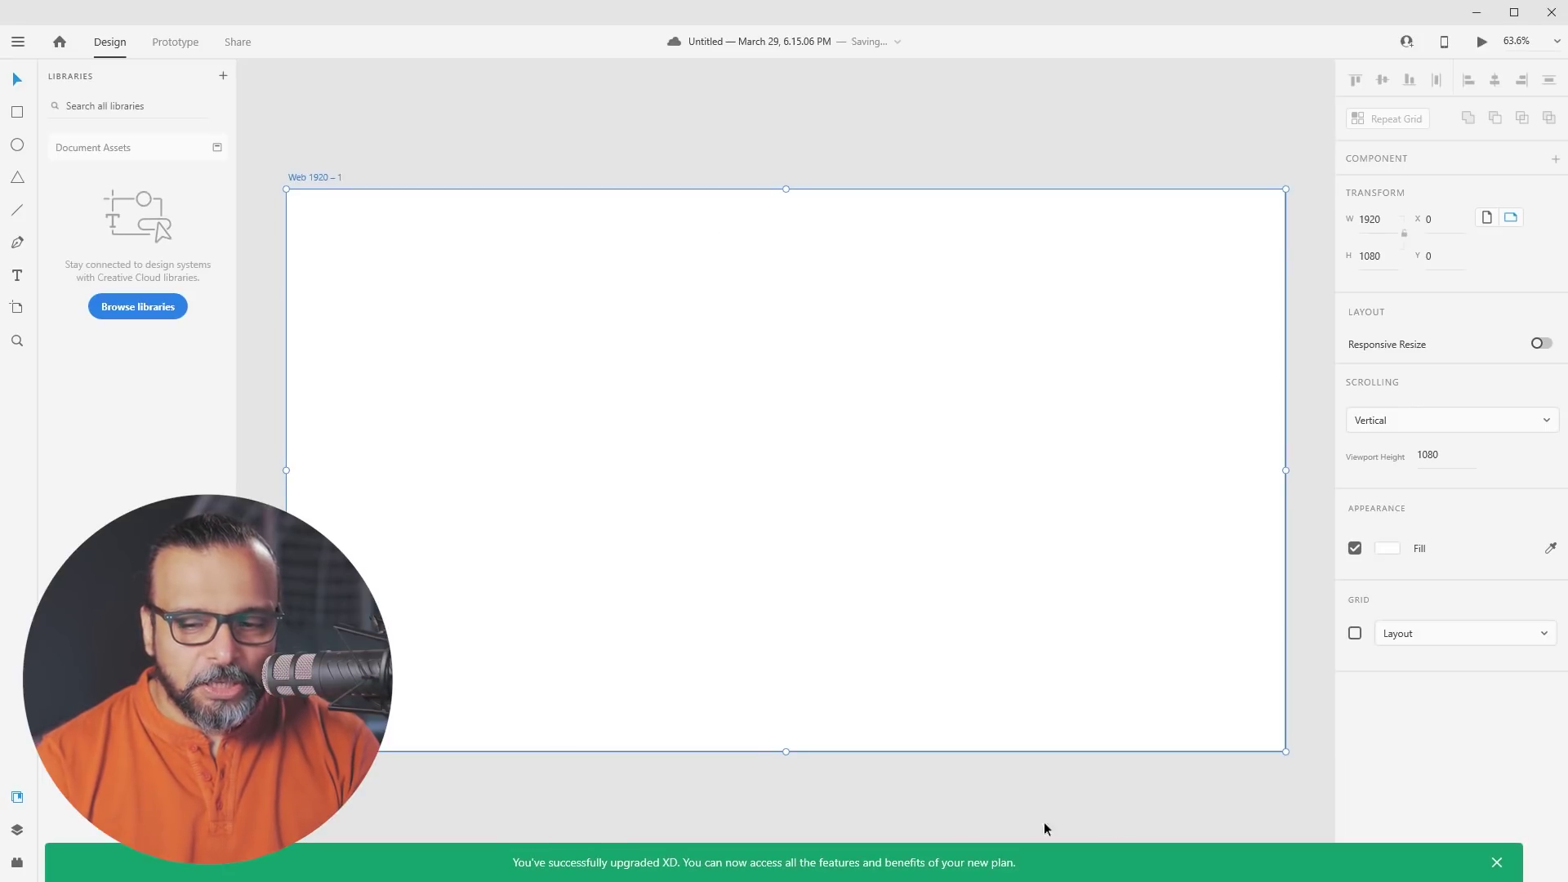
left_click(1496, 862)
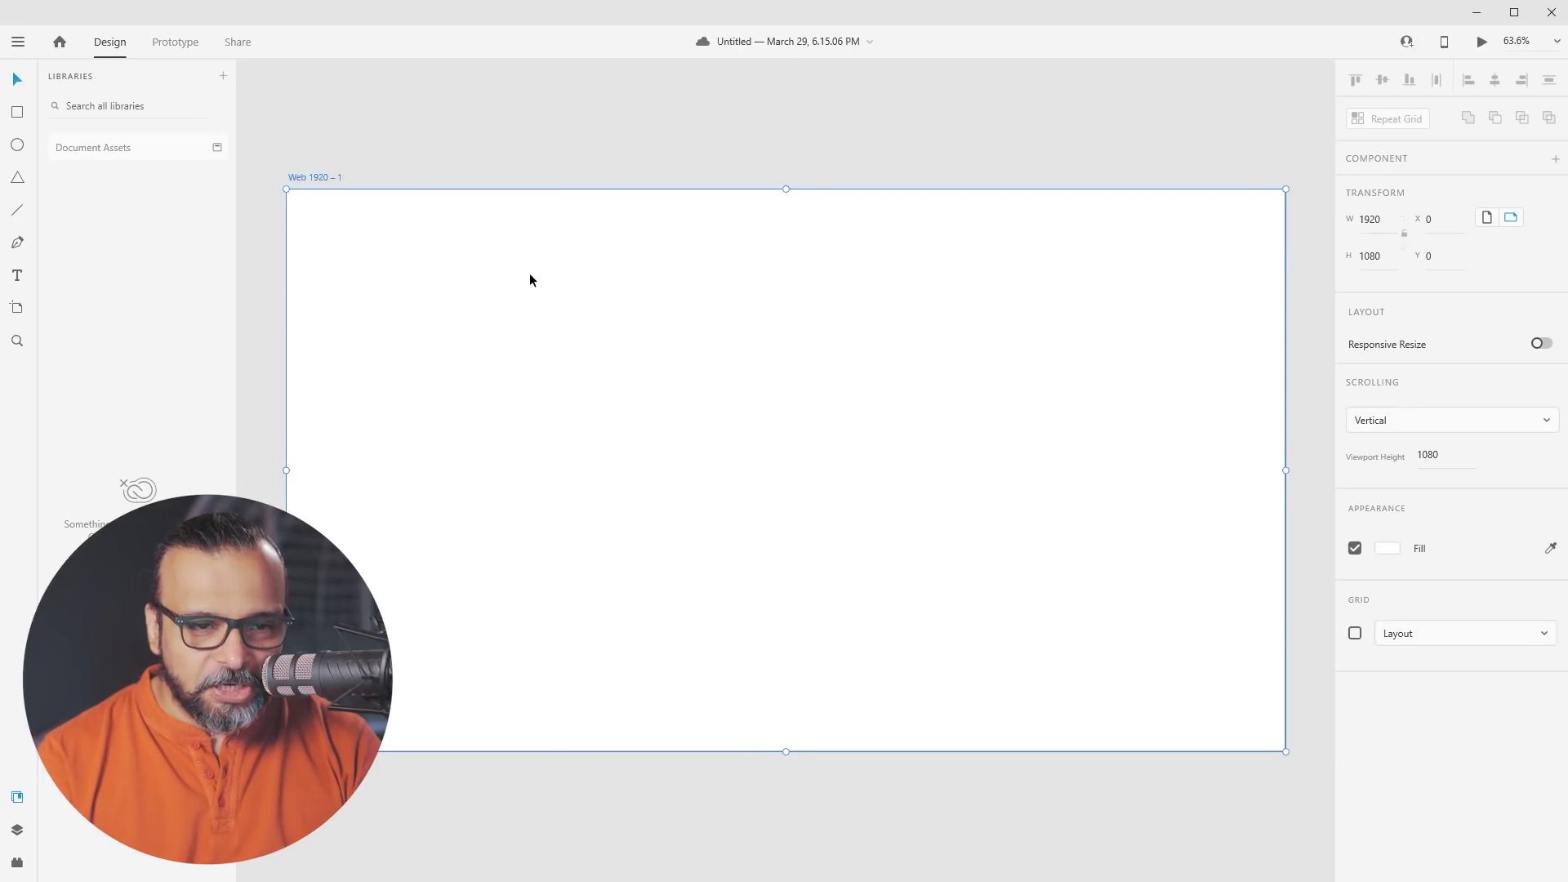
left_click(474, 154)
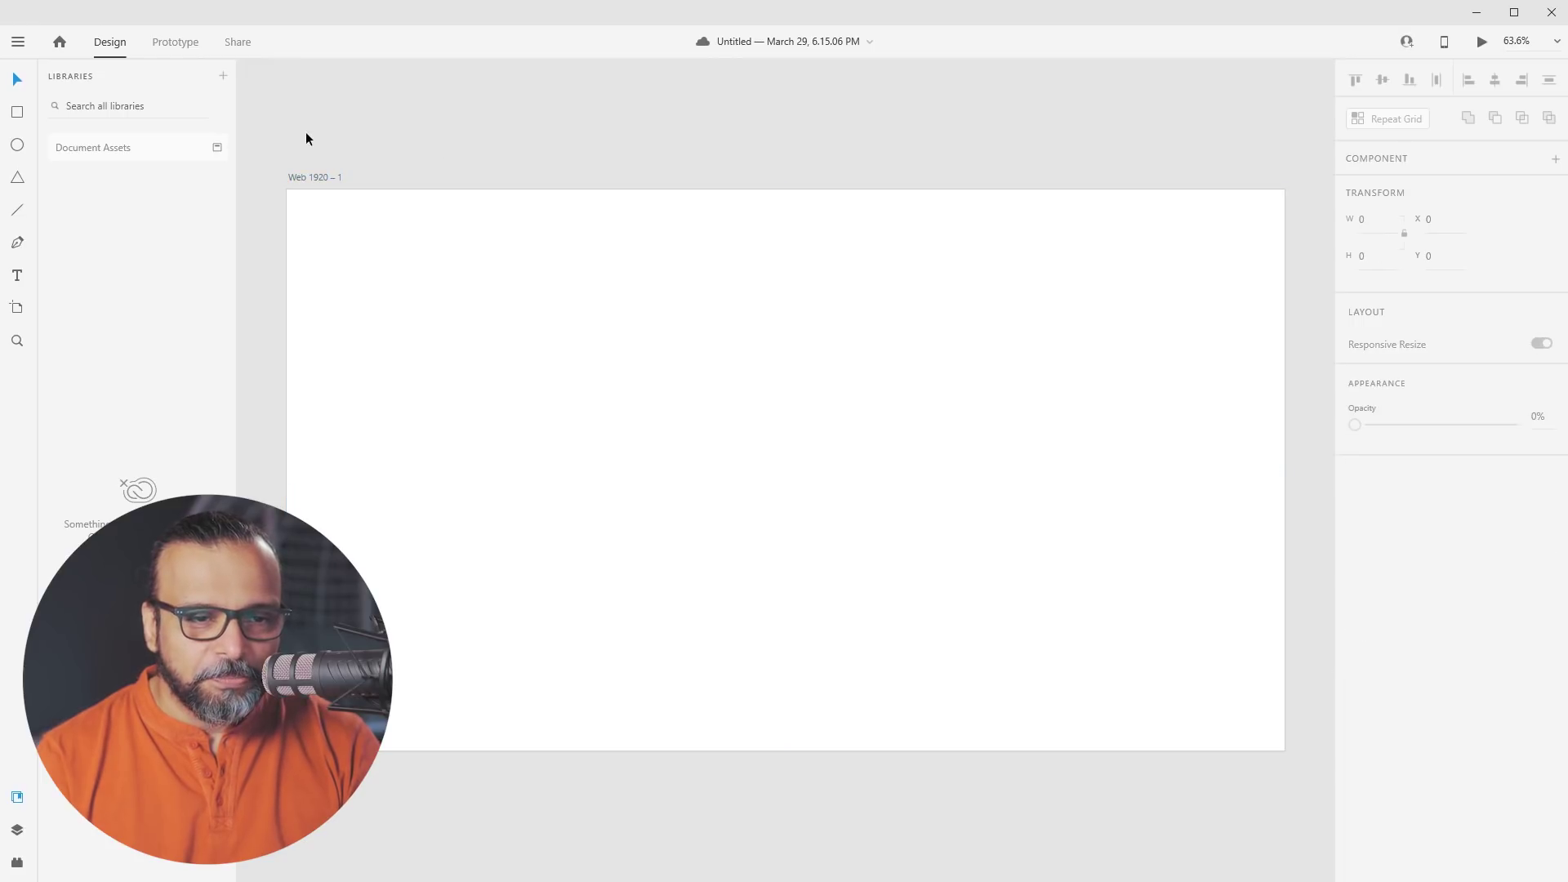
left_click(470, 261)
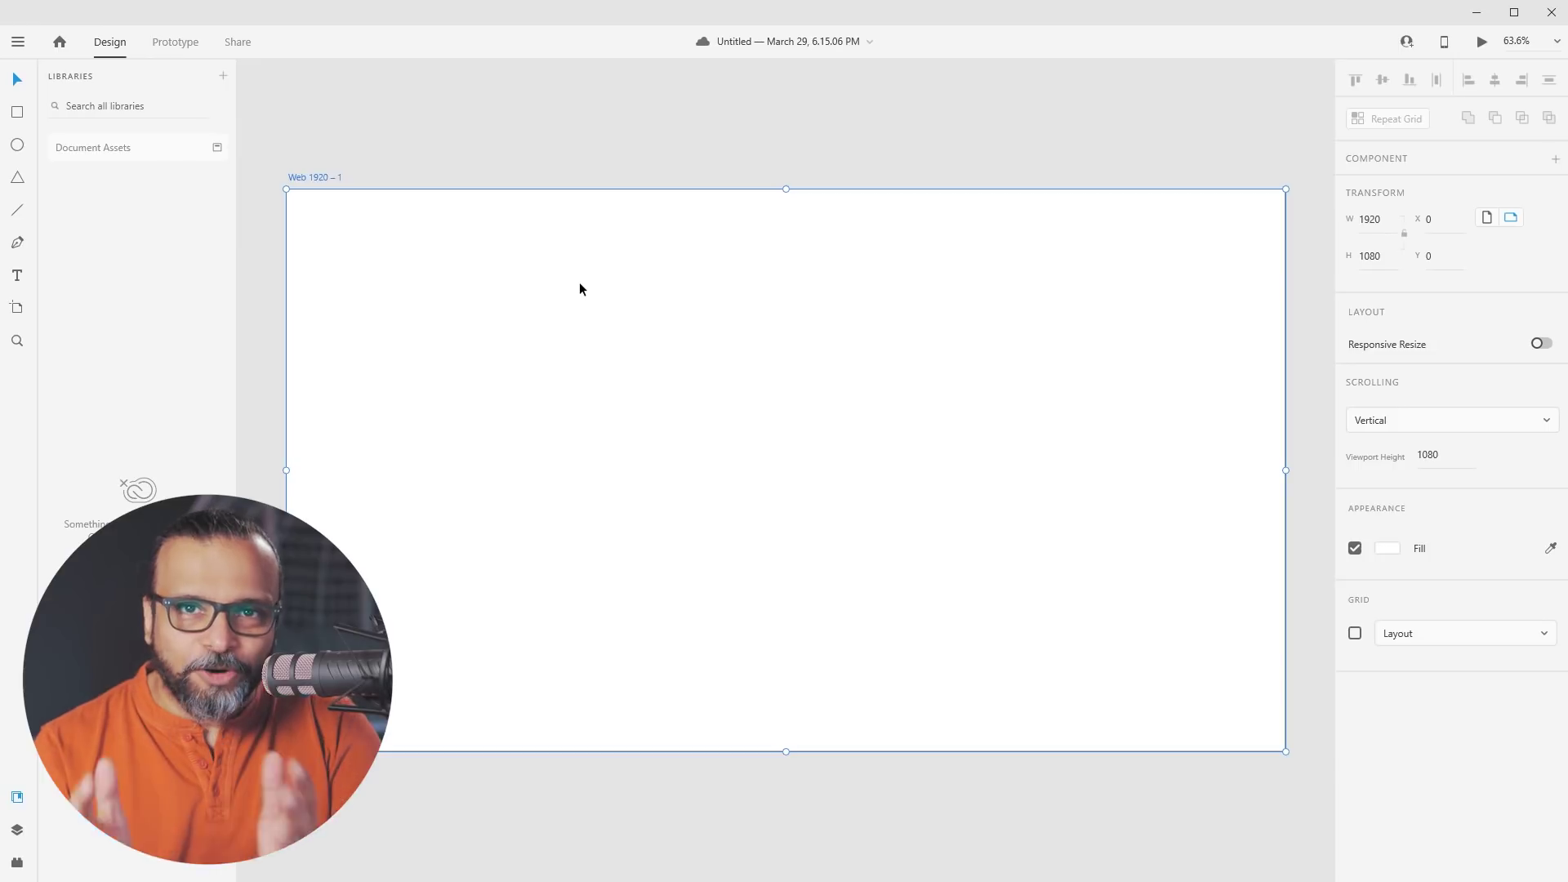
left_click(504, 102)
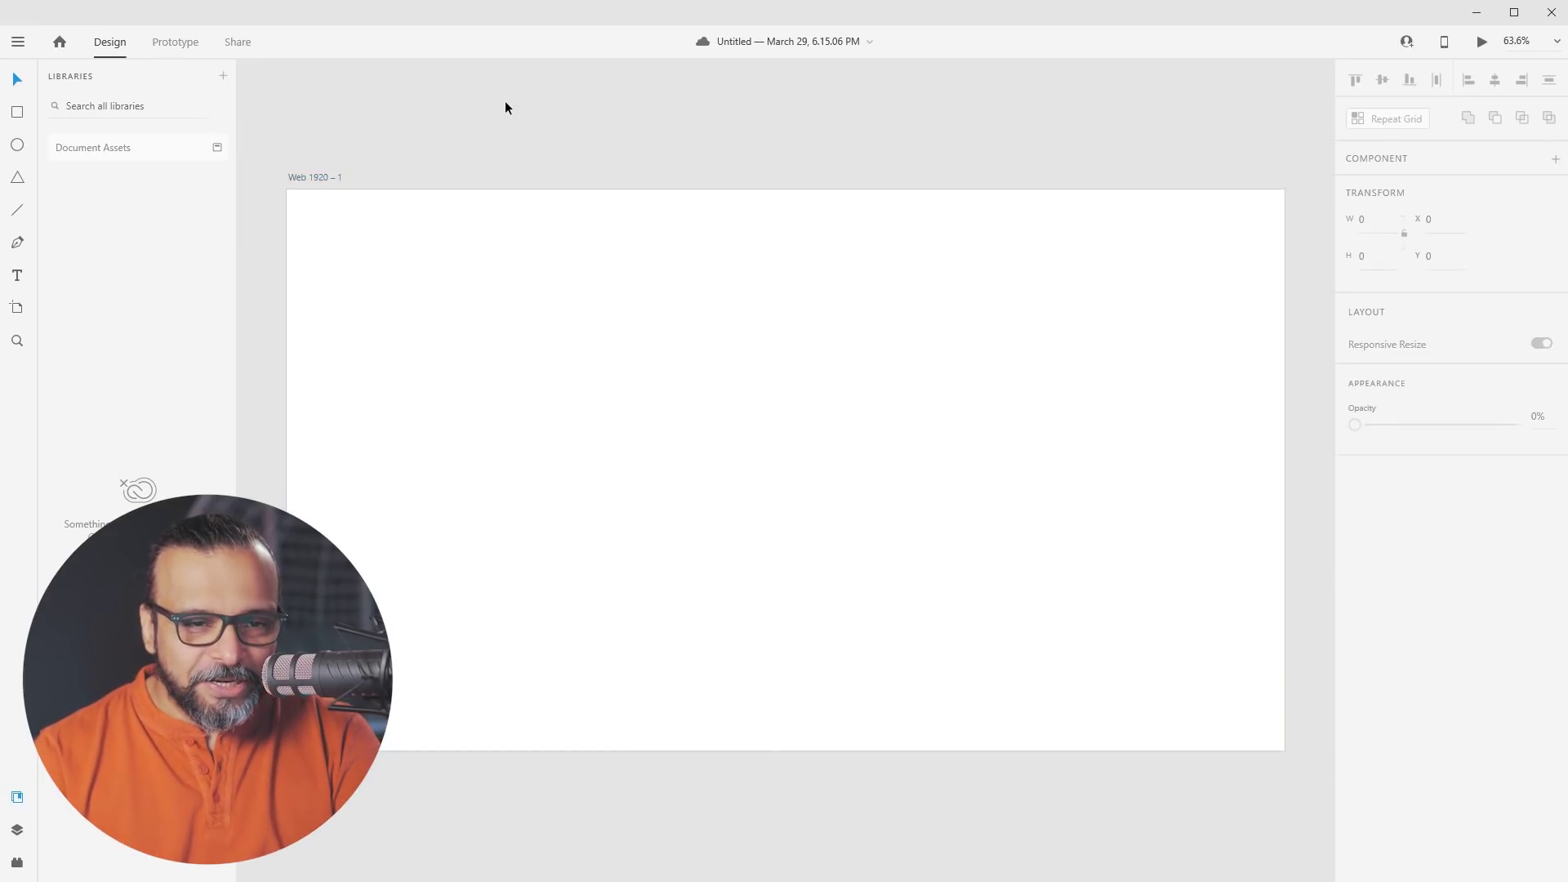
Fill the Web 1920 – 1 artboard with the dark brown solid color #41392C
left_click(302, 178)
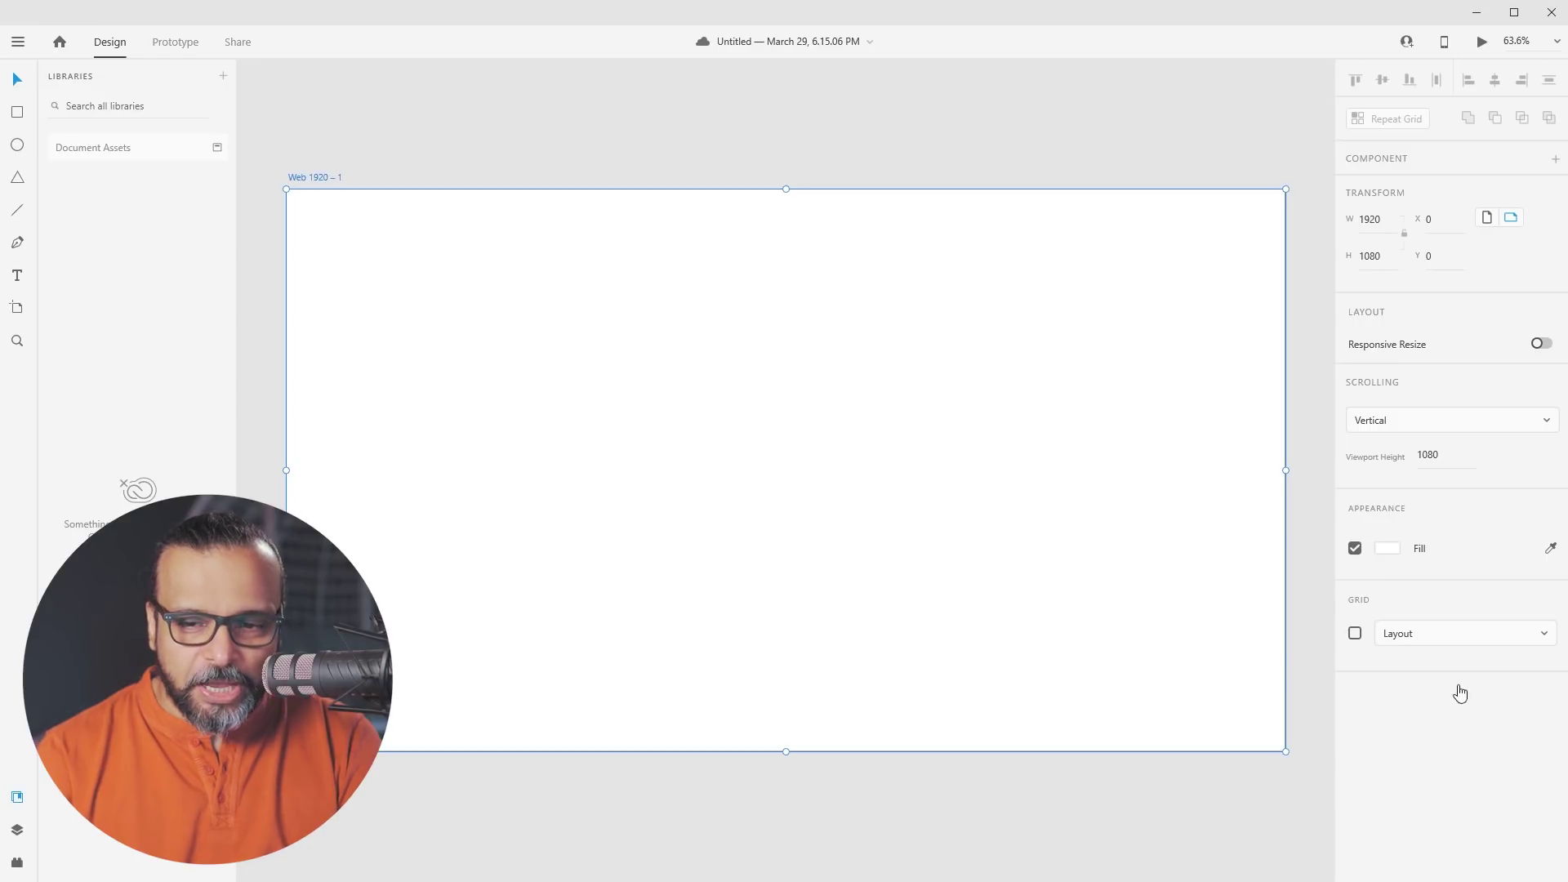
left_click(1388, 550)
left_click_drag(1175, 547, 1164, 557)
left_click_drag(1304, 543, 1305, 587)
left_click_drag(1179, 573, 1189, 563)
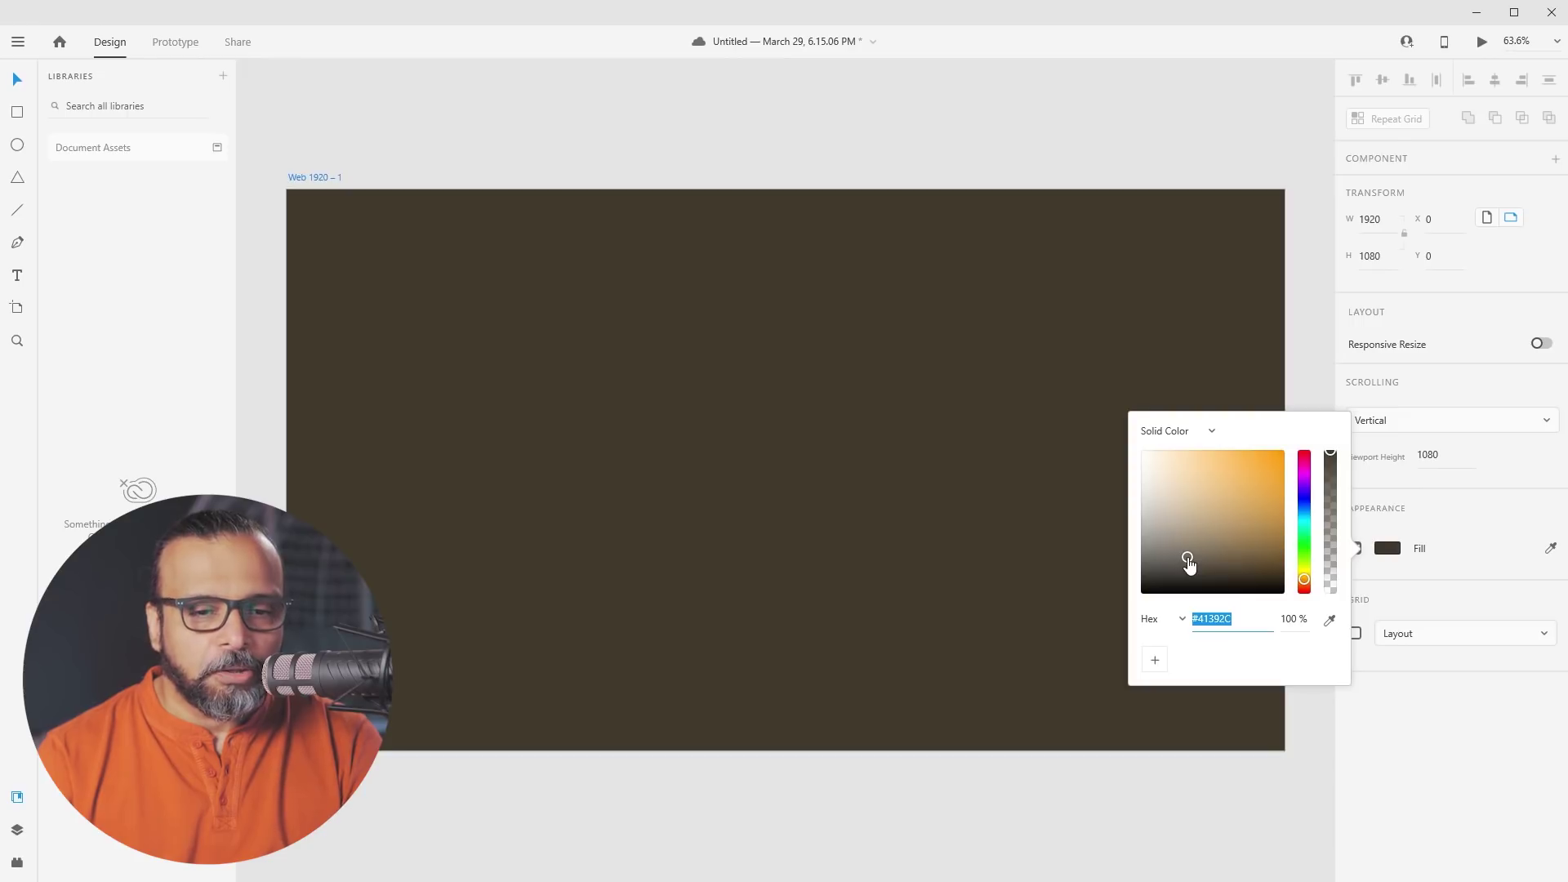
left_click(1052, 136)
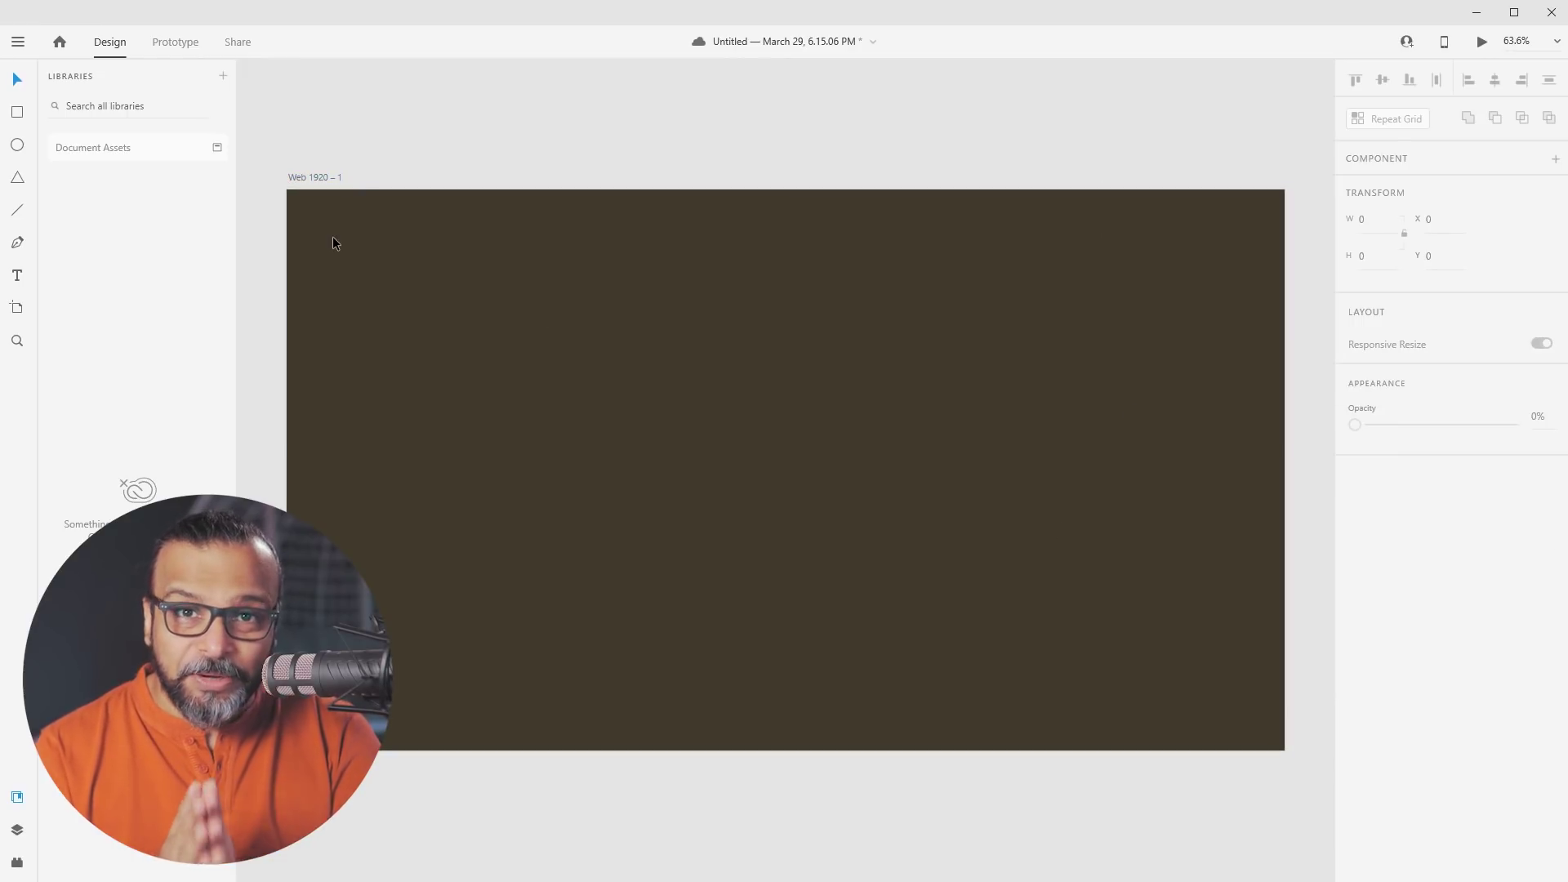
Draw a rectangle about 211 × 250 px near the artboard's upper-left corner and round its corners to about 14
left_click(17, 112)
left_click_drag(327, 228, 437, 359)
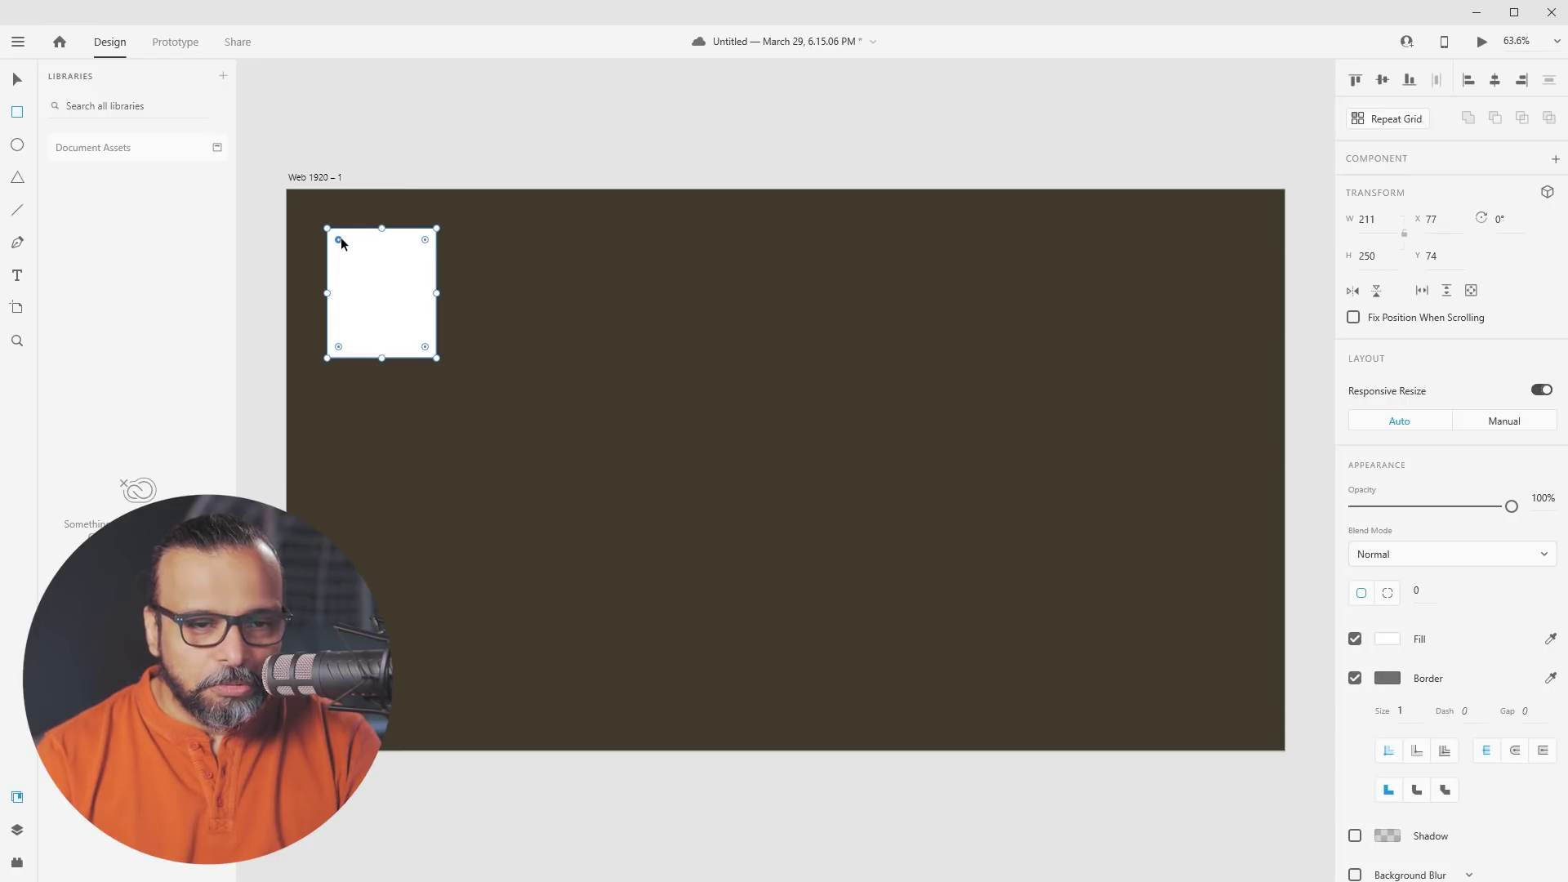
scroll(325, 232, "up", 5)
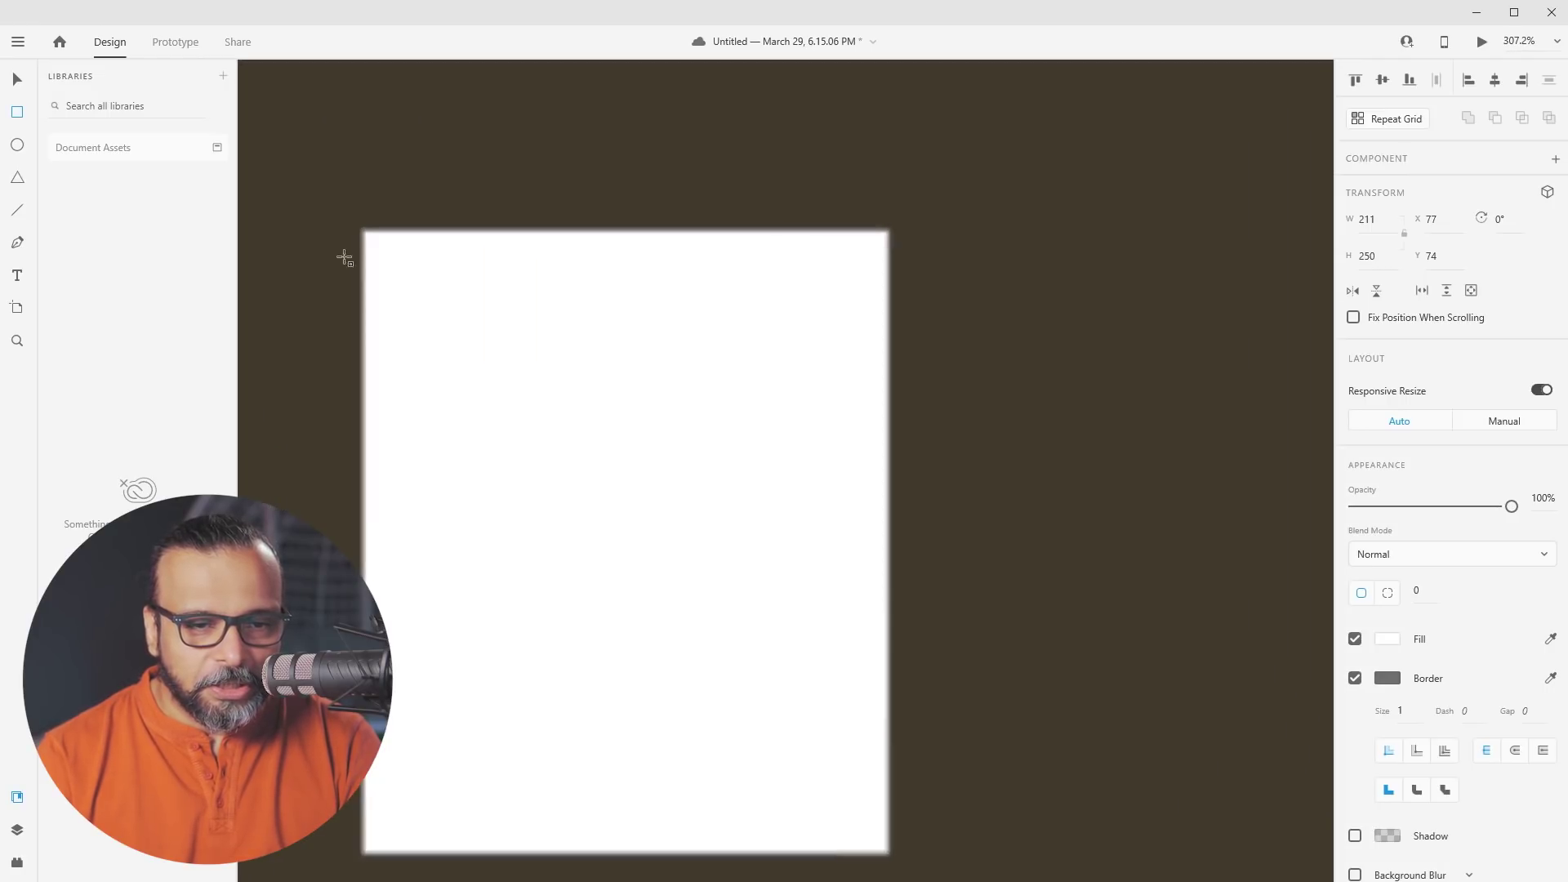
left_click_drag(374, 242, 389, 262)
Remove the border from the rounded rectangle
left_click(1355, 678)
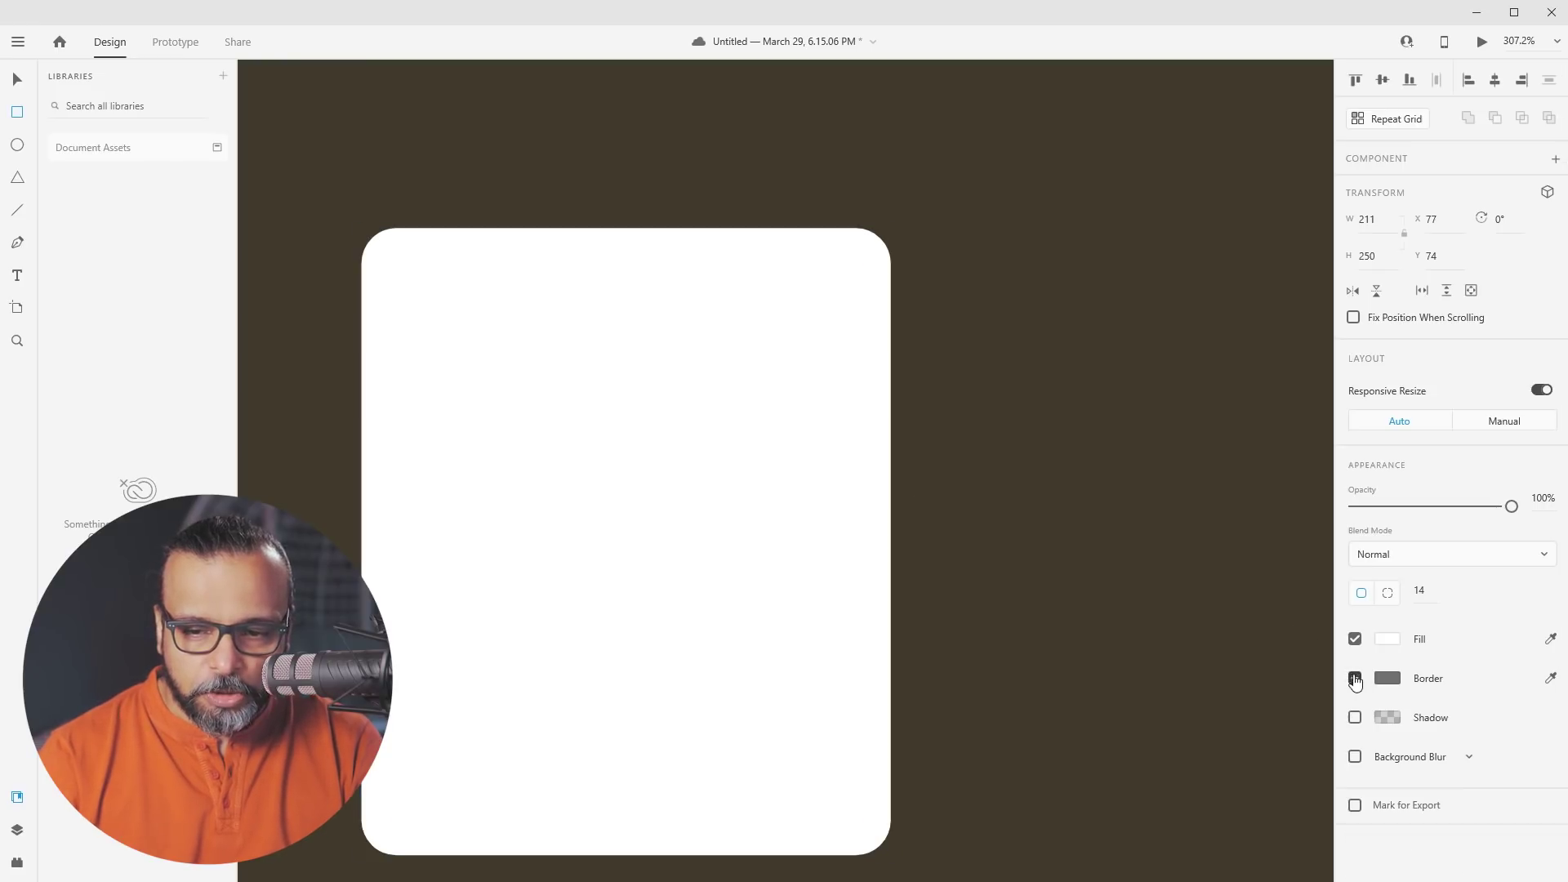
scroll(523, 330, "down", 3)
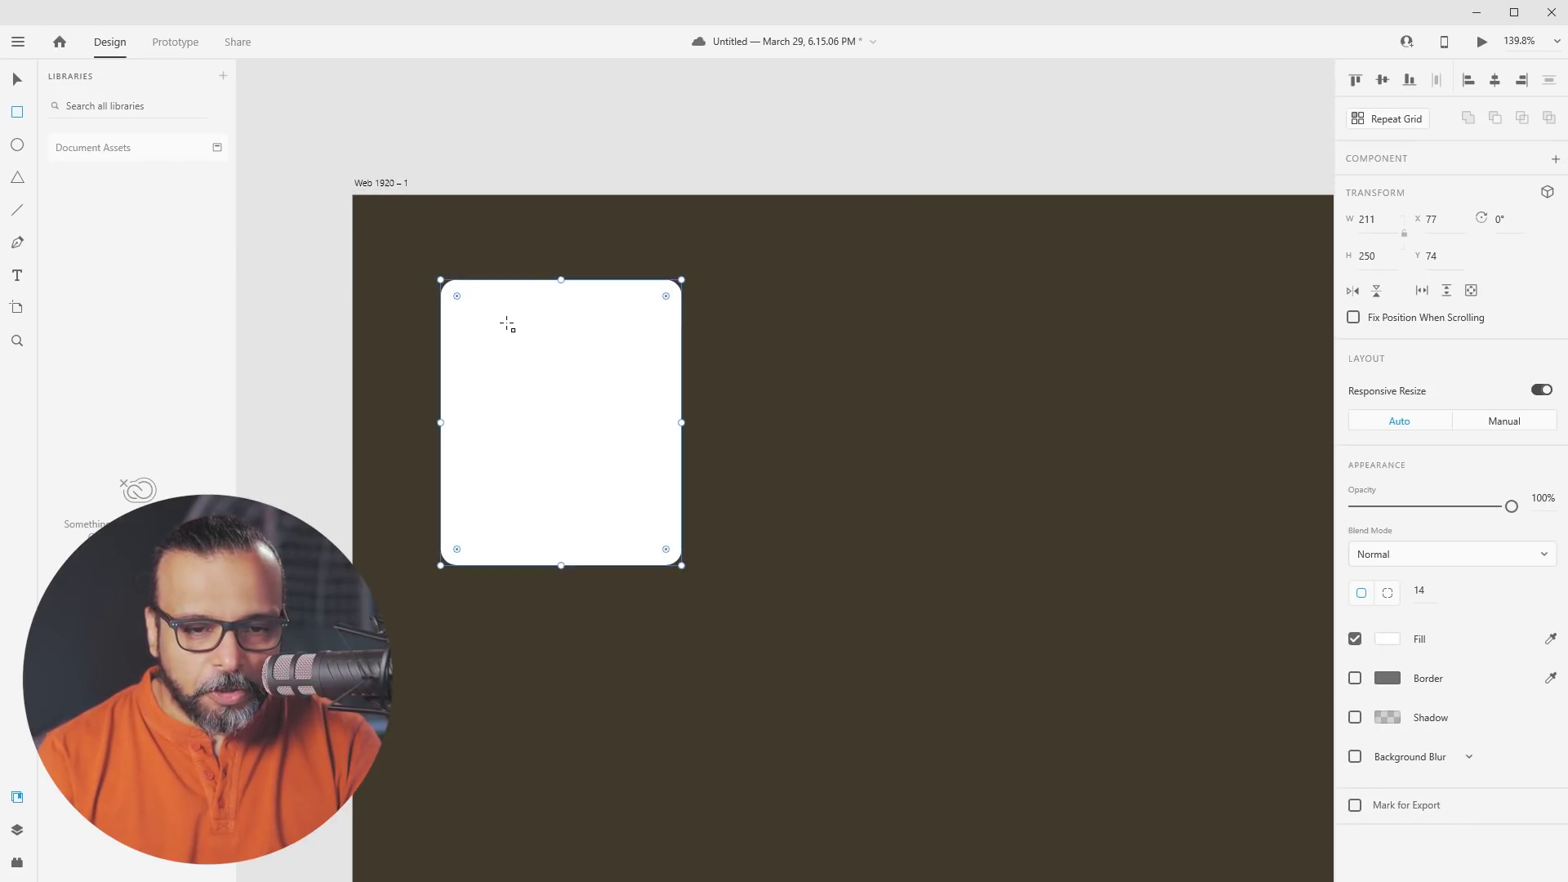
scroll(634, 438, "down", 2)
scroll(634, 438, "right", 2)
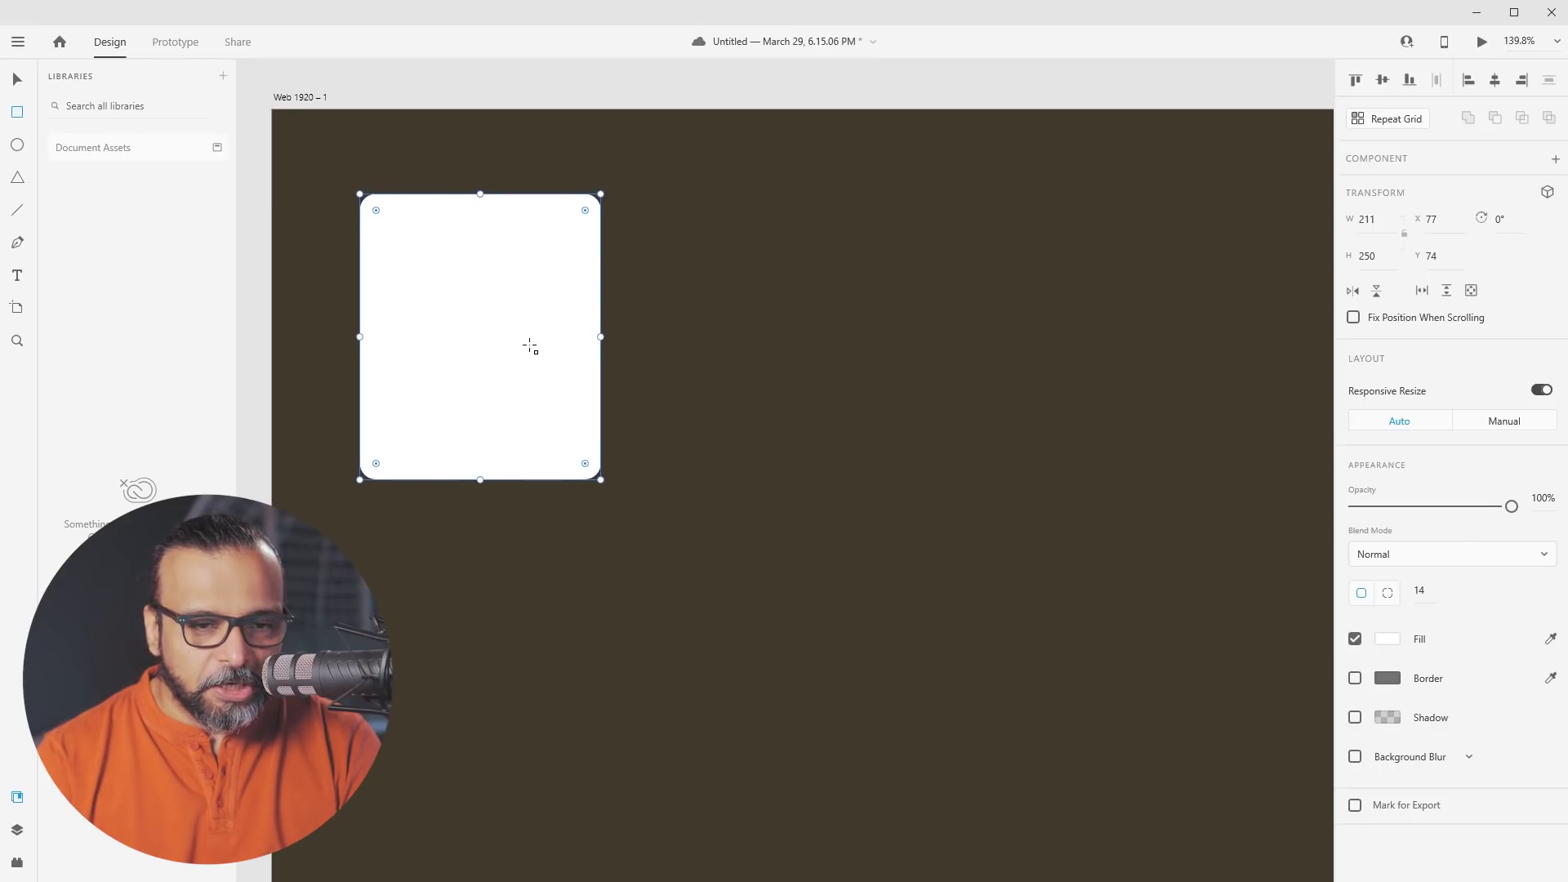
Switch to the other open XD document with the dark blue-gray artboard and close it
key("alt+Tab")
key("alt+Tab")
key("alt+Tab")
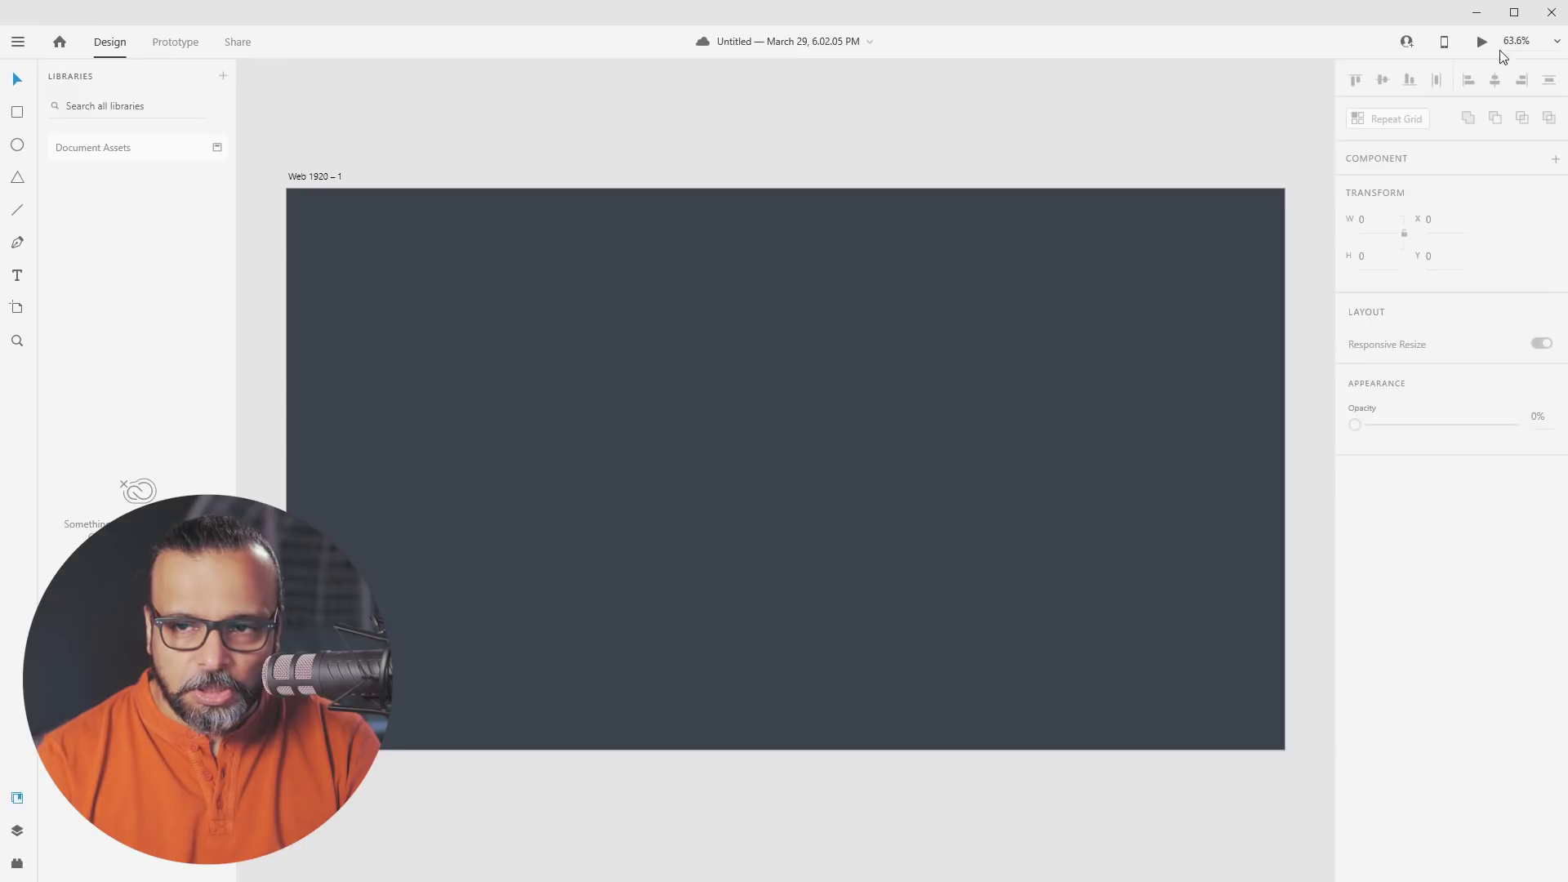
left_click(1551, 12)
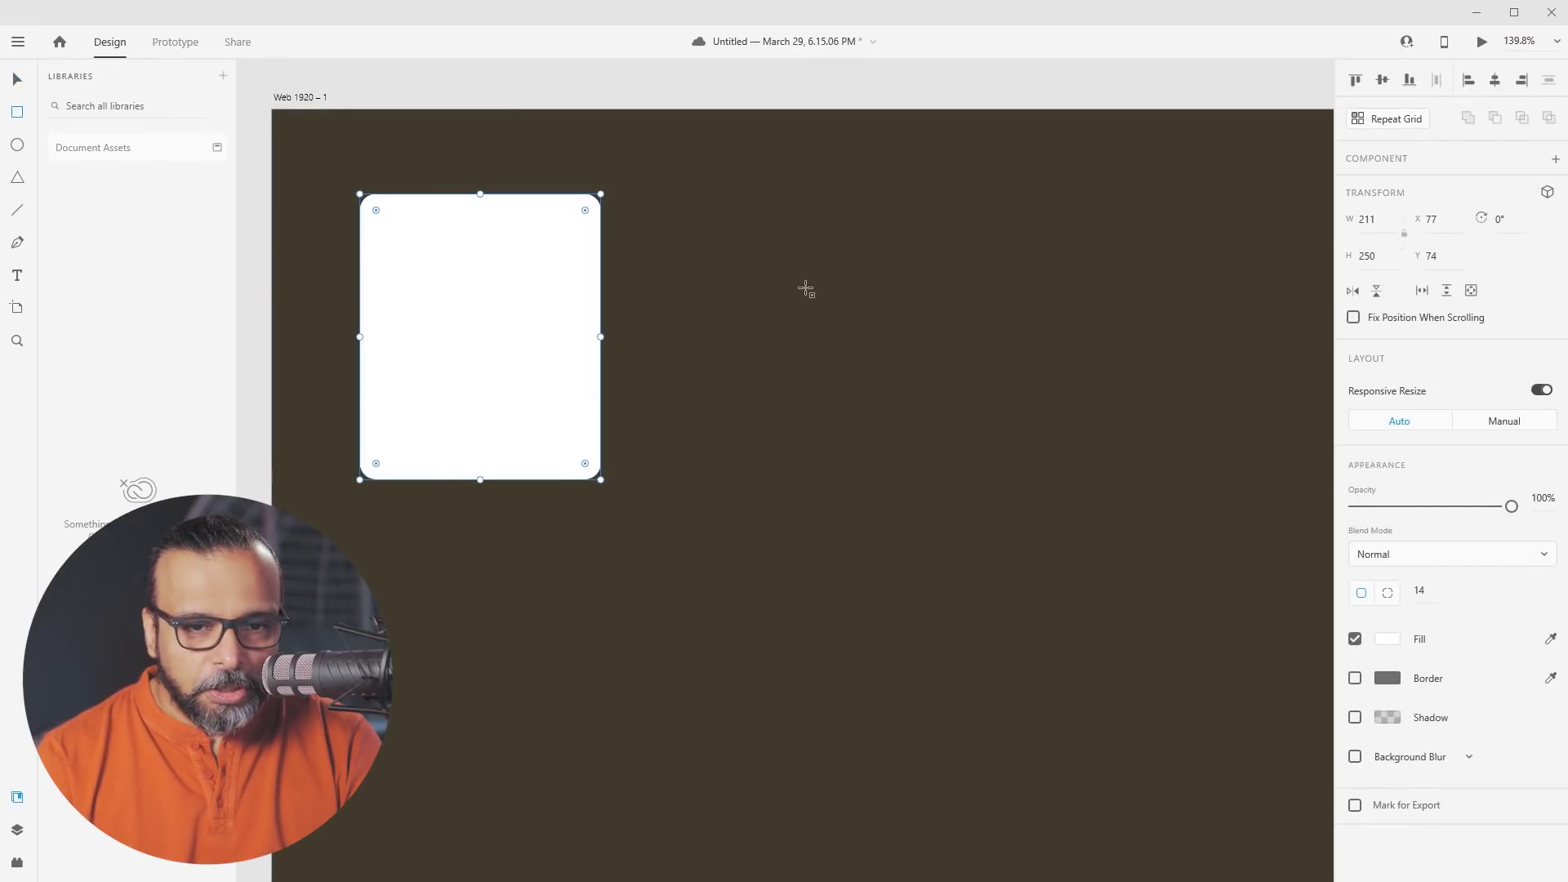
Switch to the cities folder in File Explorer and delete the extra Colosseum photo with the long Unsplash file name
key("alt+Tab")
key("alt+Tab")
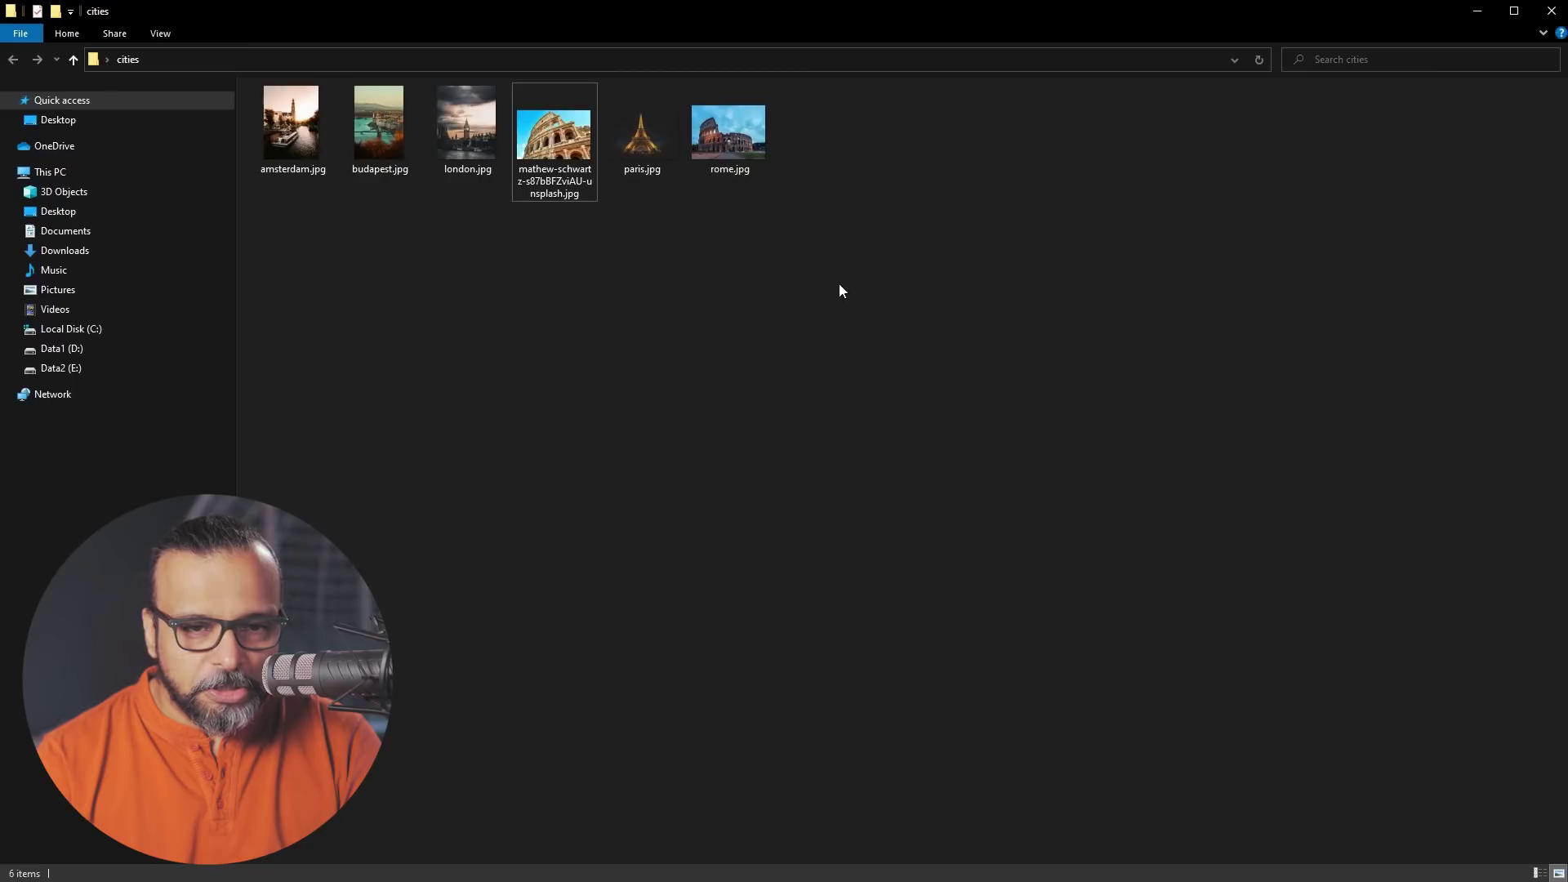
left_click(291, 123)
left_click(374, 121)
left_click(497, 142)
left_click(553, 182)
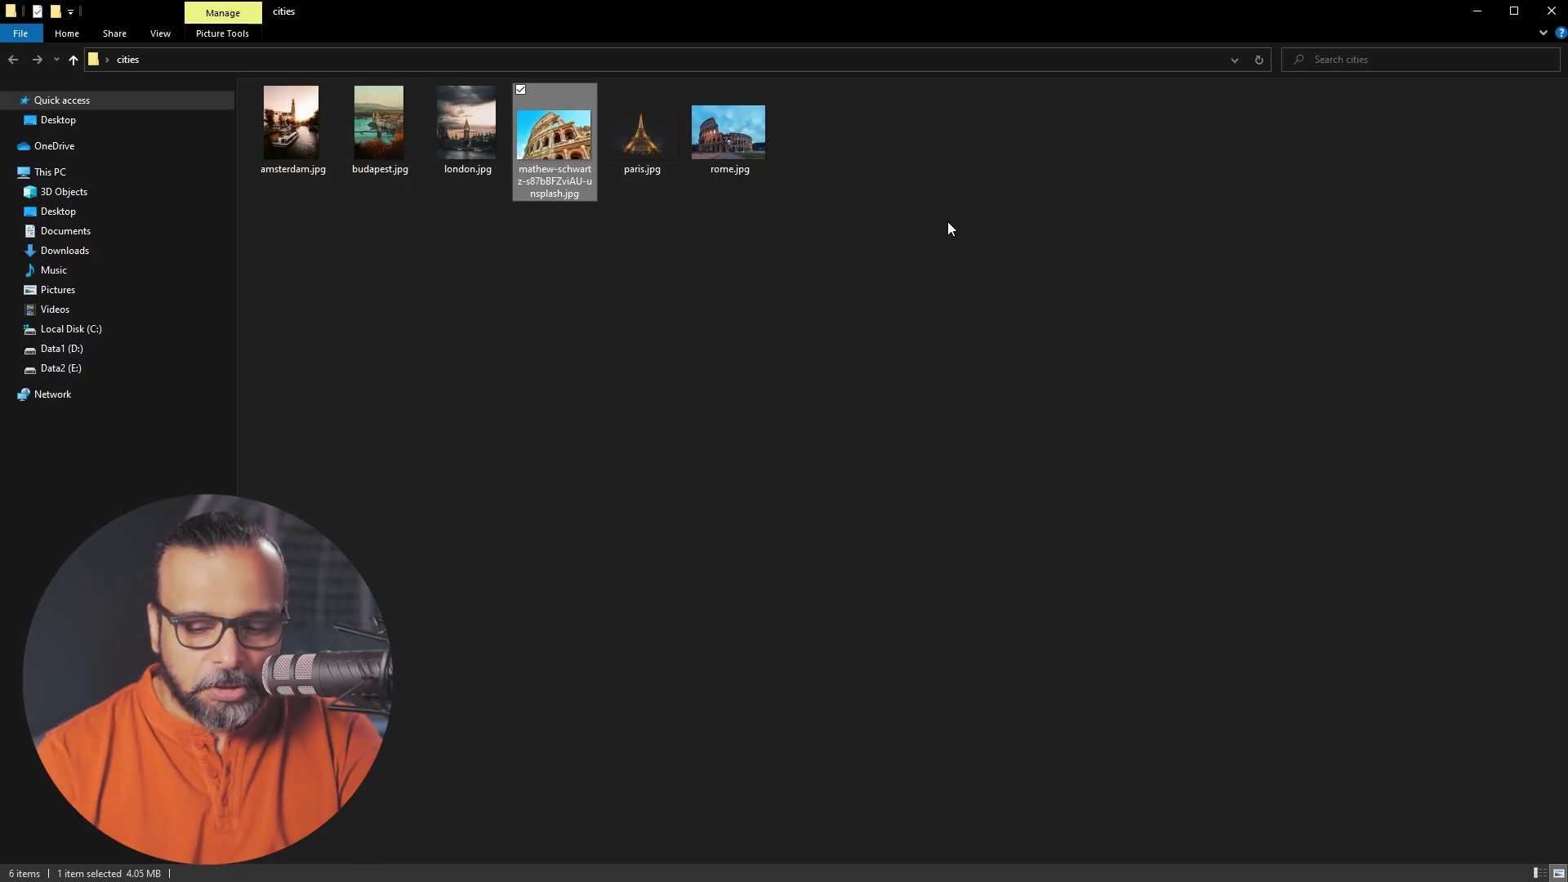
key("Delete")
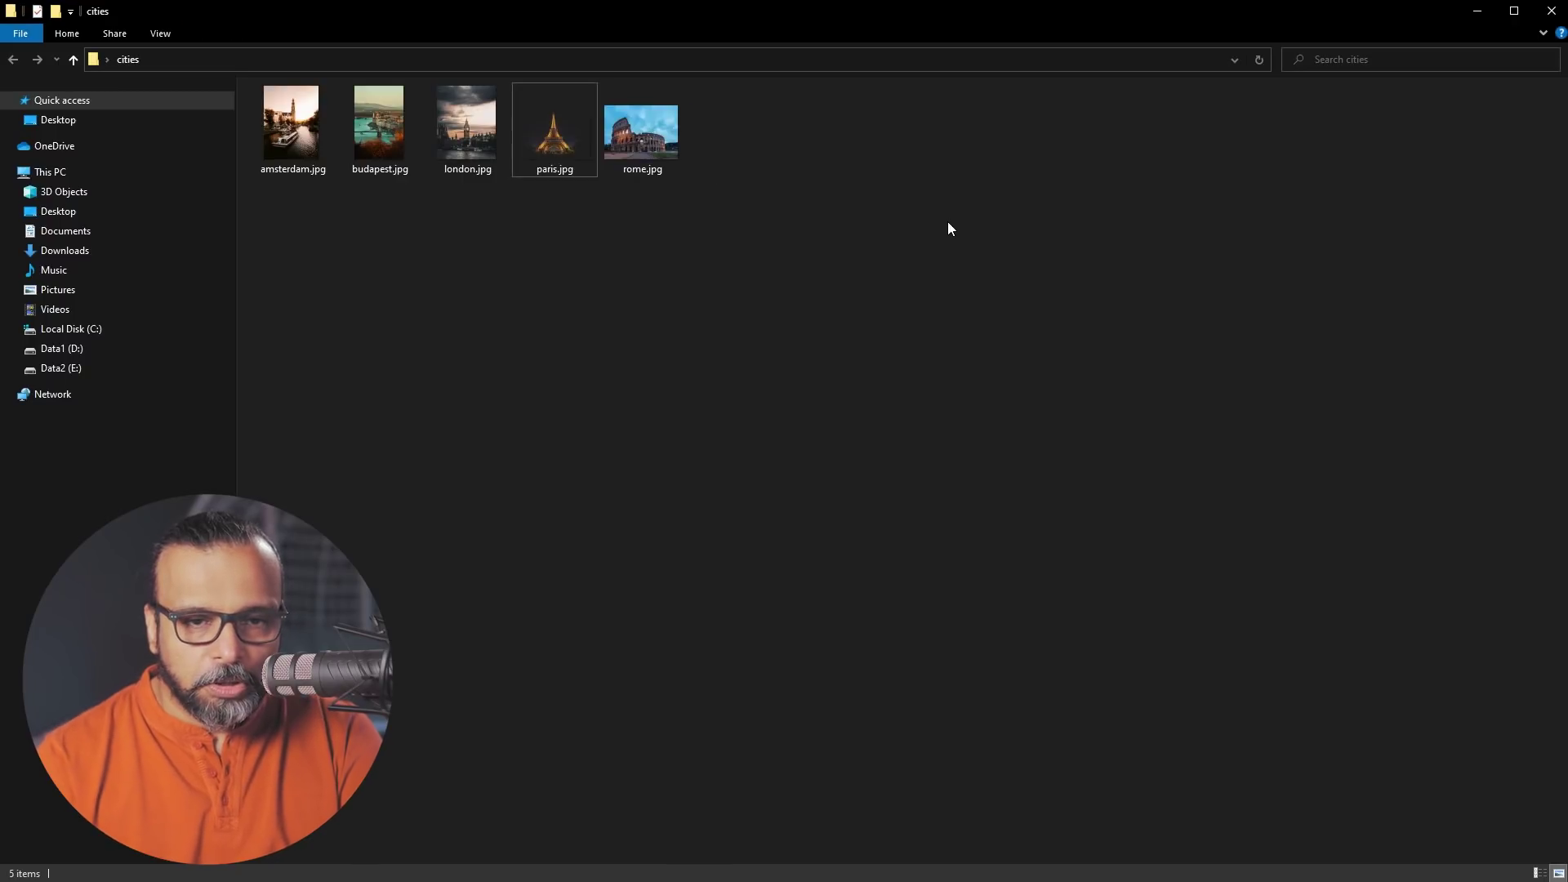
Bring amsterdam.jpg from the cities folder into the XD document as the image fill of the rounded rectangle
left_click(653, 143)
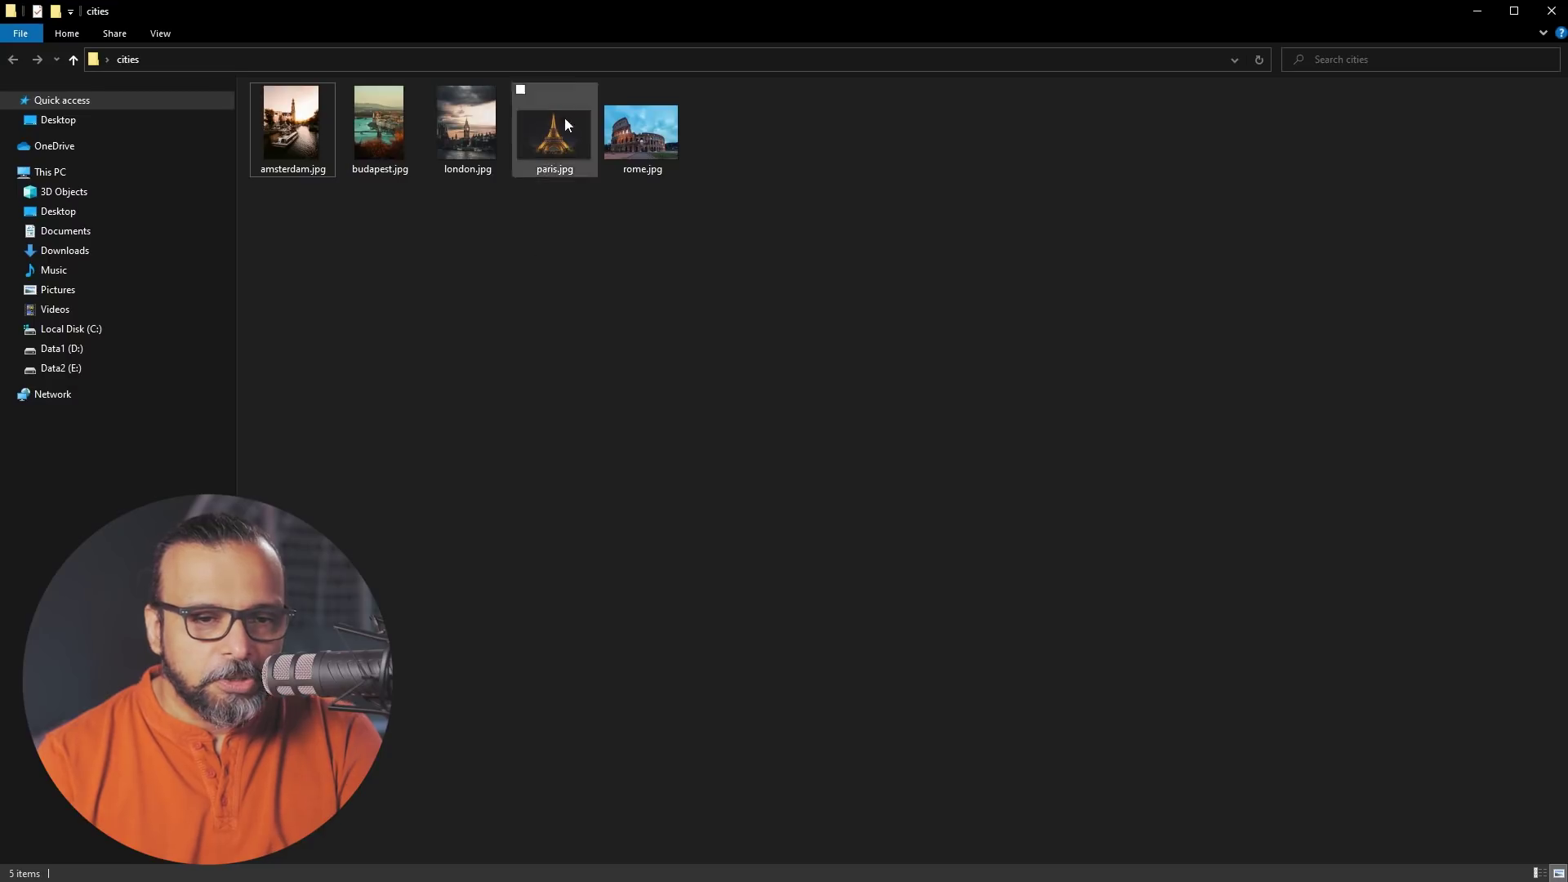
mouse_move(292, 144)
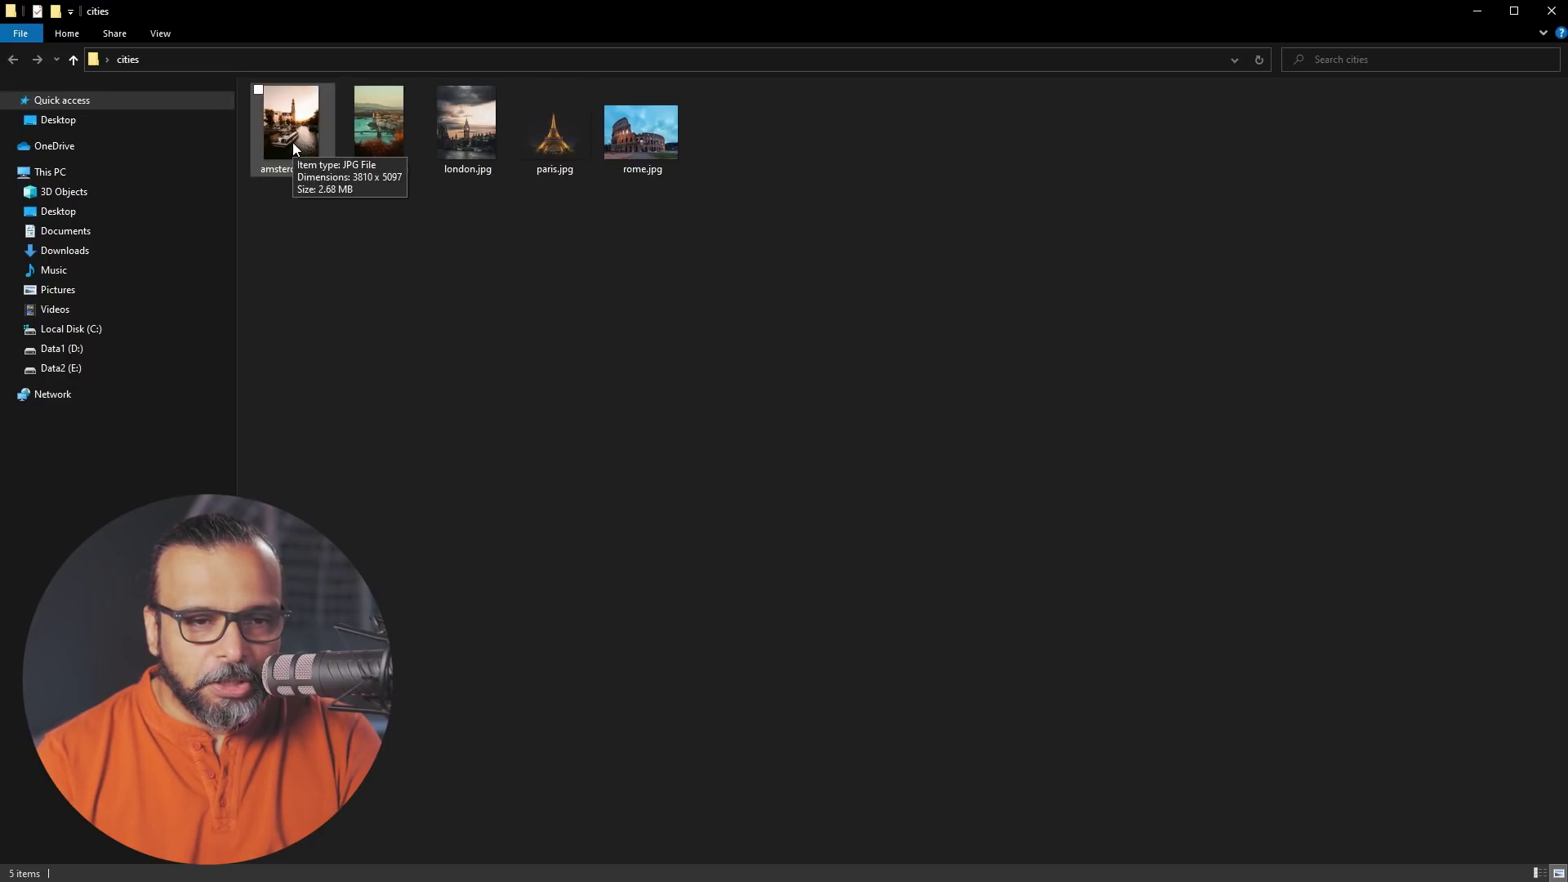
left_click(292, 143)
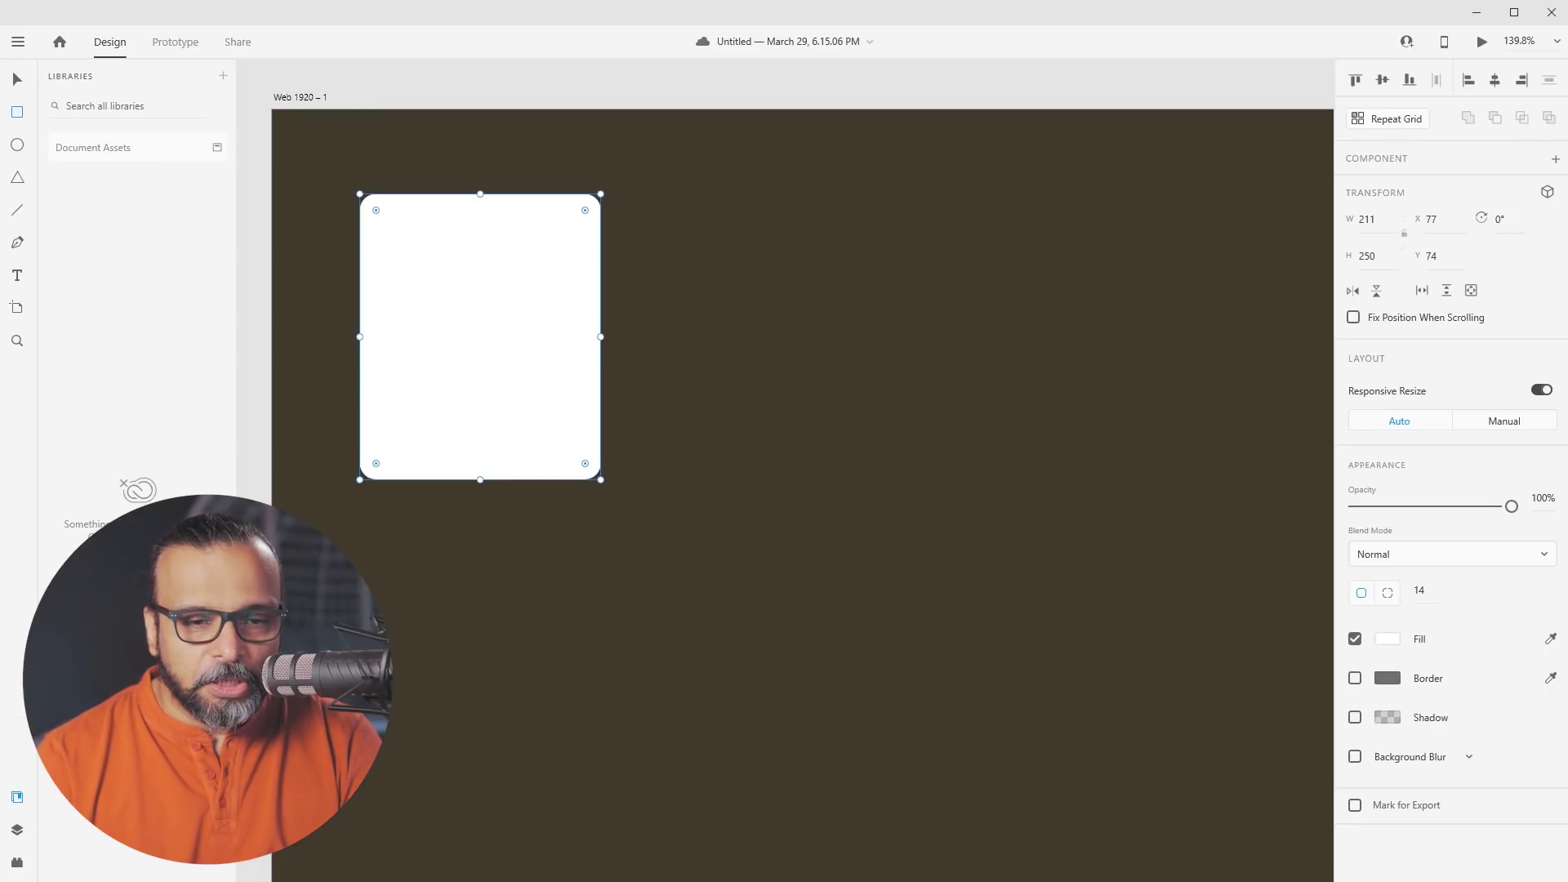
left_click_drag(620, 425, 486, 345)
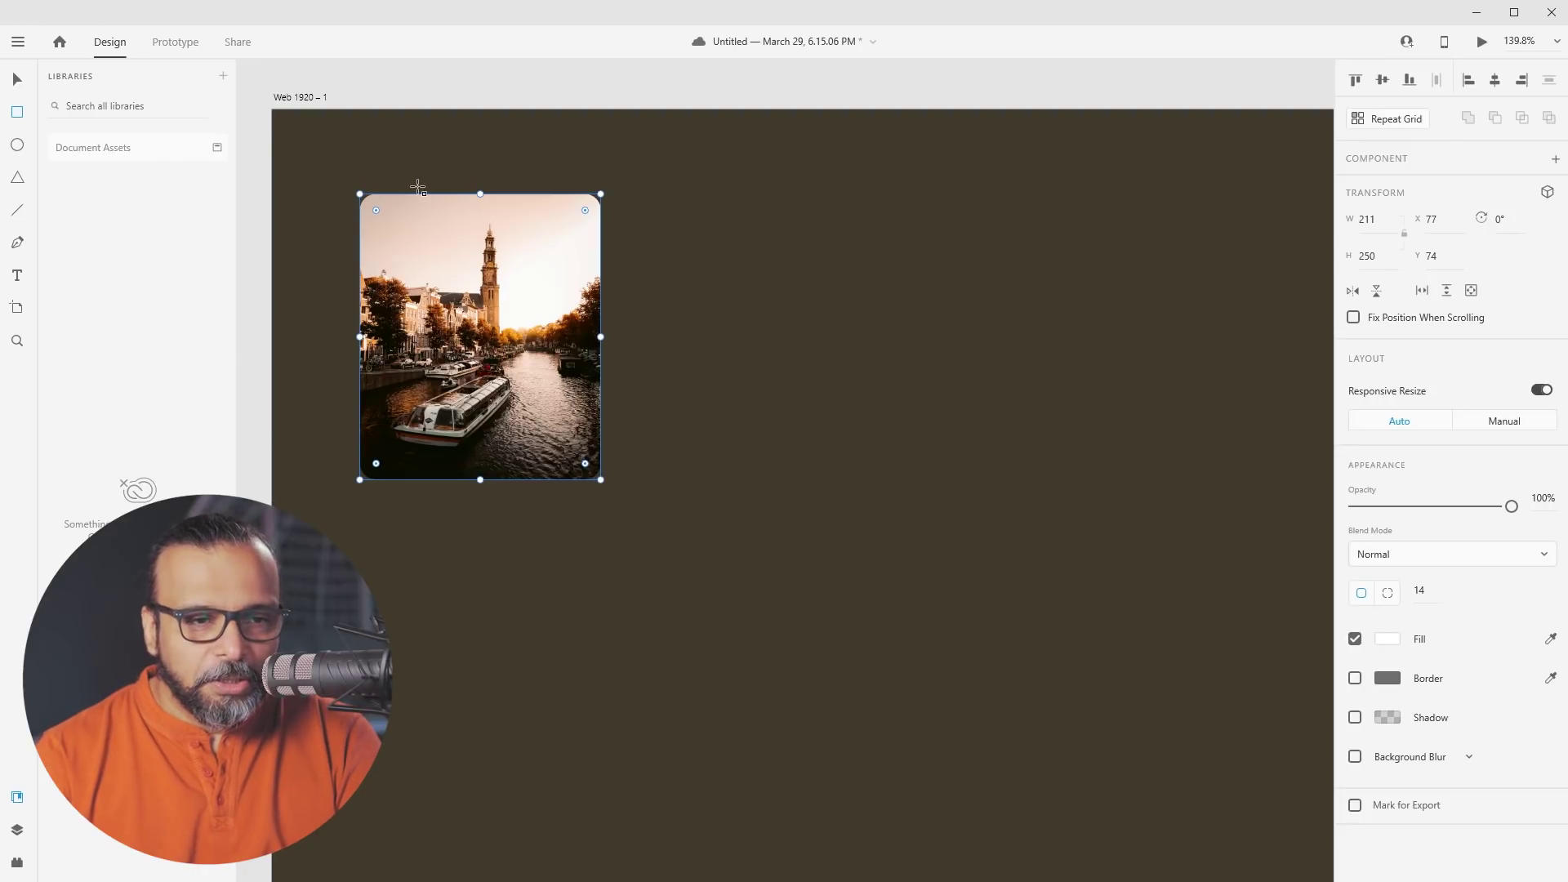
Draw a full-width rectangle about 211 × 95 px over the lower part of the Amsterdam photo card
left_click(16, 81)
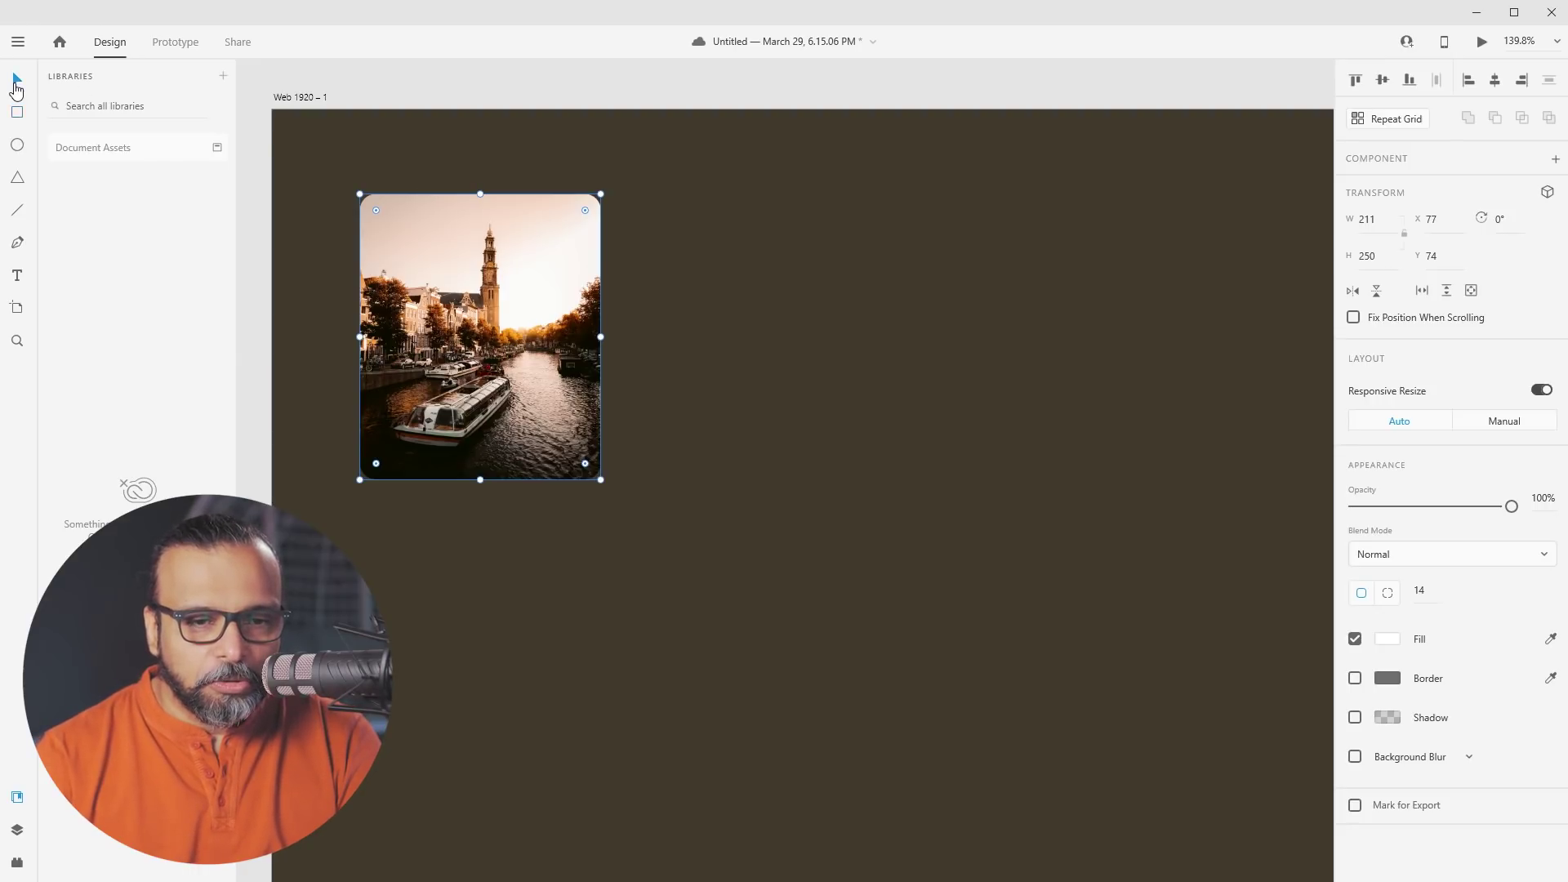
left_click(645, 271)
left_click(486, 331)
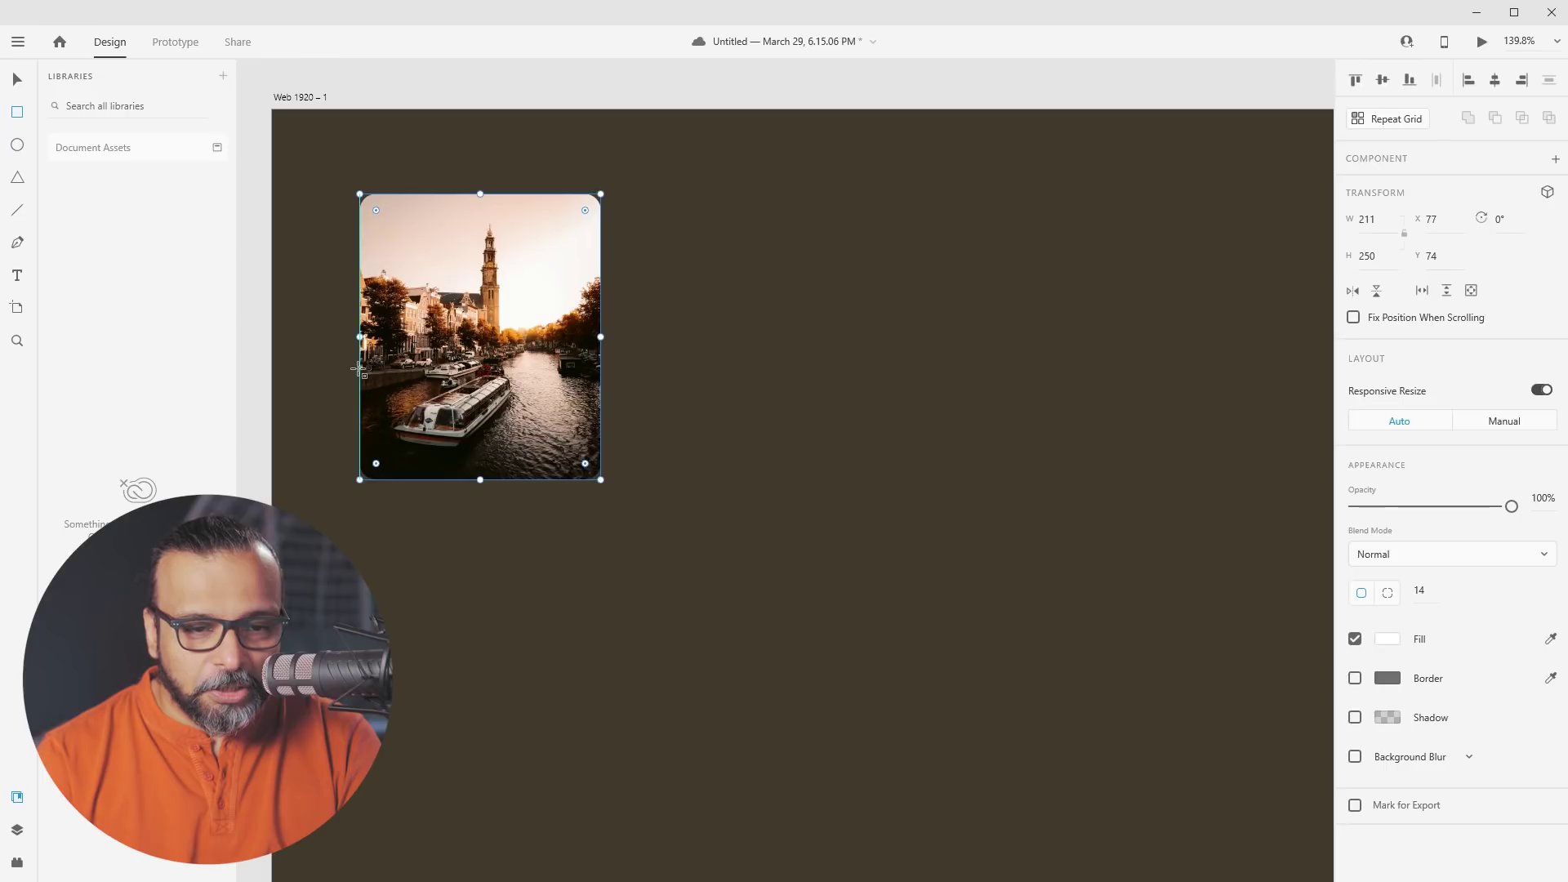
mouse_move(360, 372)
left_mouse_down()
mouse_move(391, 479)
mouse_move(602, 485)
left_mouse_up()
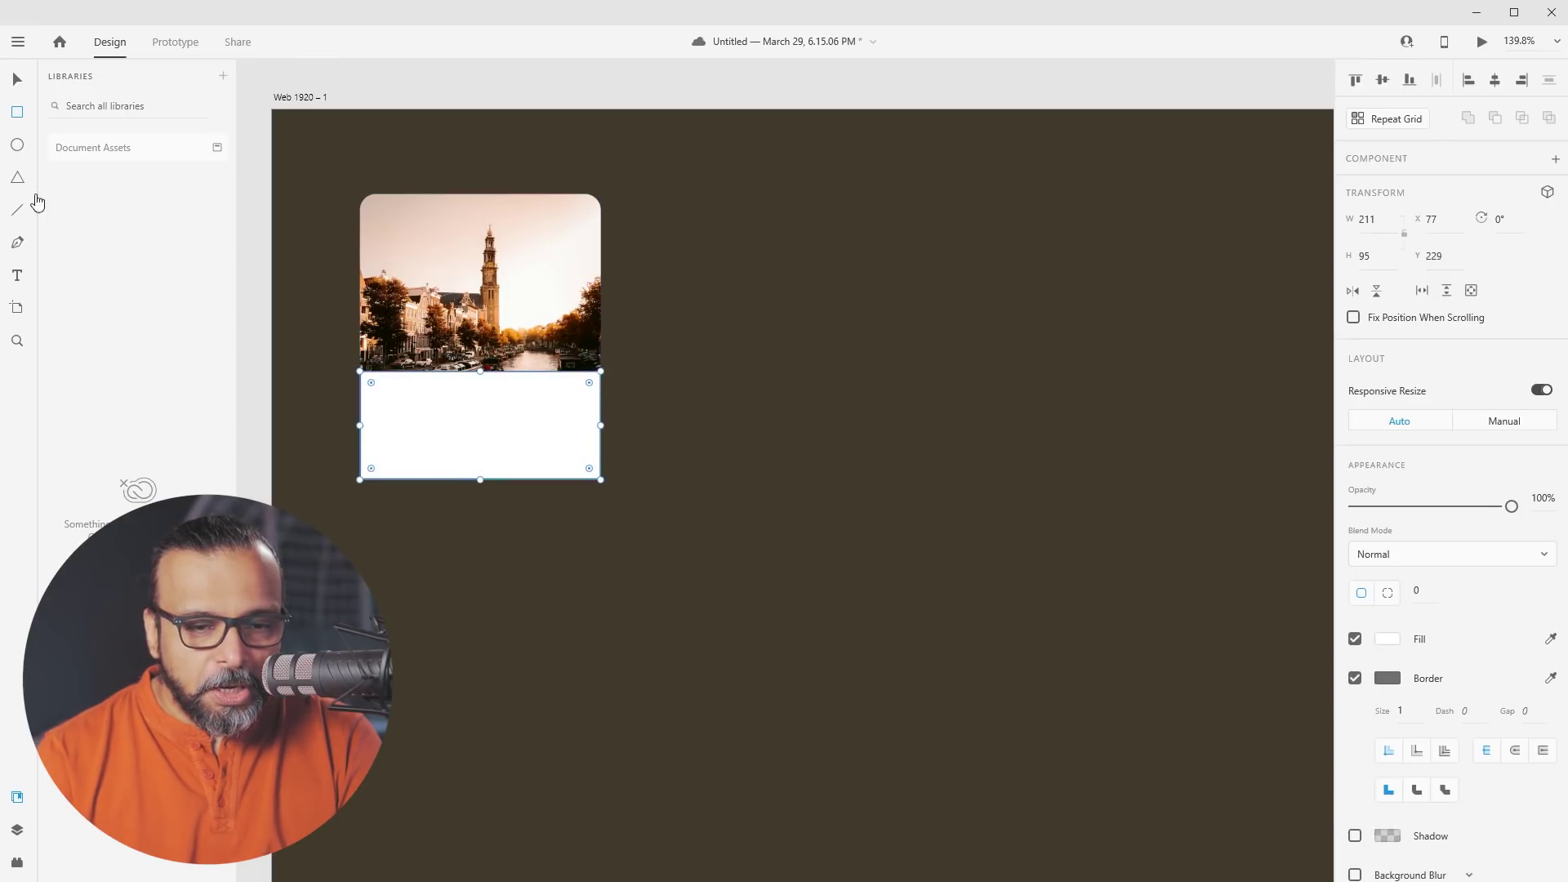
Give the white rectangle individual corner radii, setting only its two bottom corners to 14 to match the photo card
left_click(482, 253)
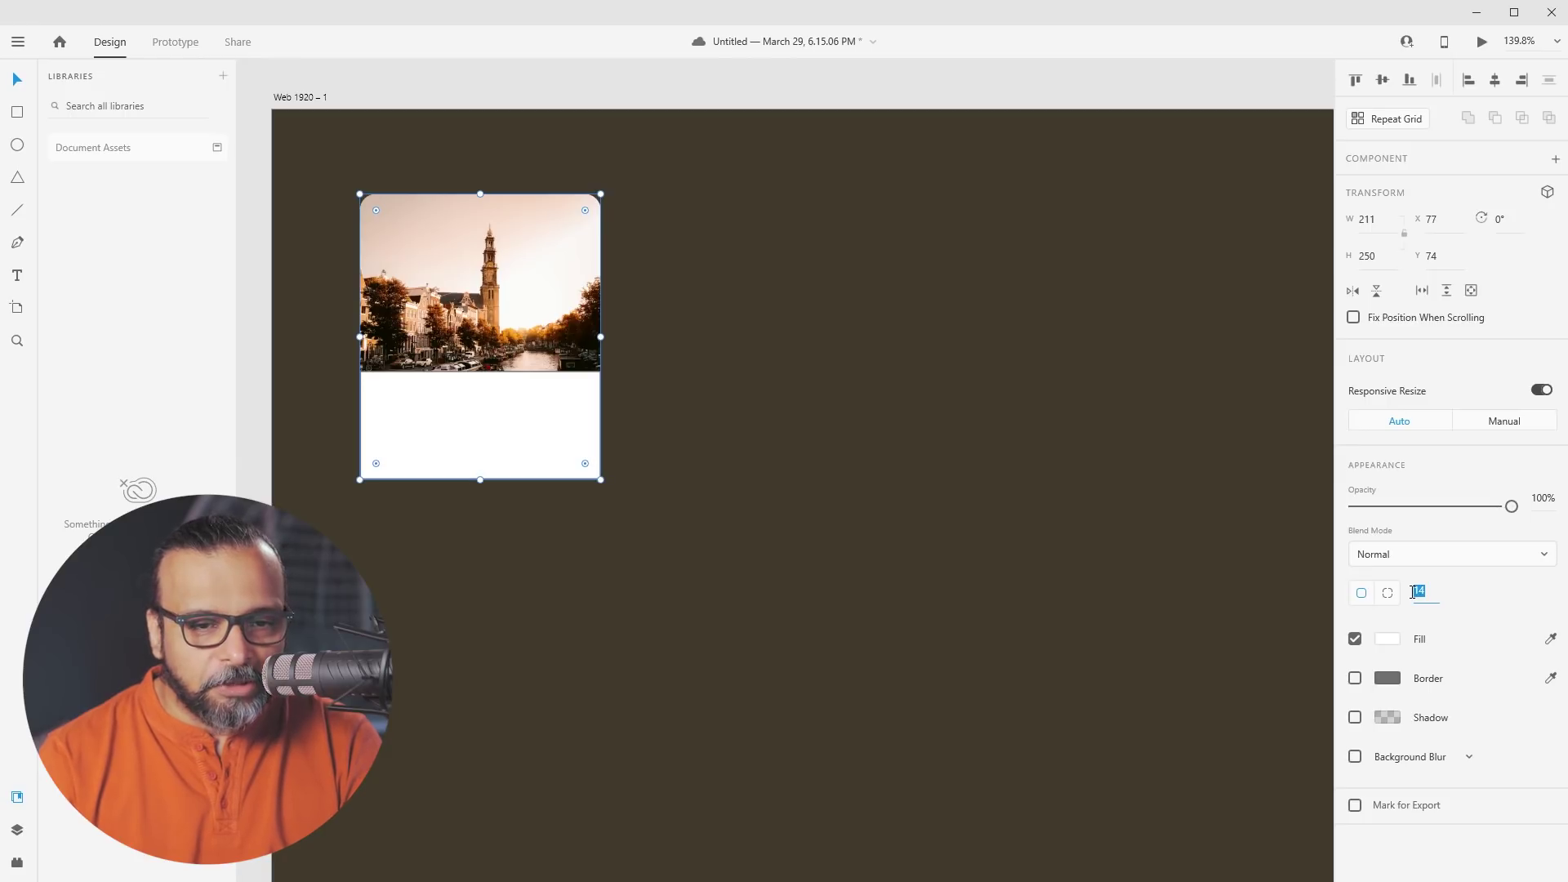
left_click(479, 417)
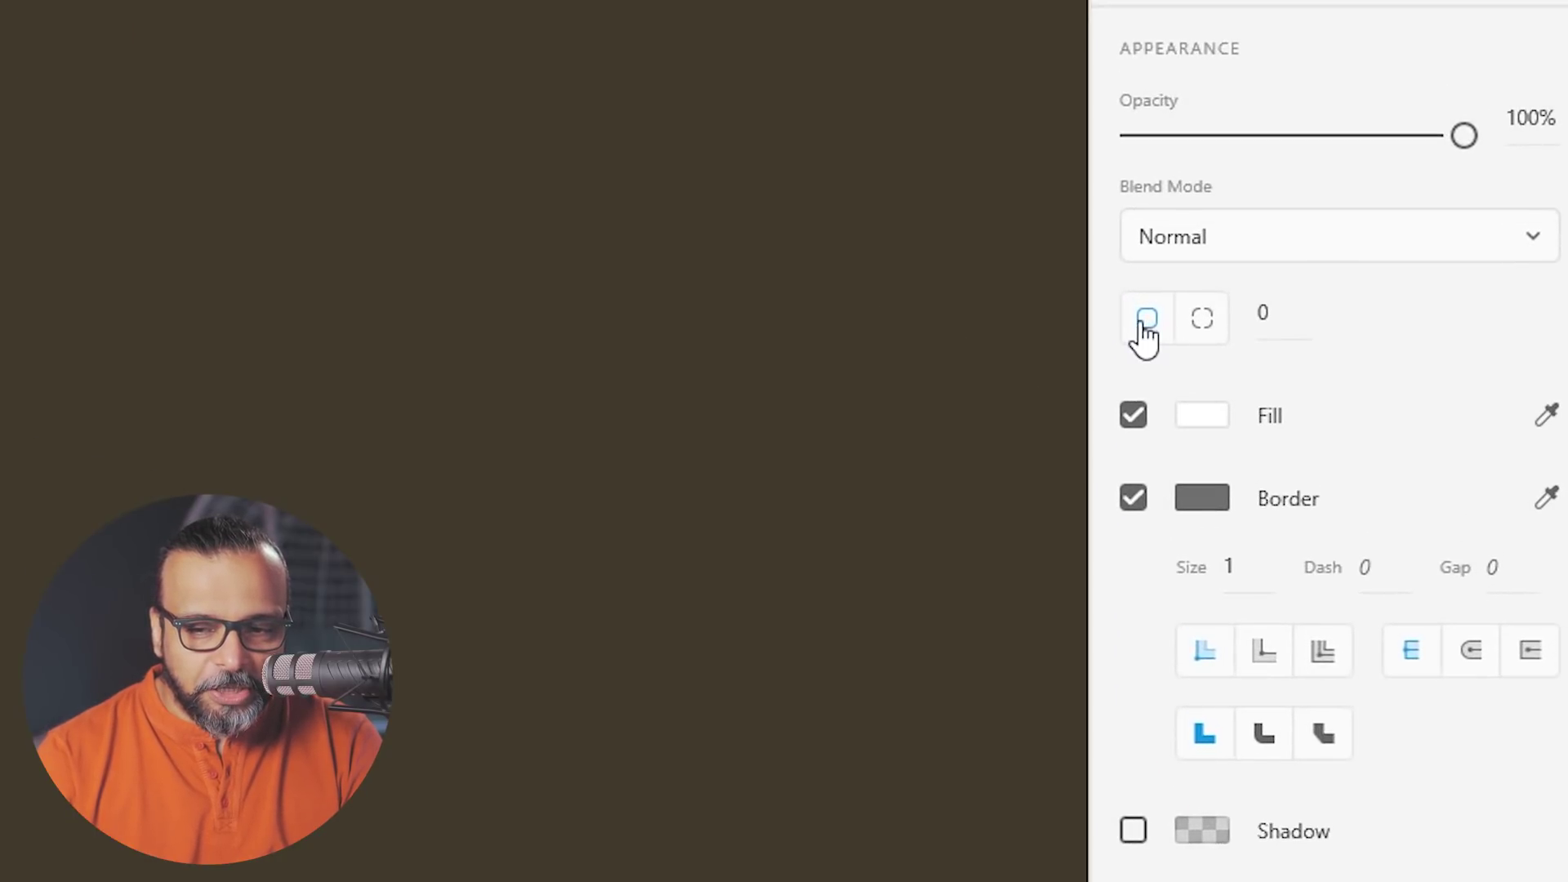
left_click(1201, 338)
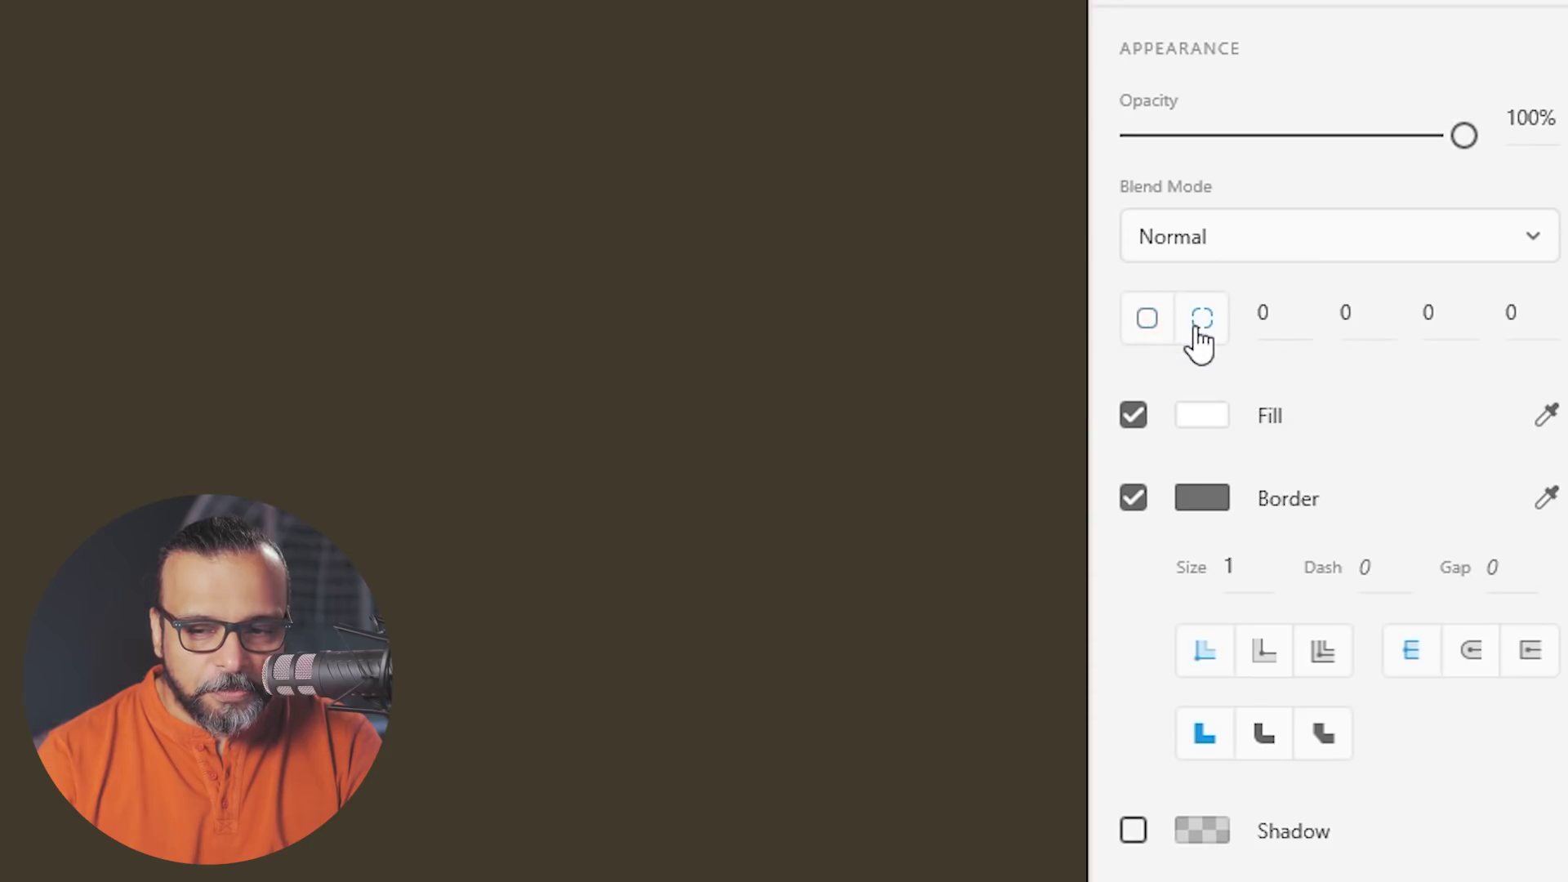
left_click(1272, 310)
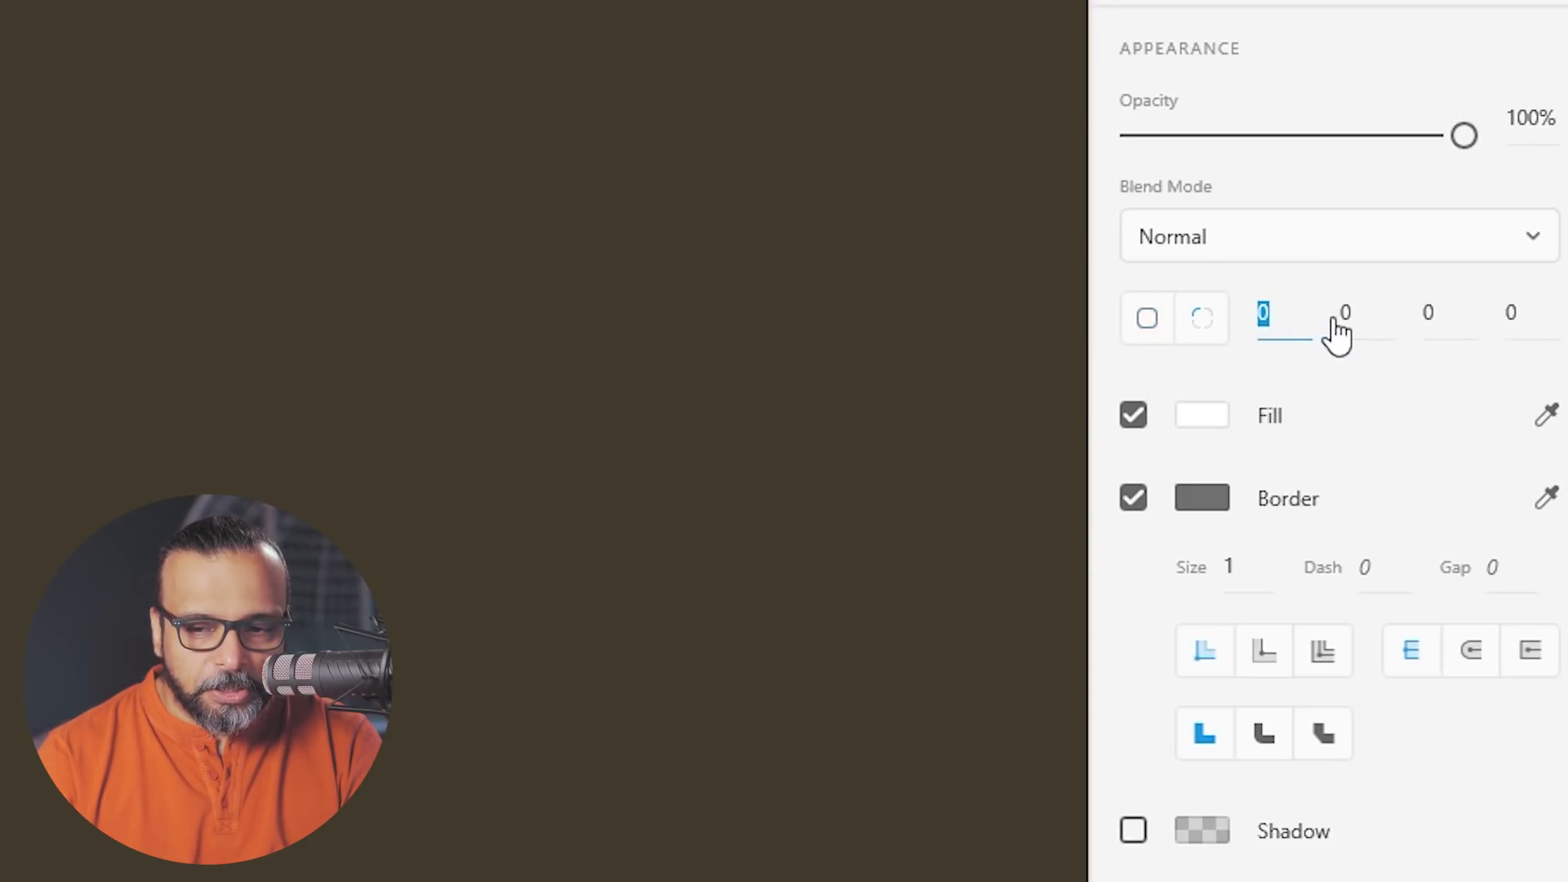
left_click(1373, 320)
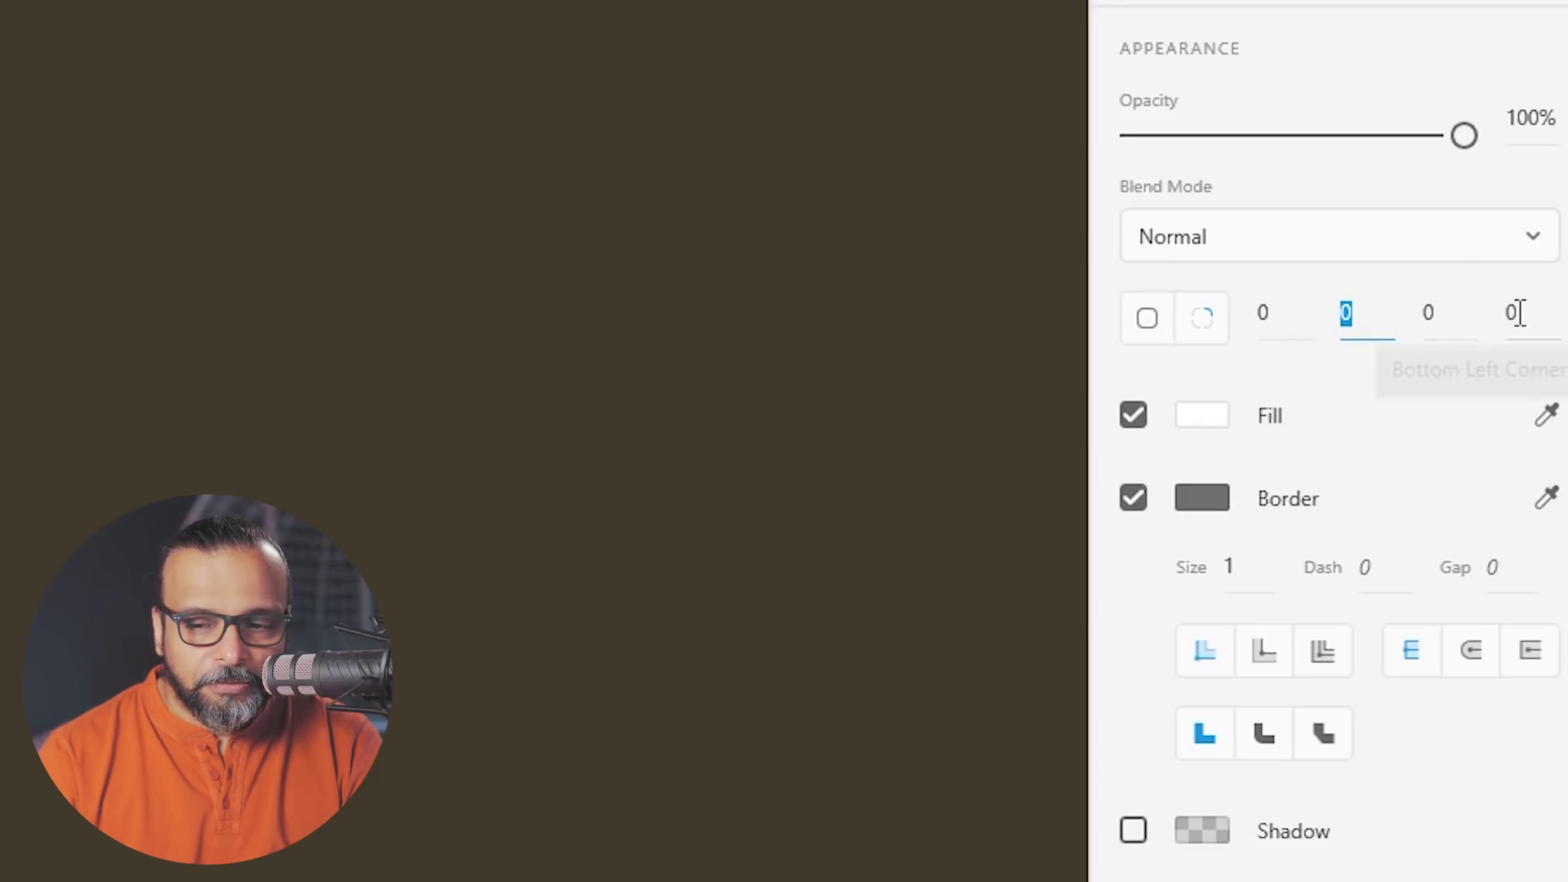
left_click(1419, 315)
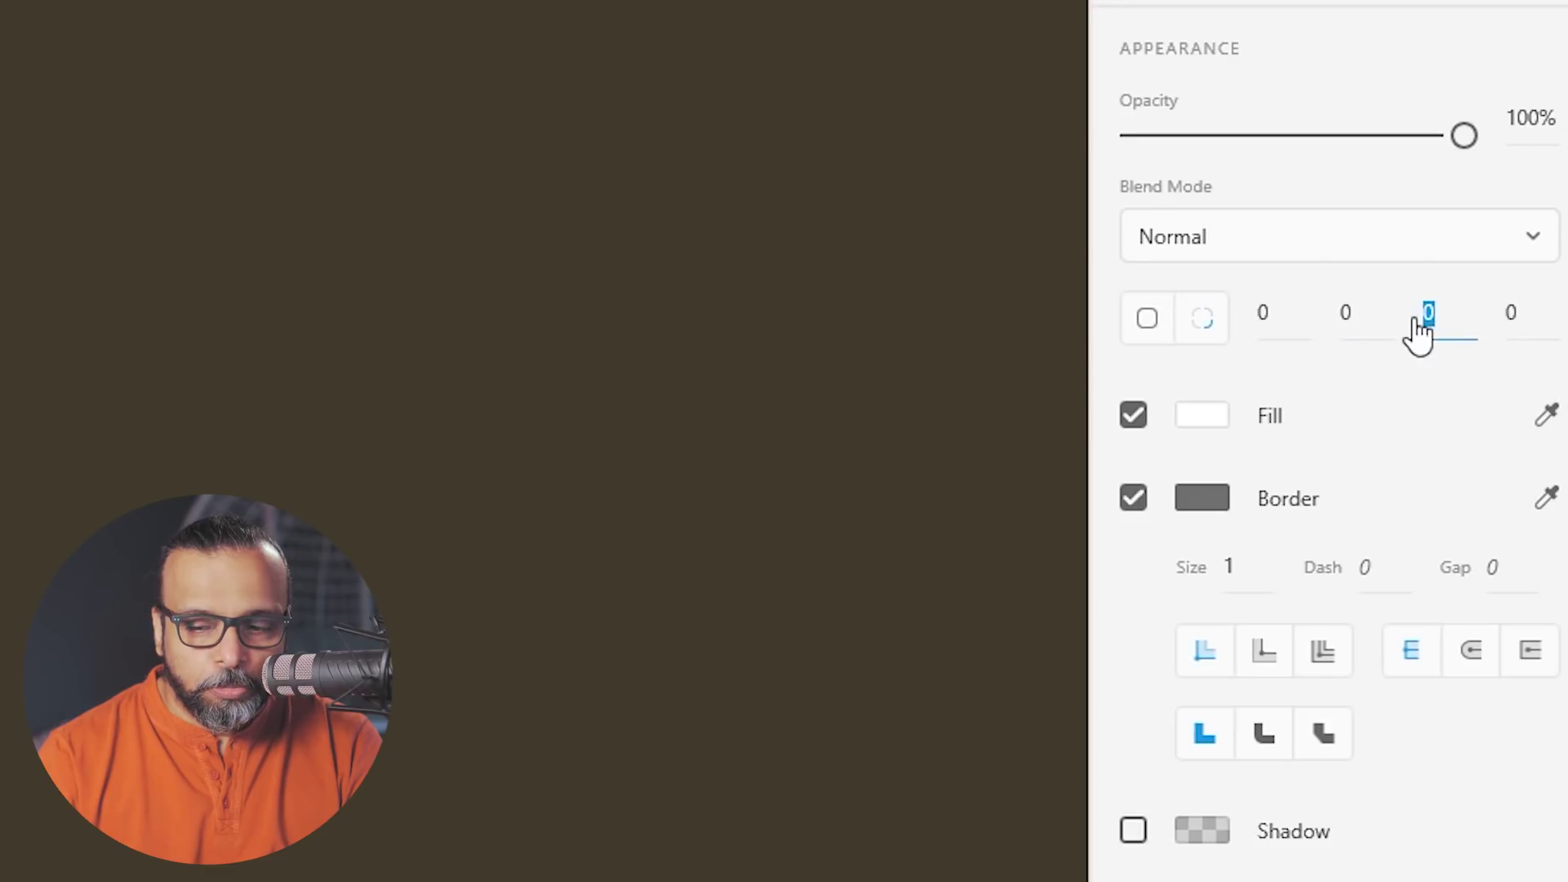
type("14")
key("Tab")
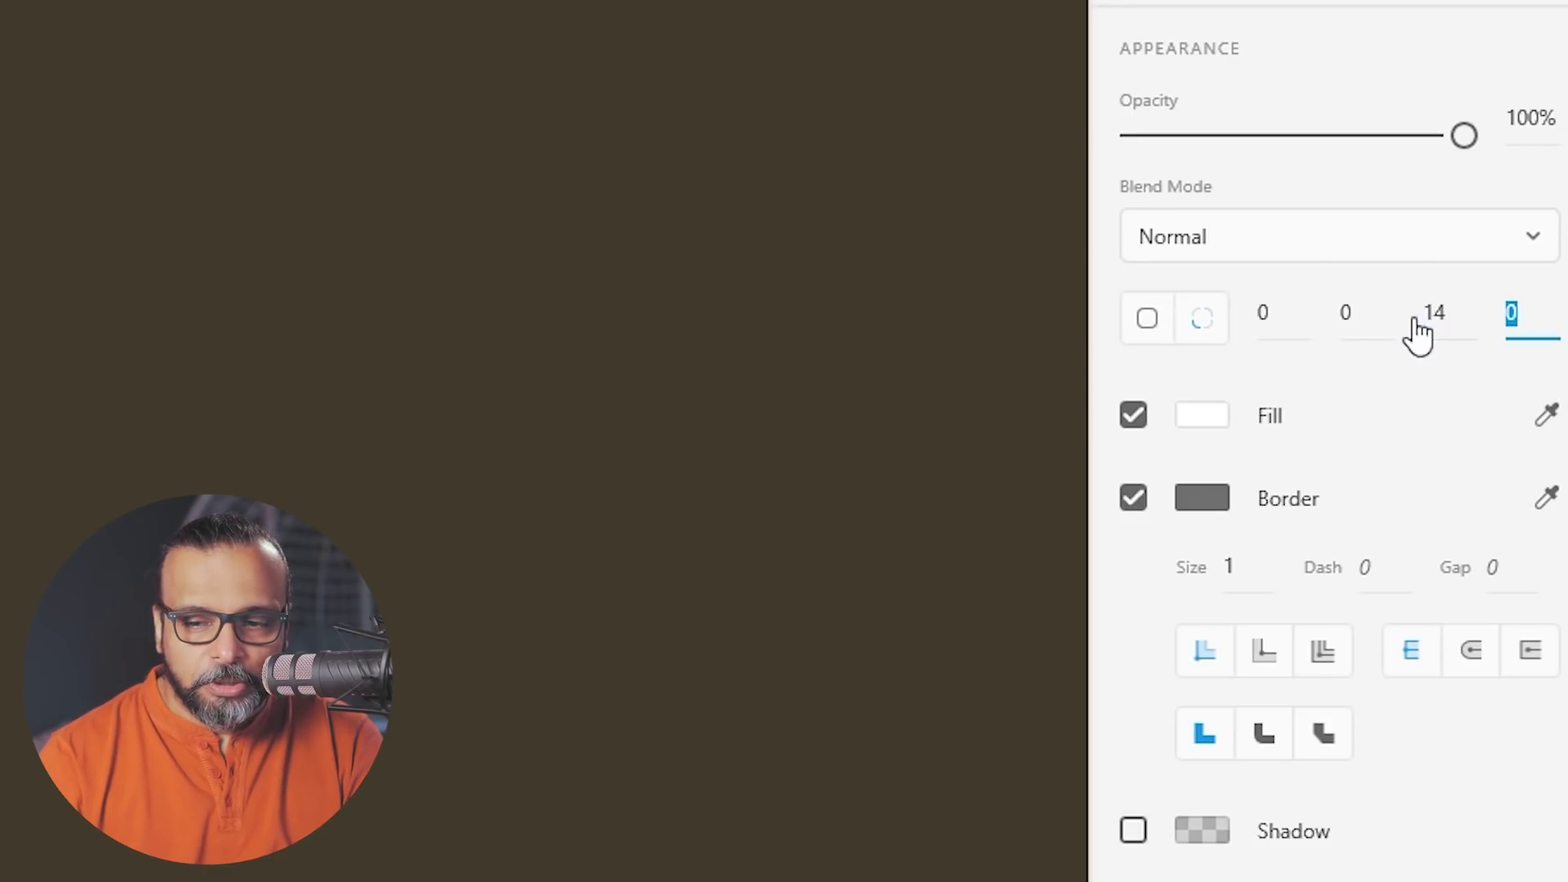
key("Tab")
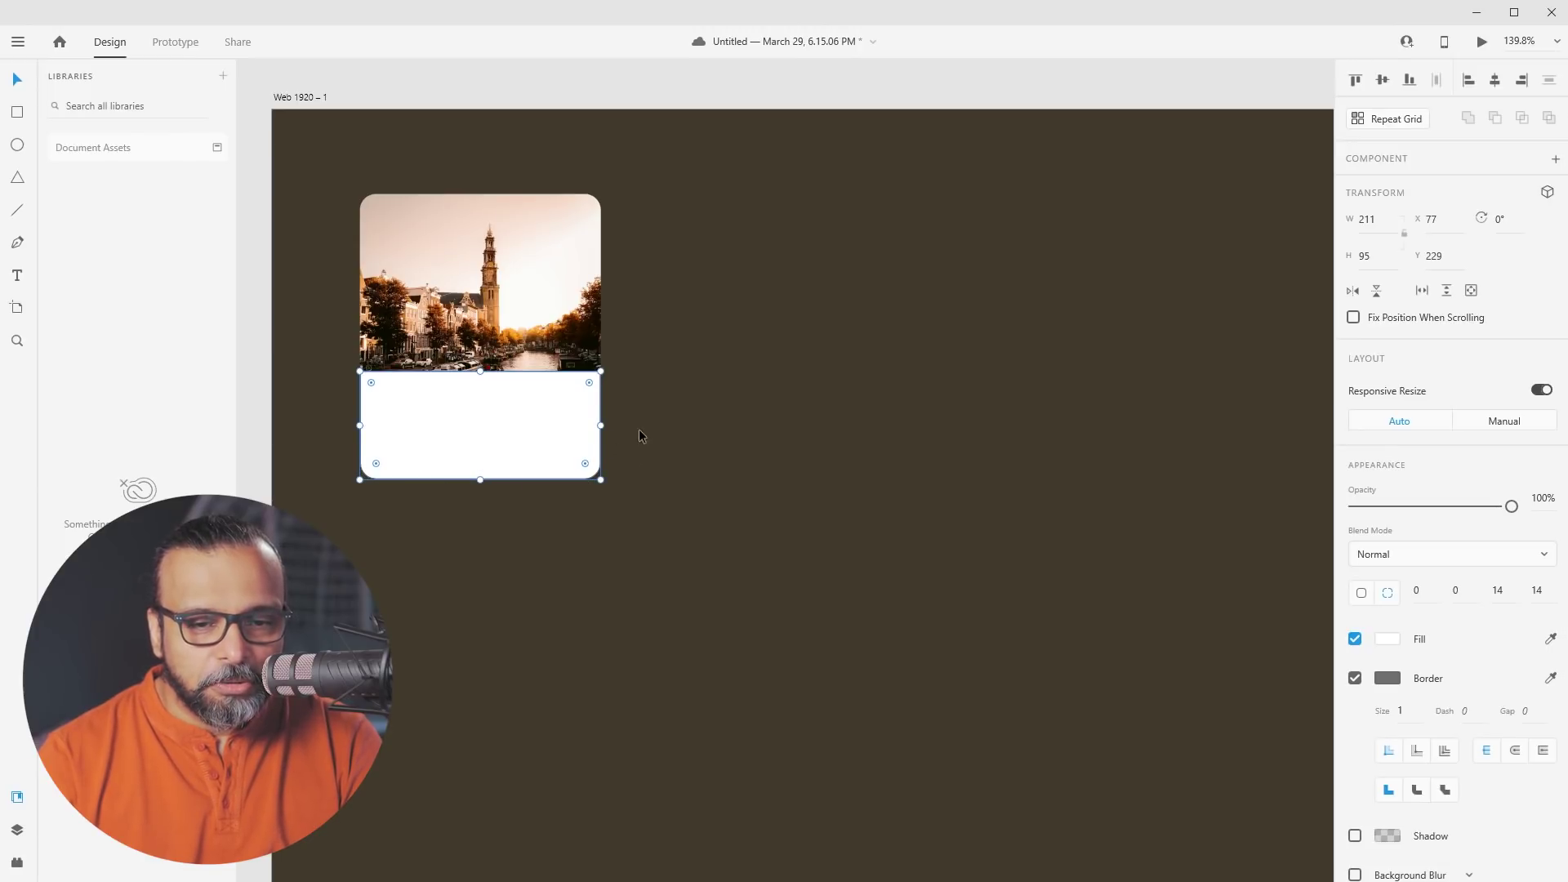
Lower the white rectangle's top edge so its height becomes about 68 px
left_click(663, 403)
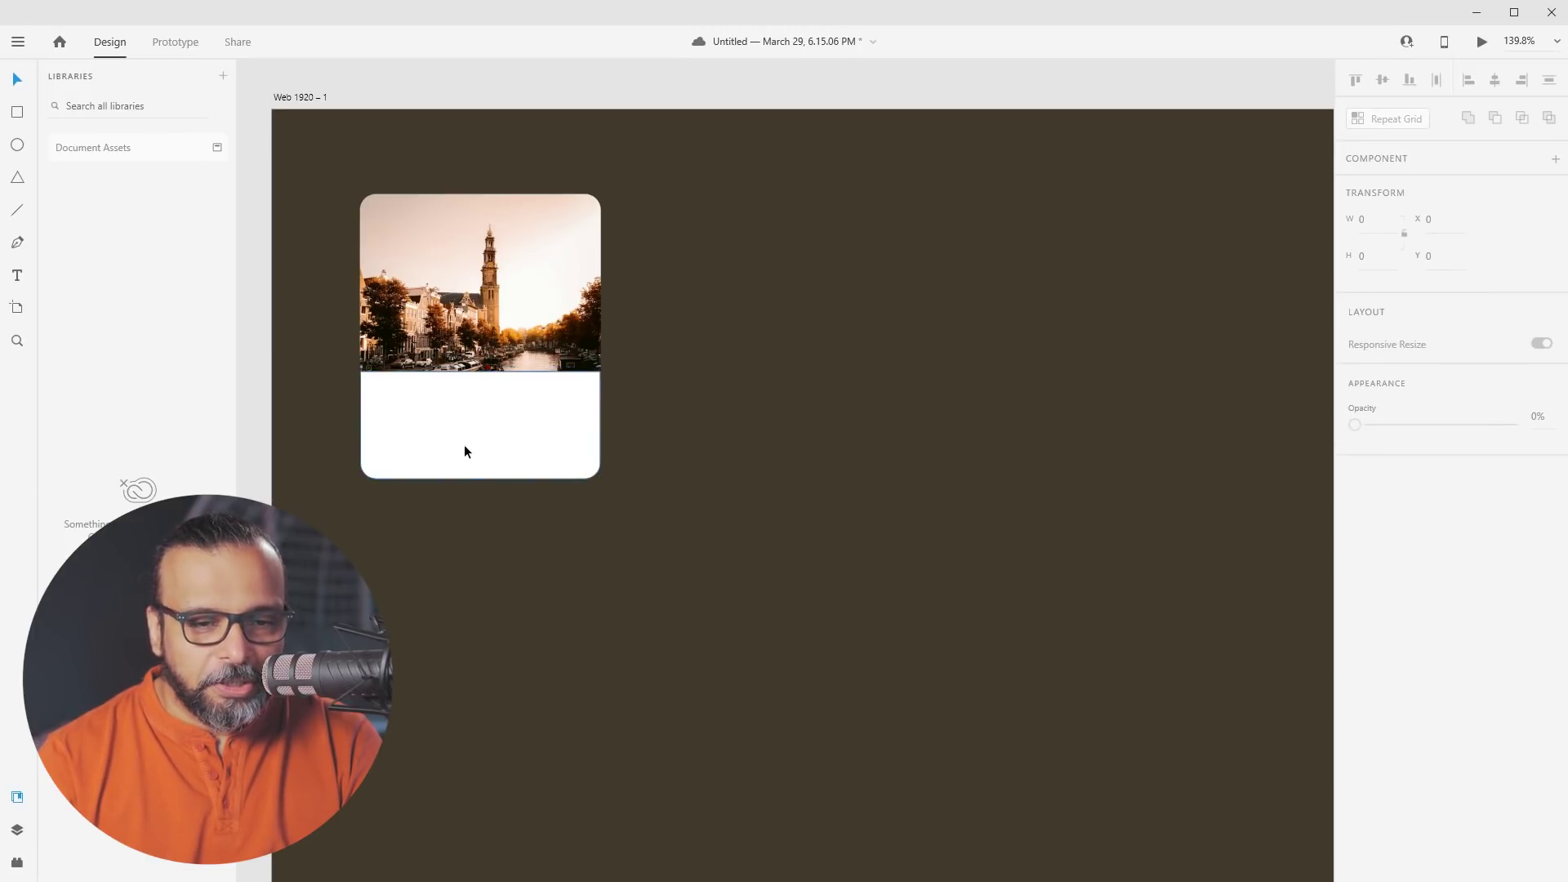
left_click(477, 400)
mouse_move(483, 372)
left_mouse_down()
mouse_move(484, 420)
mouse_move(483, 401)
left_mouse_up()
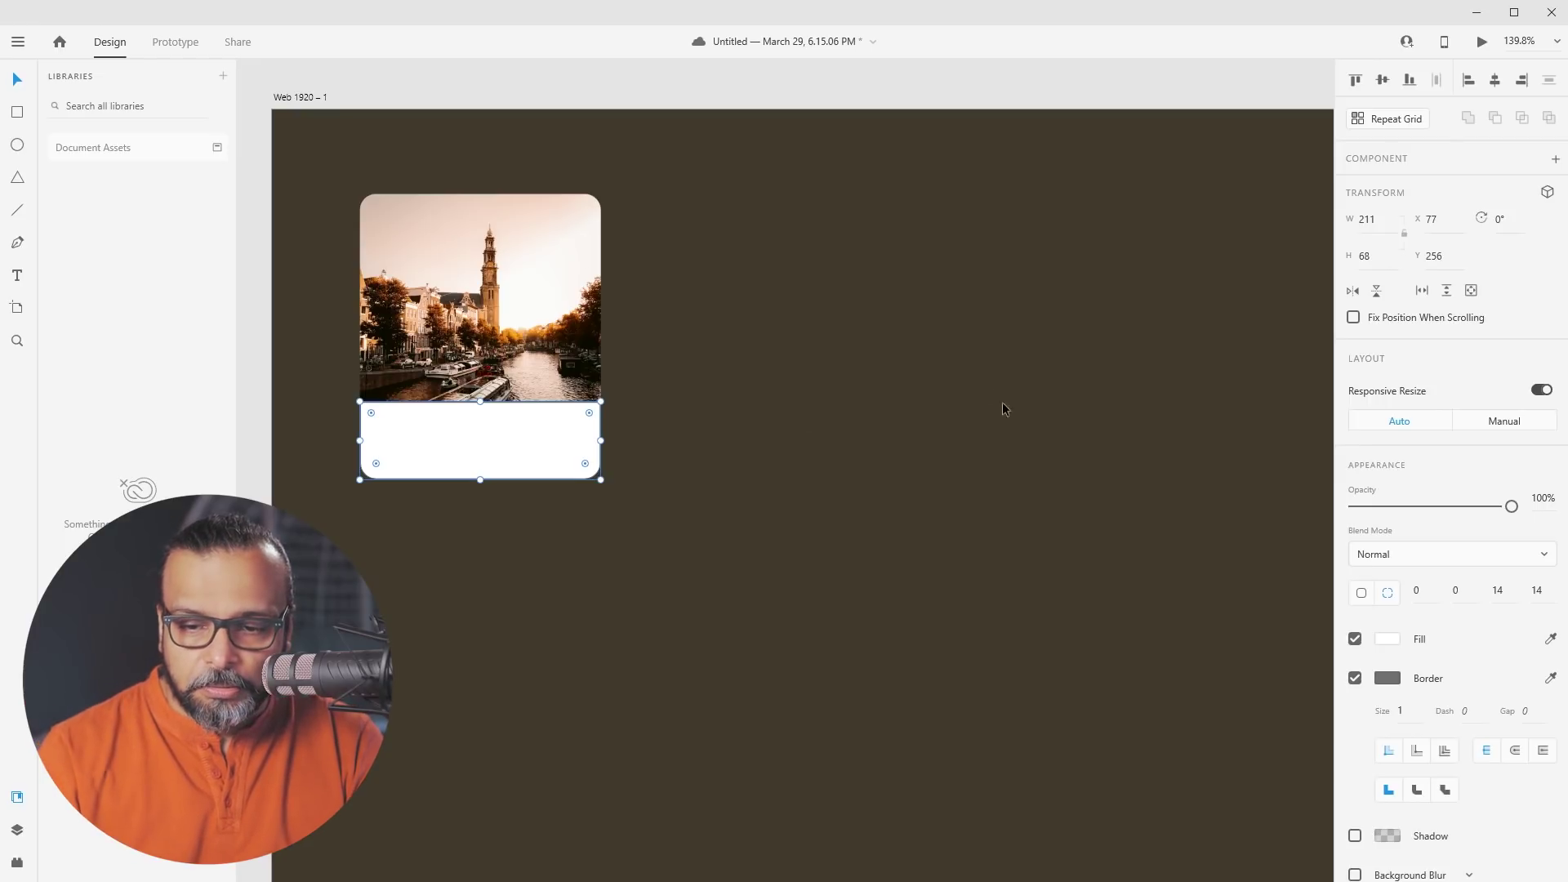
Remove the border from the white panel over the photo and change its fill to black, #000000
left_click(1356, 678)
left_click(1386, 640)
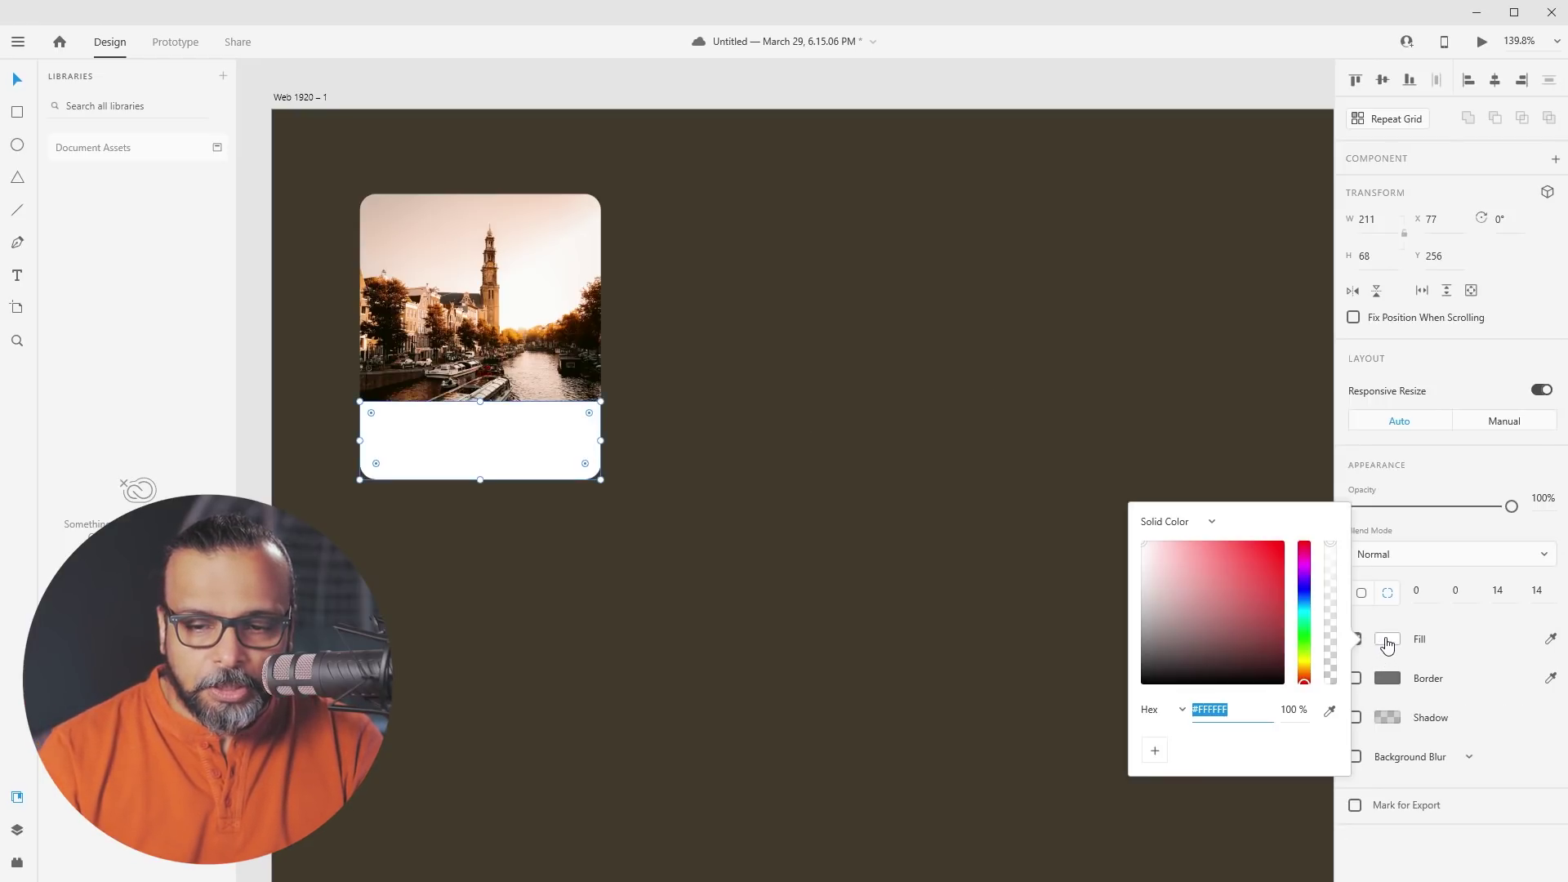
left_click(1186, 664)
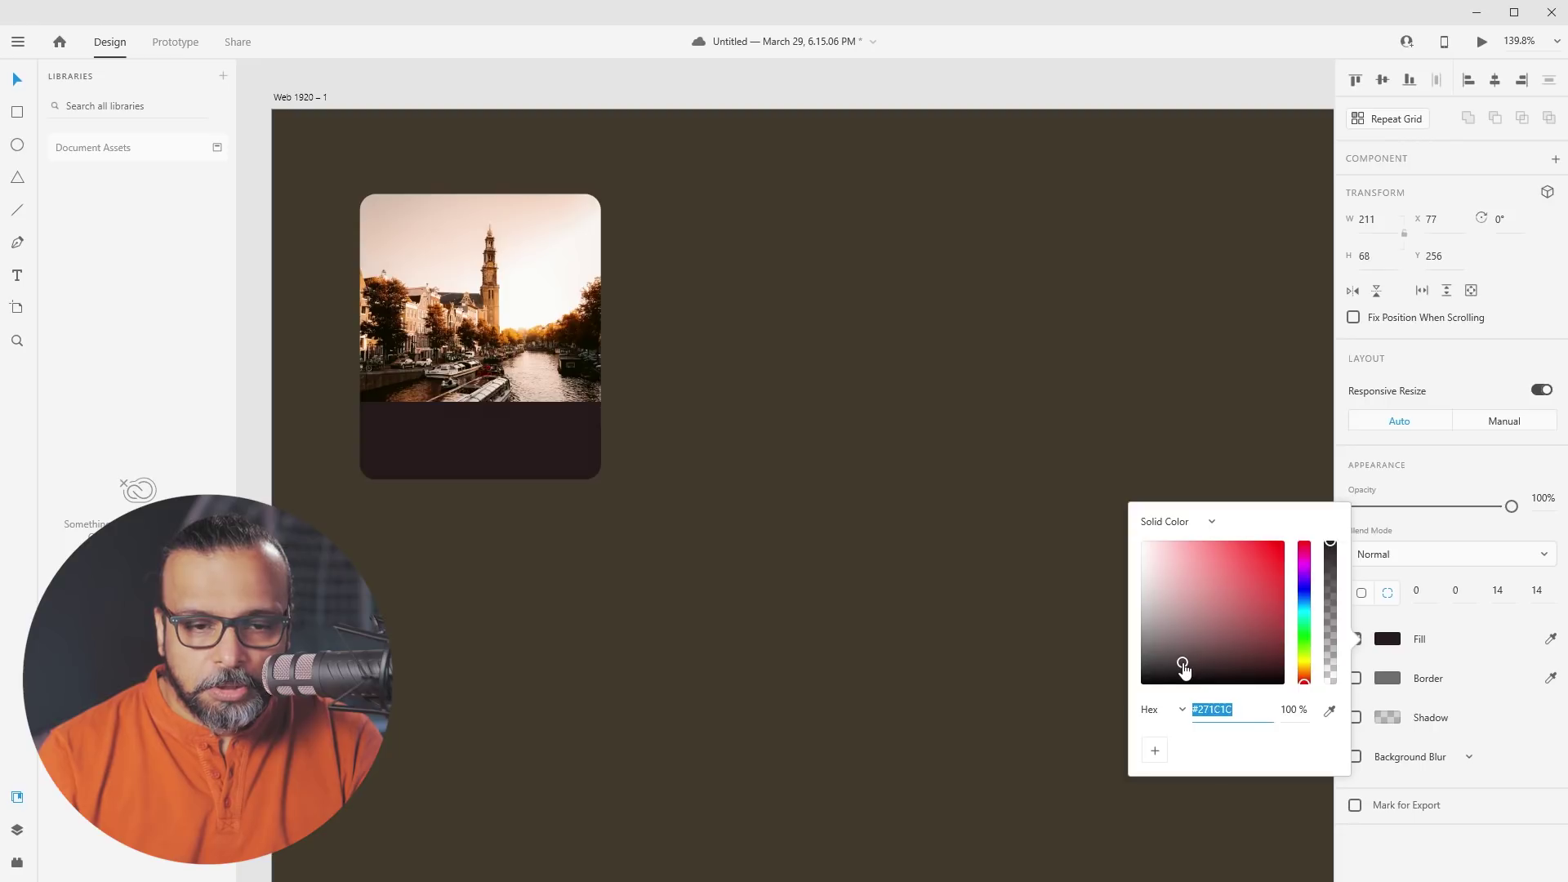
left_click_drag(1184, 664, 1169, 655)
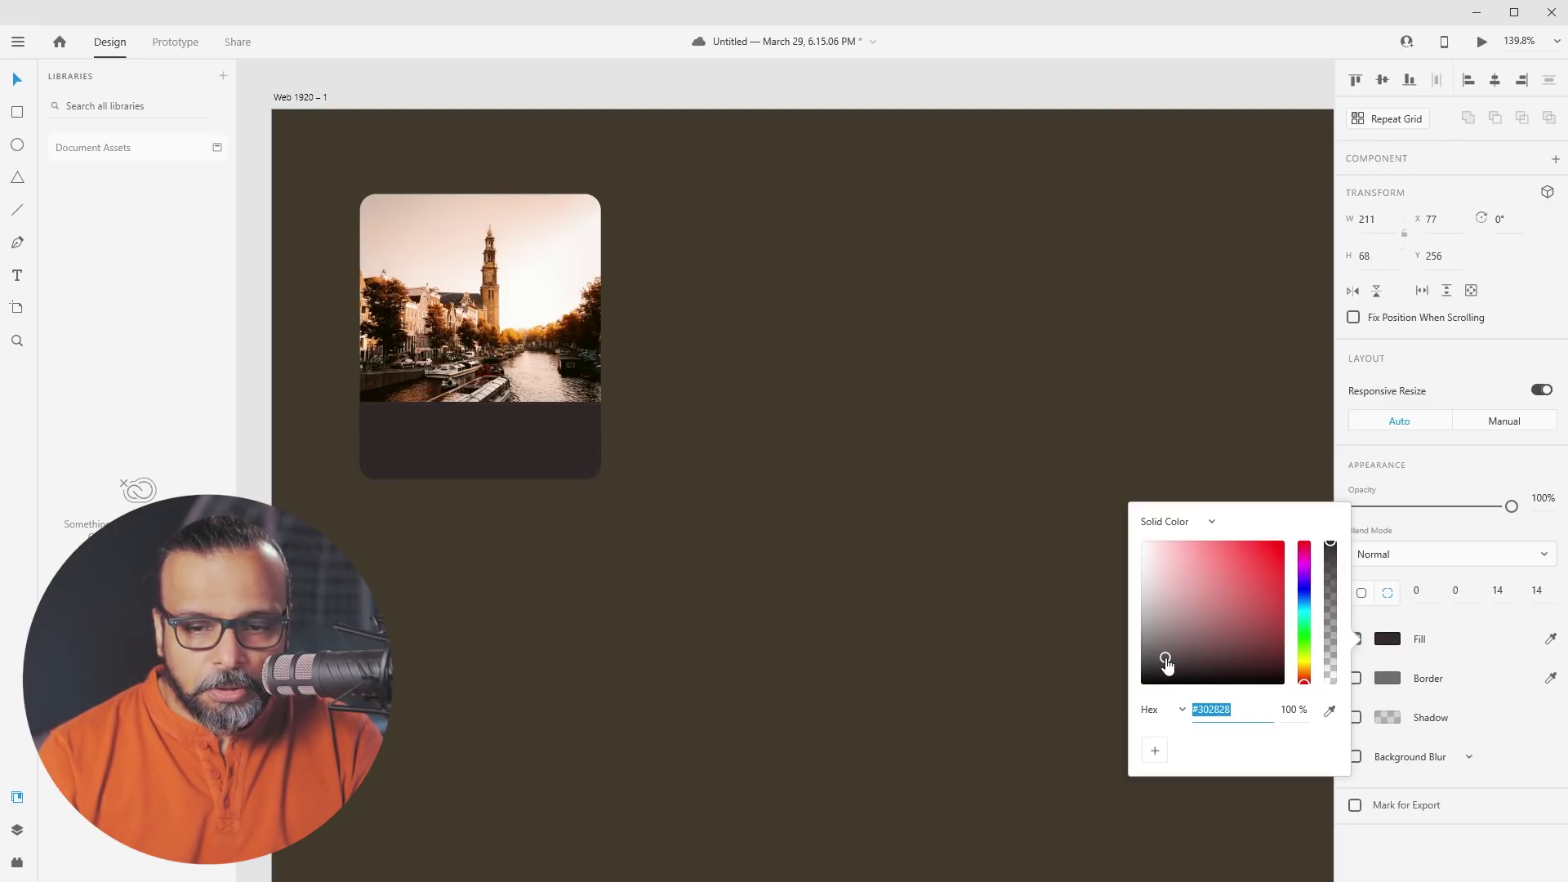
left_click_drag(1165, 663, 1147, 701)
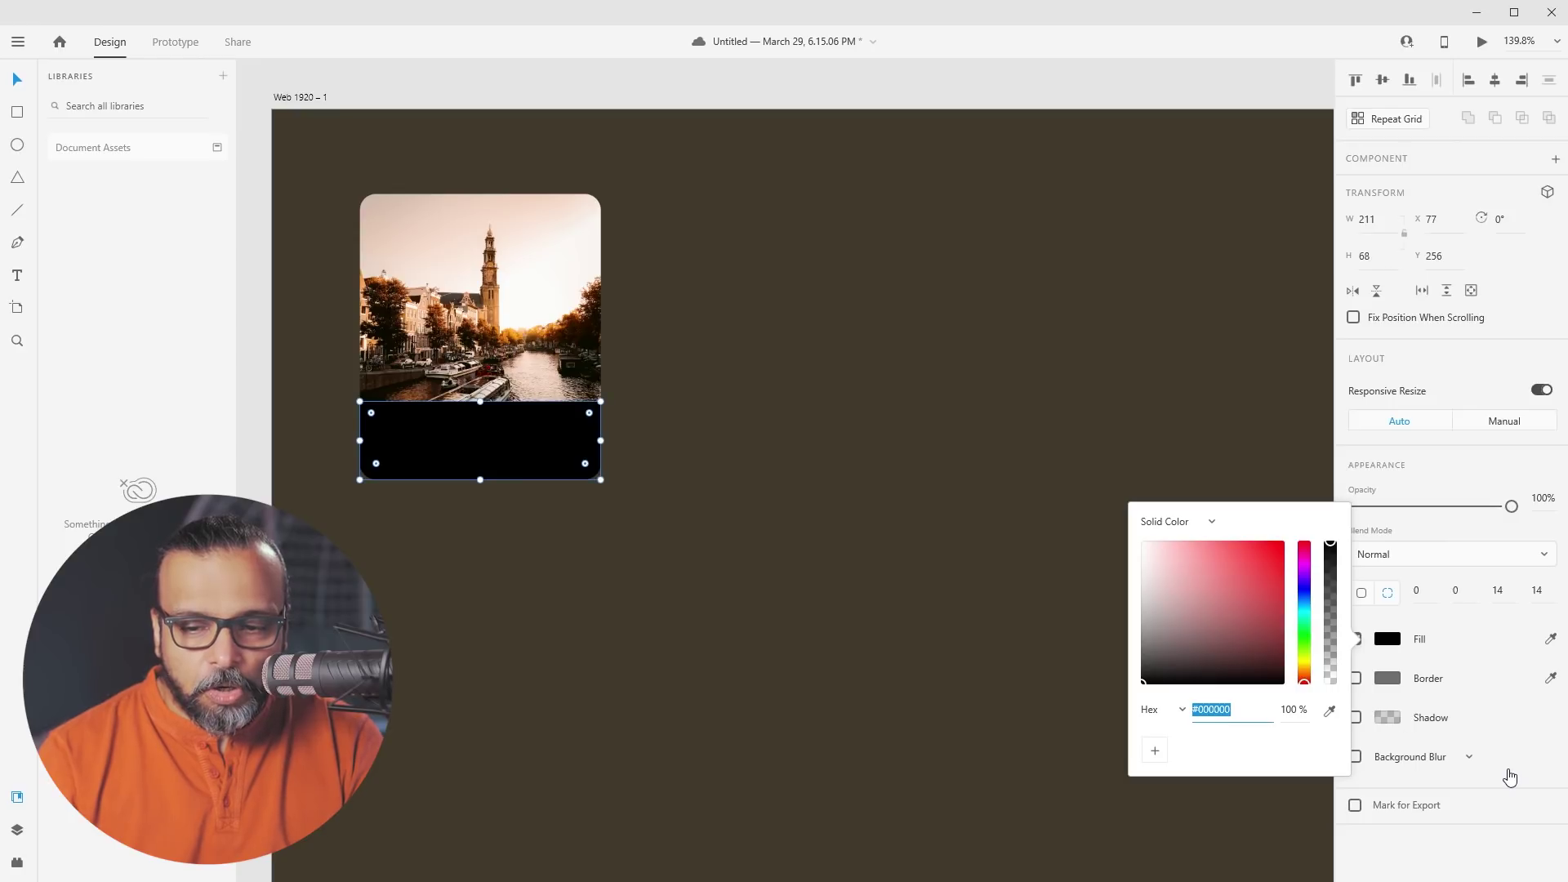
left_click(1549, 720)
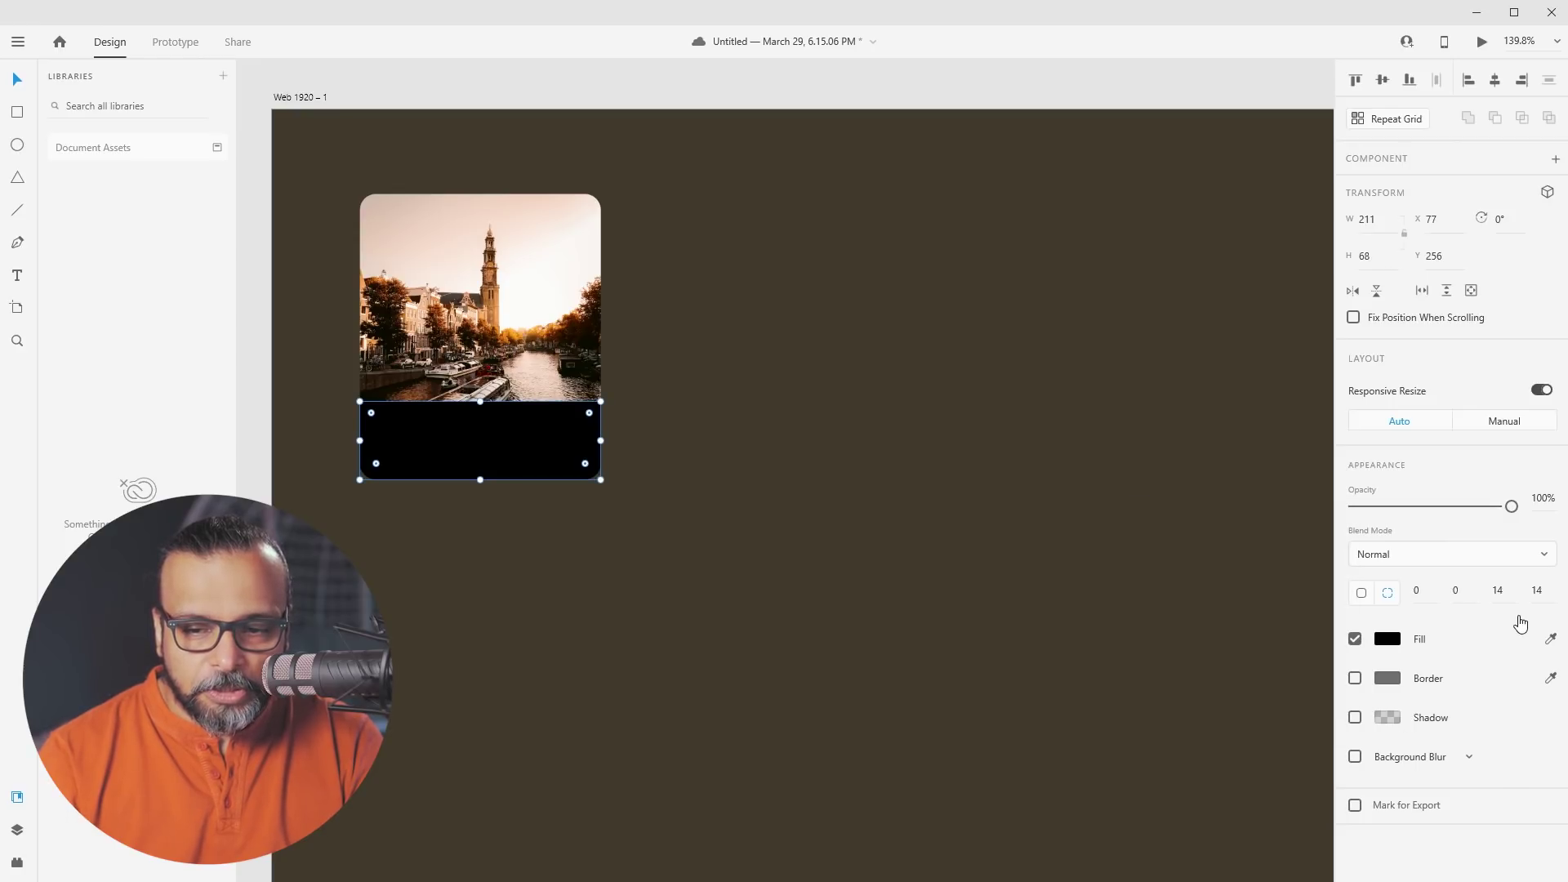
Lower the black panel's opacity to 86% and give it a background blur with amount 50 and brightness -23
left_click_drag(1513, 512, 1484, 520)
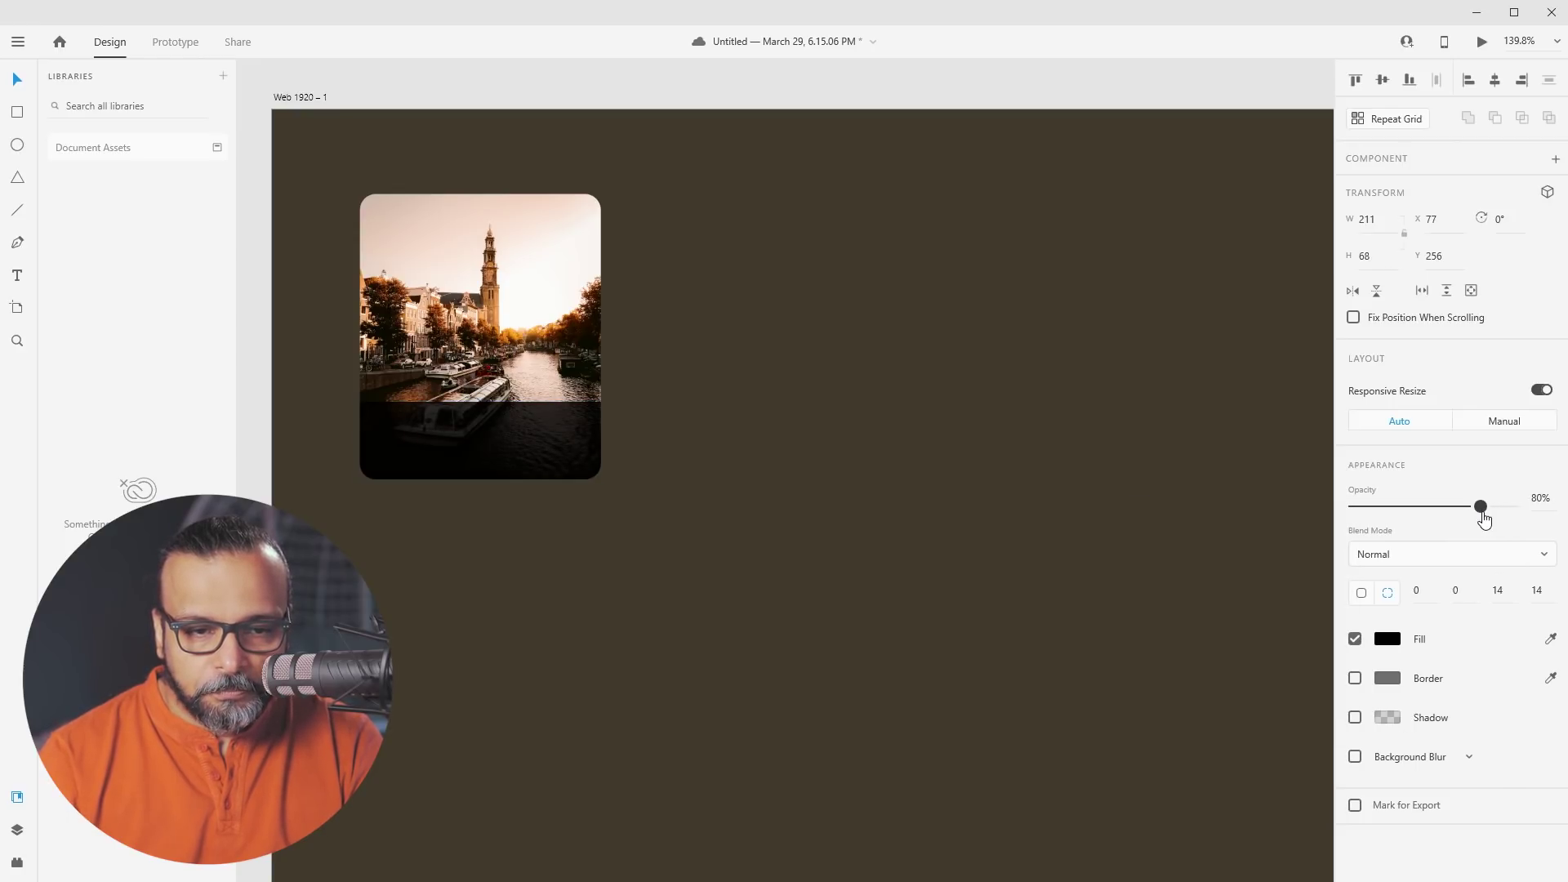
left_click_drag(1494, 521, 1494, 521)
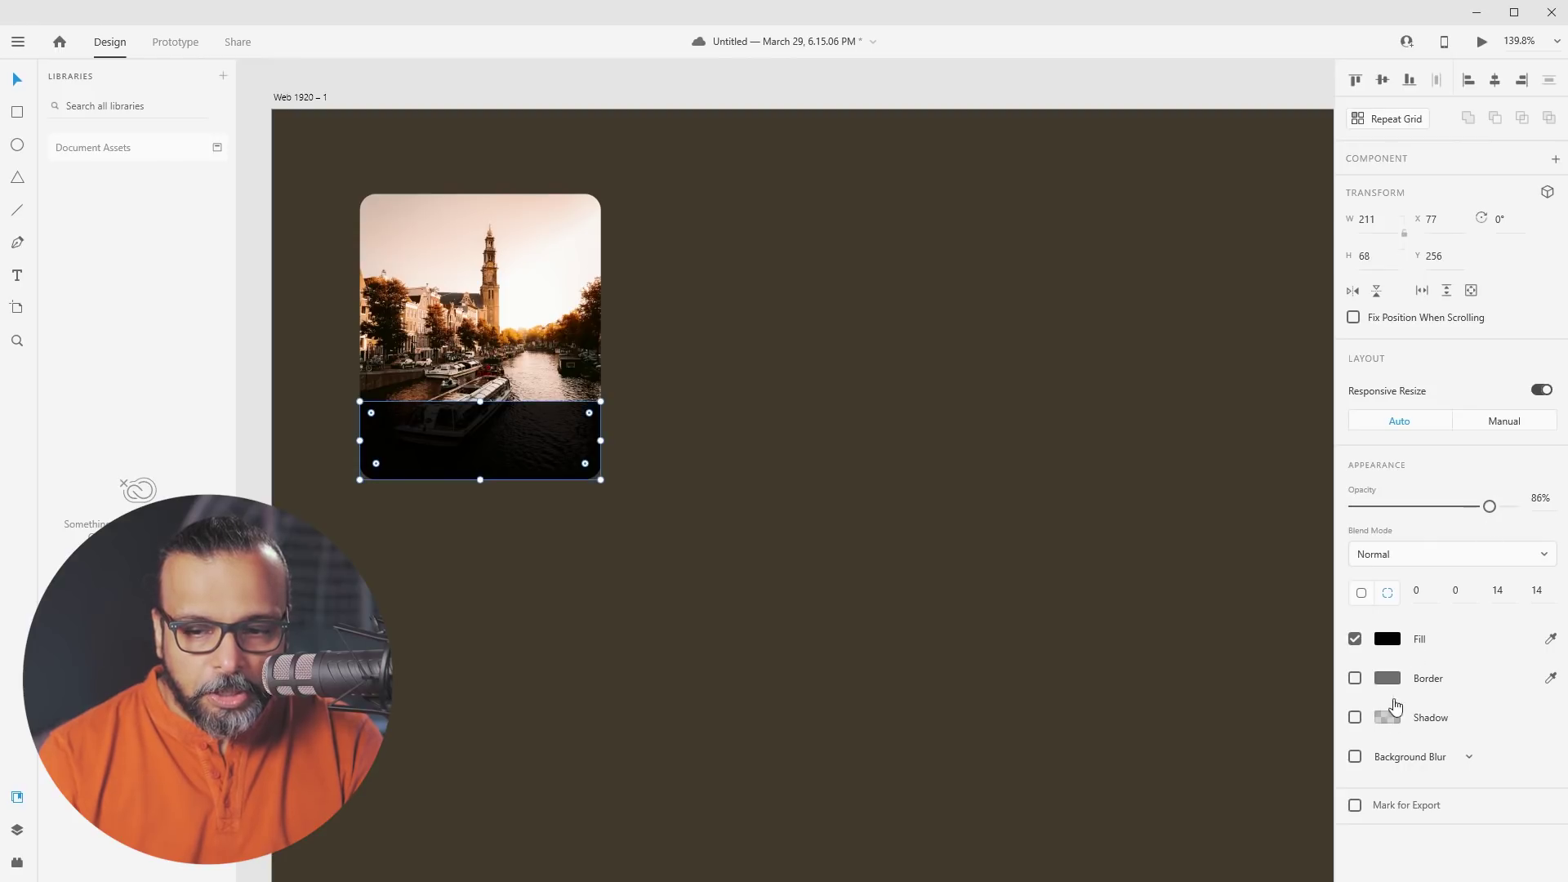
left_click(1356, 760)
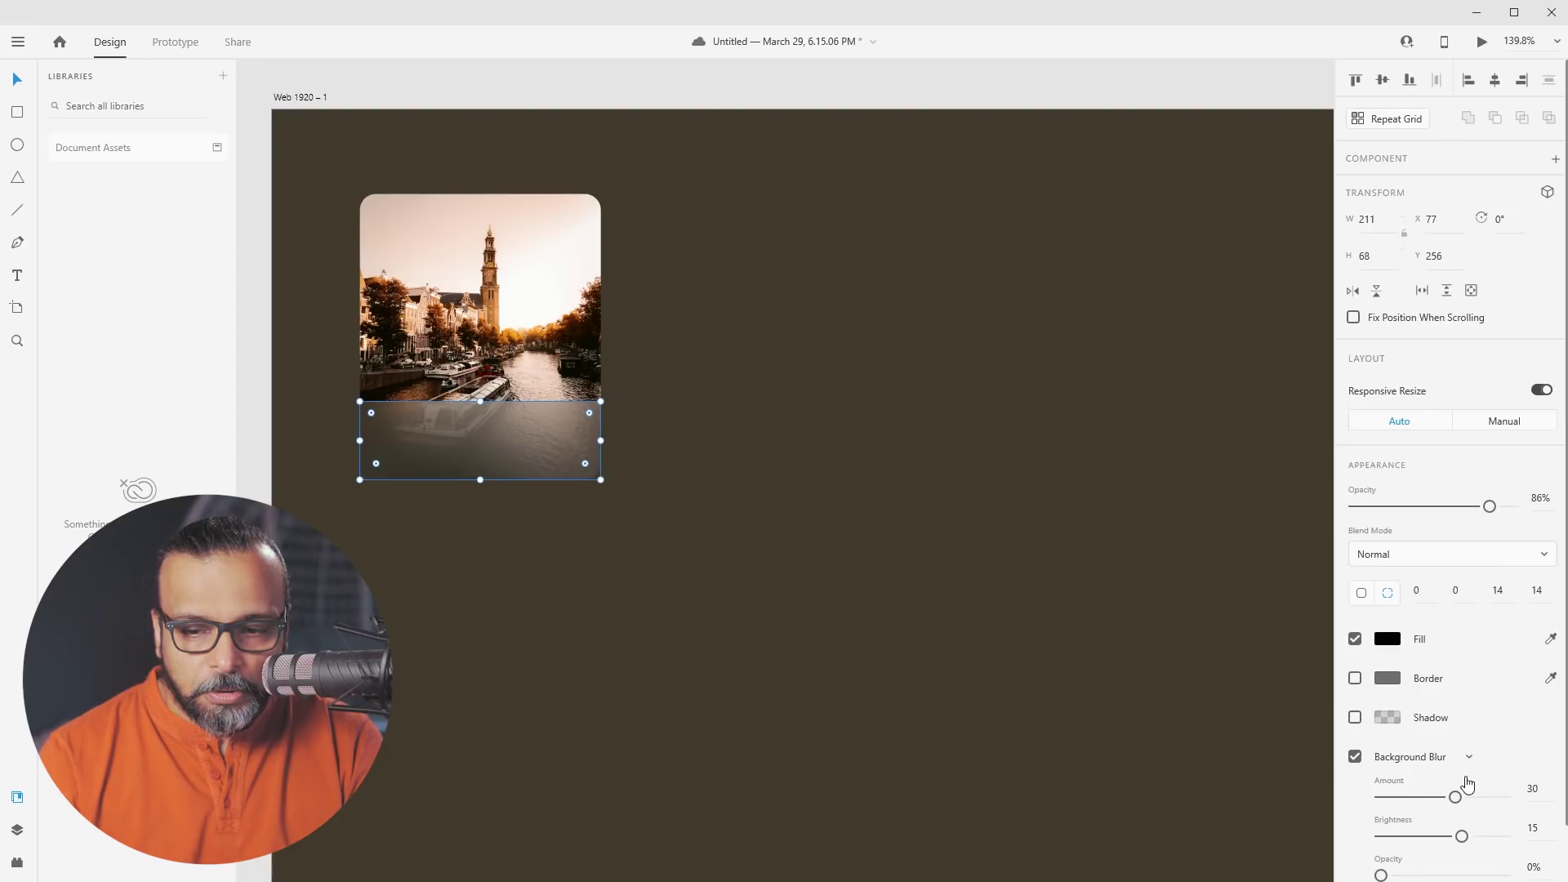
left_click_drag(1462, 836, 1518, 799)
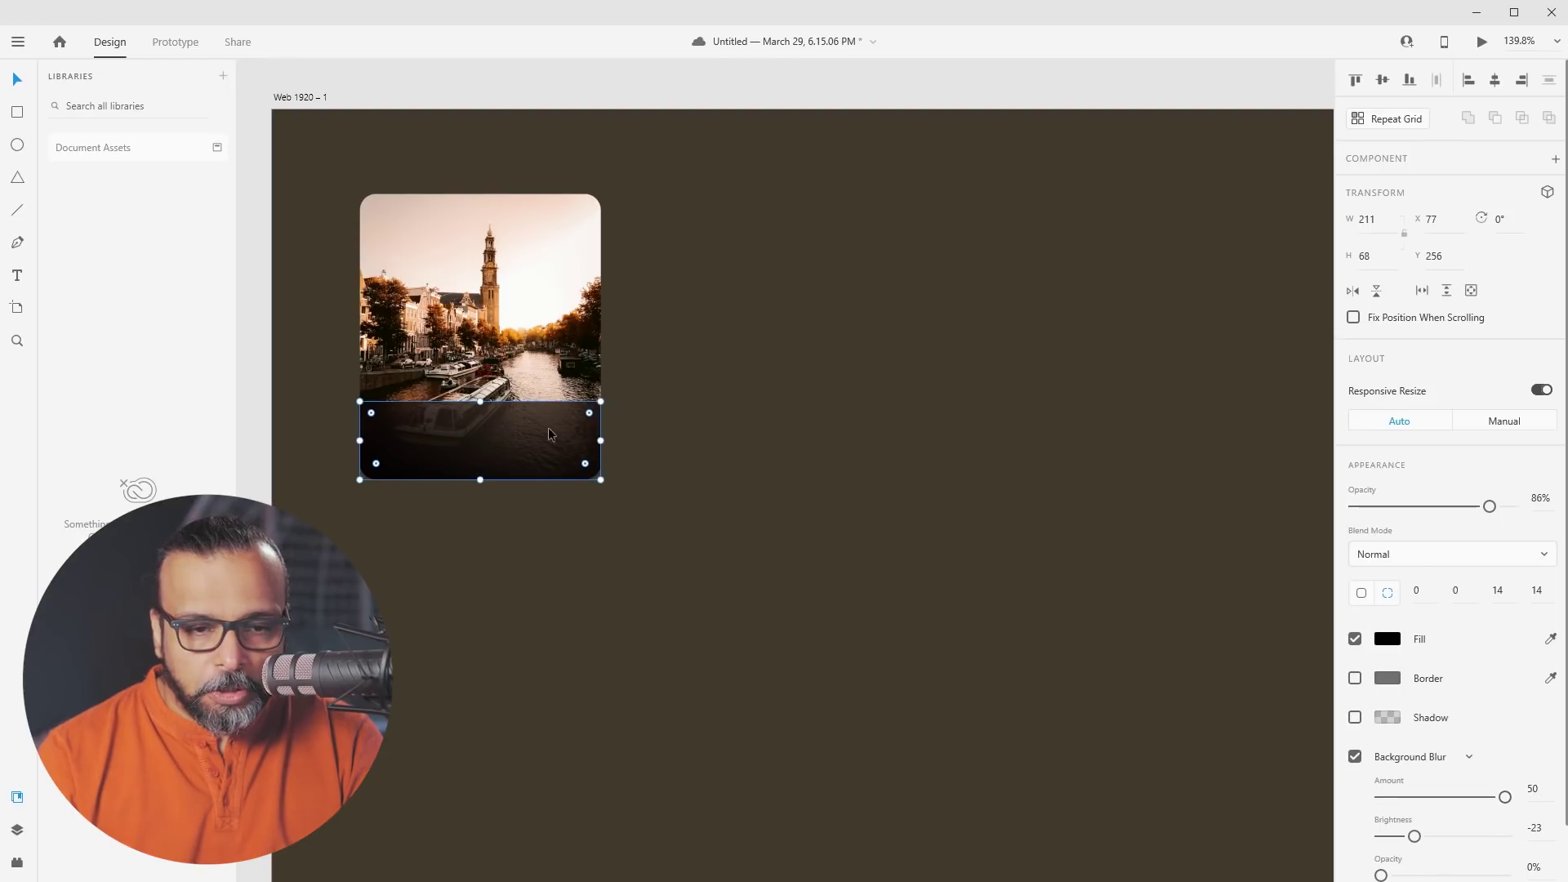
Try the blurred panel away from the photo card and undo the move
left_click_drag(561, 437, 521, 438)
key("ctrl+z")
key("ctrl+z")
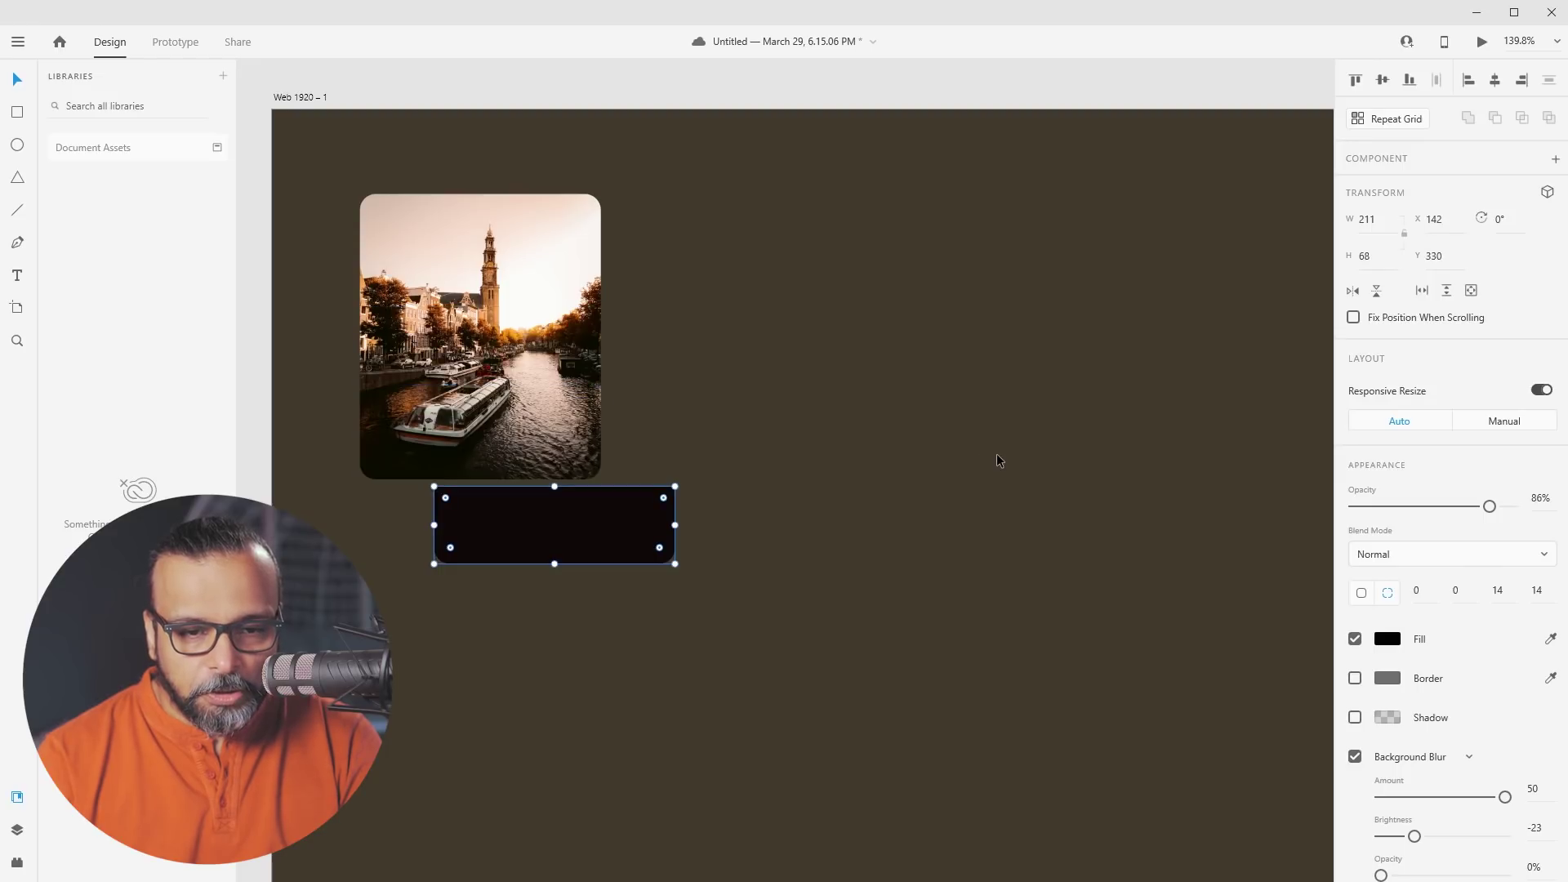
key("ctrl+shift+z")
Set the panel's opacity to 100% and its background blur to amount 3, brightness -14 and opacity 19%
scroll(1495, 507, "down", 1)
left_click_drag(1492, 446, 1523, 451)
mouse_move(1410, 821)
left_mouse_down()
mouse_move(1383, 816)
mouse_move(1445, 816)
mouse_move(1405, 815)
left_mouse_up()
left_click_drag(1502, 737, 1390, 740)
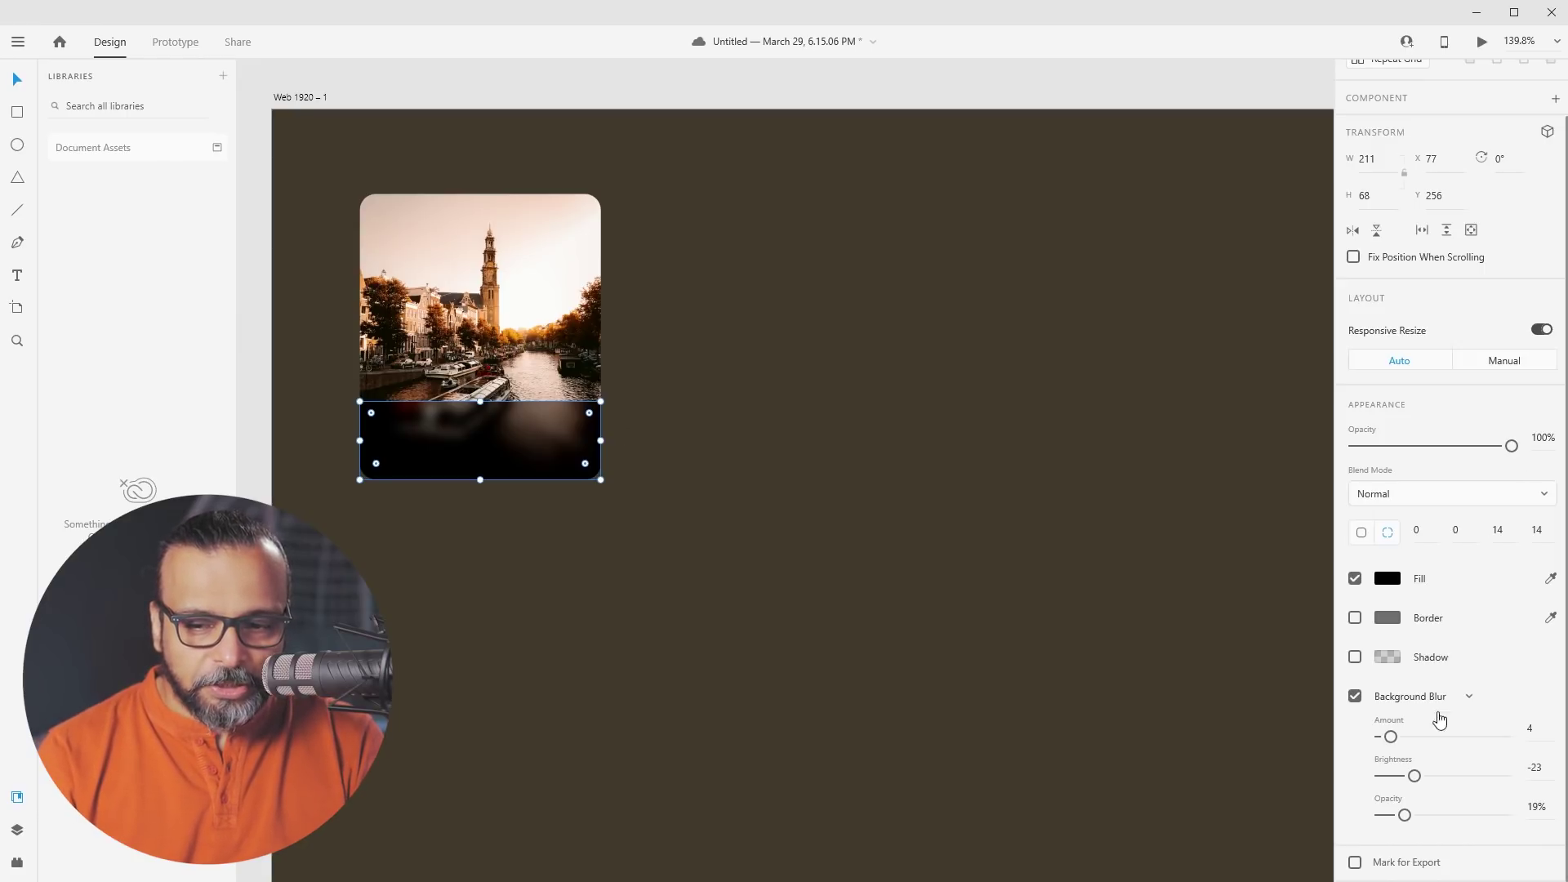
left_click_drag(1391, 739, 1427, 774)
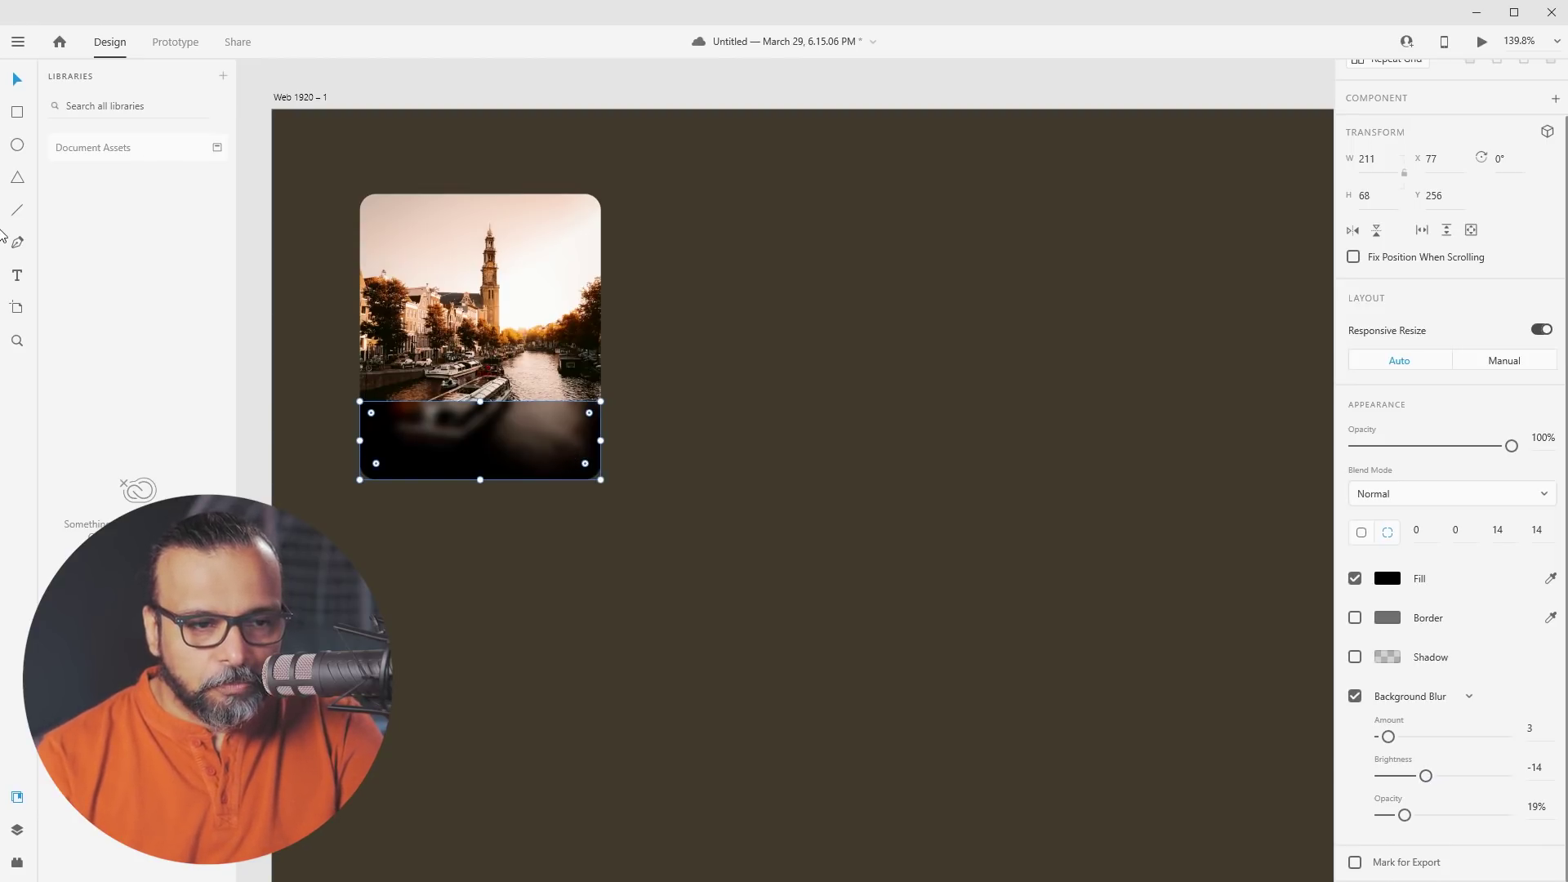
Add the text "Amsterdam" to the dark panel and place it near the panel's left edge at about X 93
left_click(393, 434)
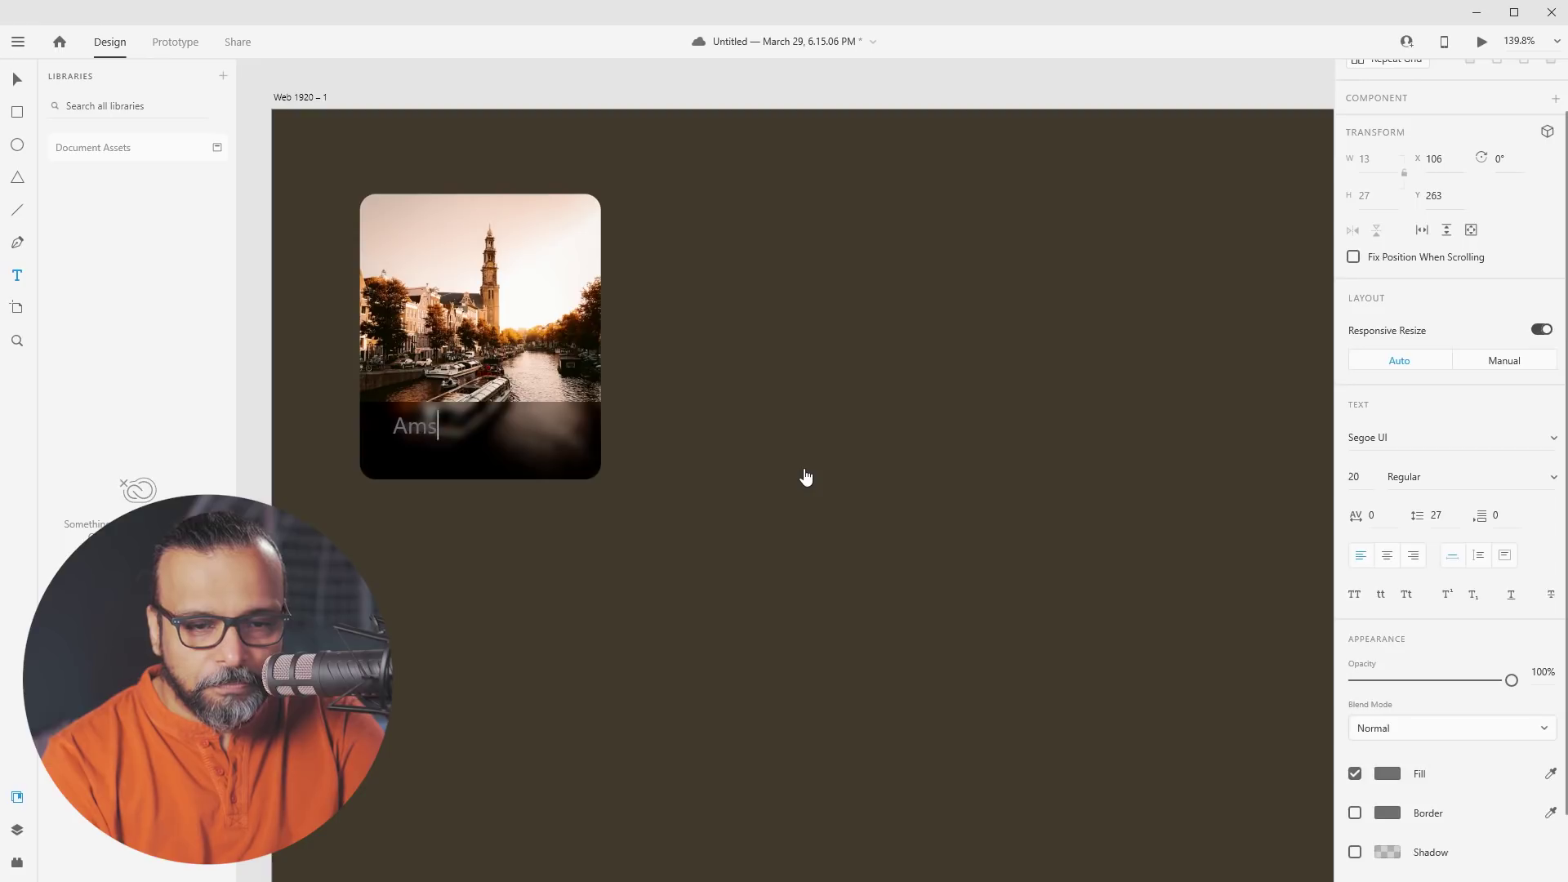
type("Amsterdam")
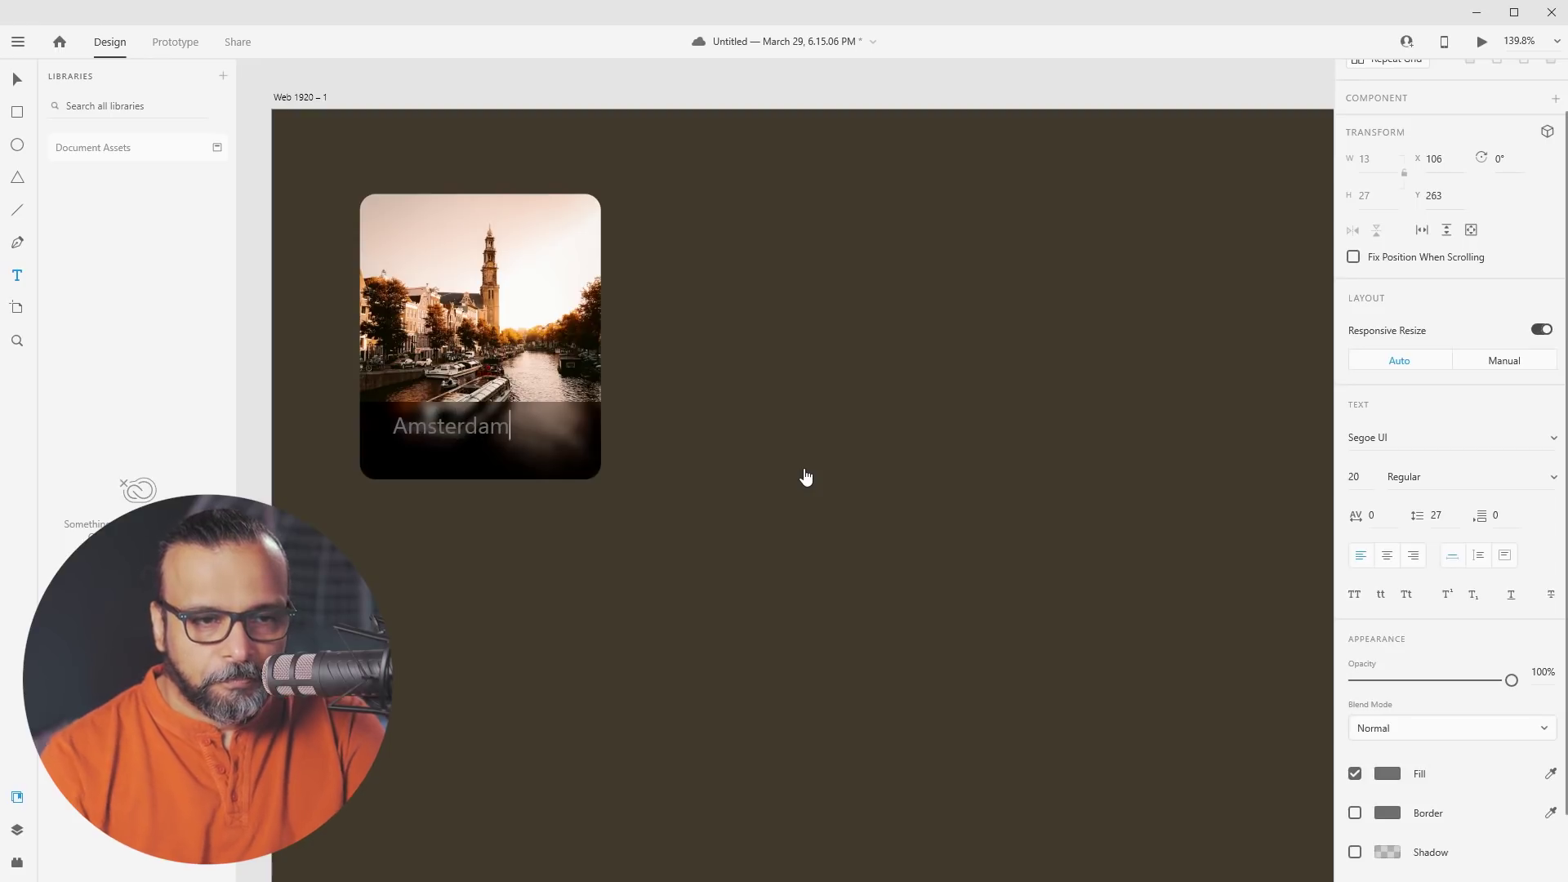
left_click(18, 78)
left_click_drag(445, 428, 431, 428)
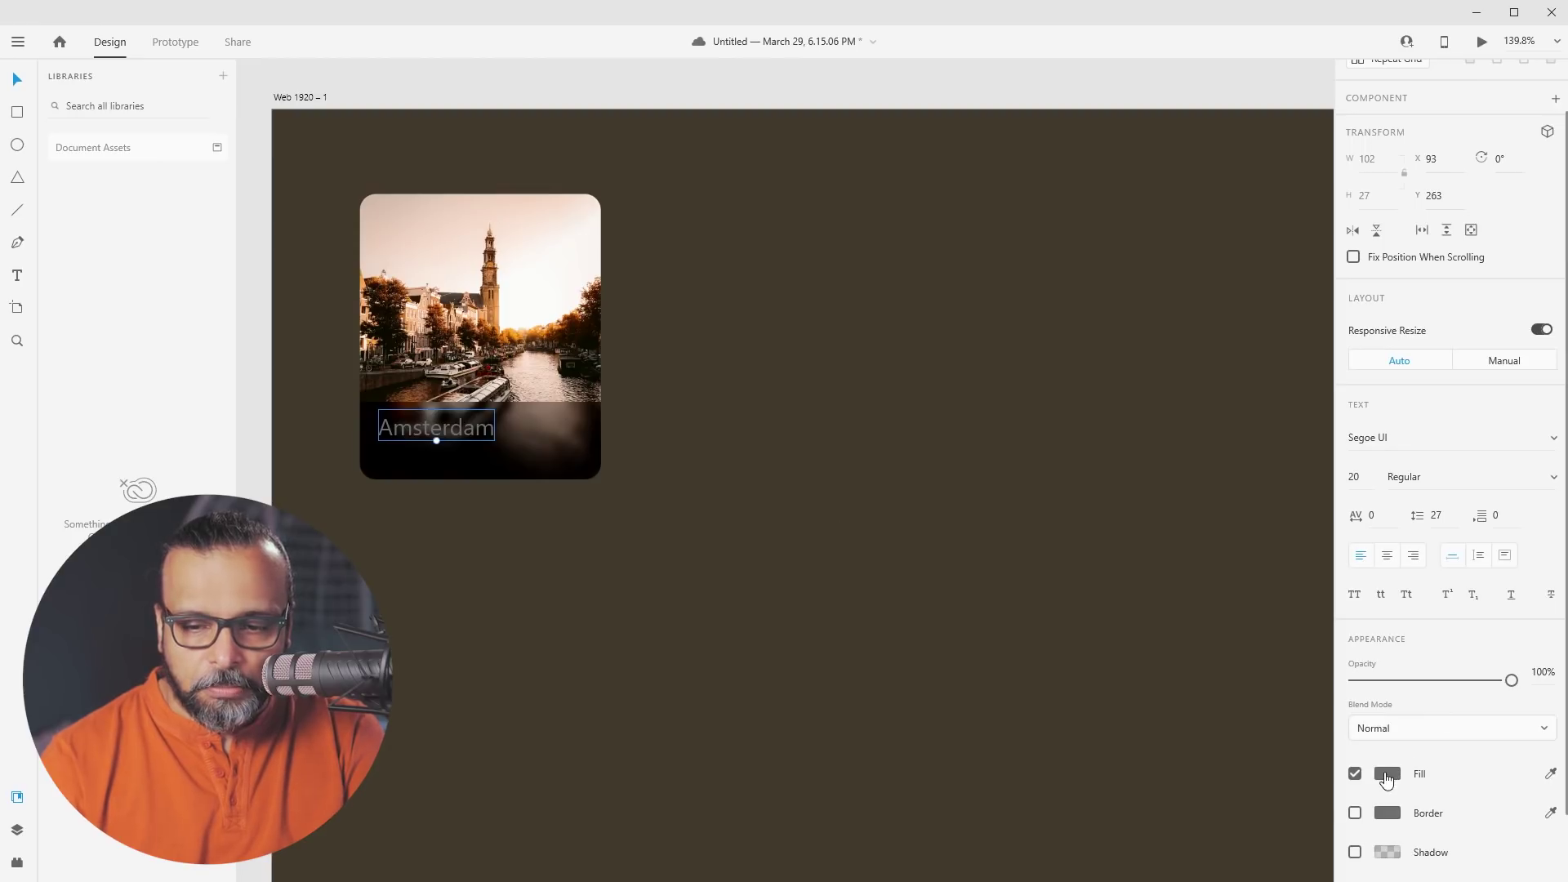
Colour the Amsterdam text white, #FFFFFF, and set its font weight to Bold
left_click(1386, 780)
left_click_drag(1165, 687, 1126, 639)
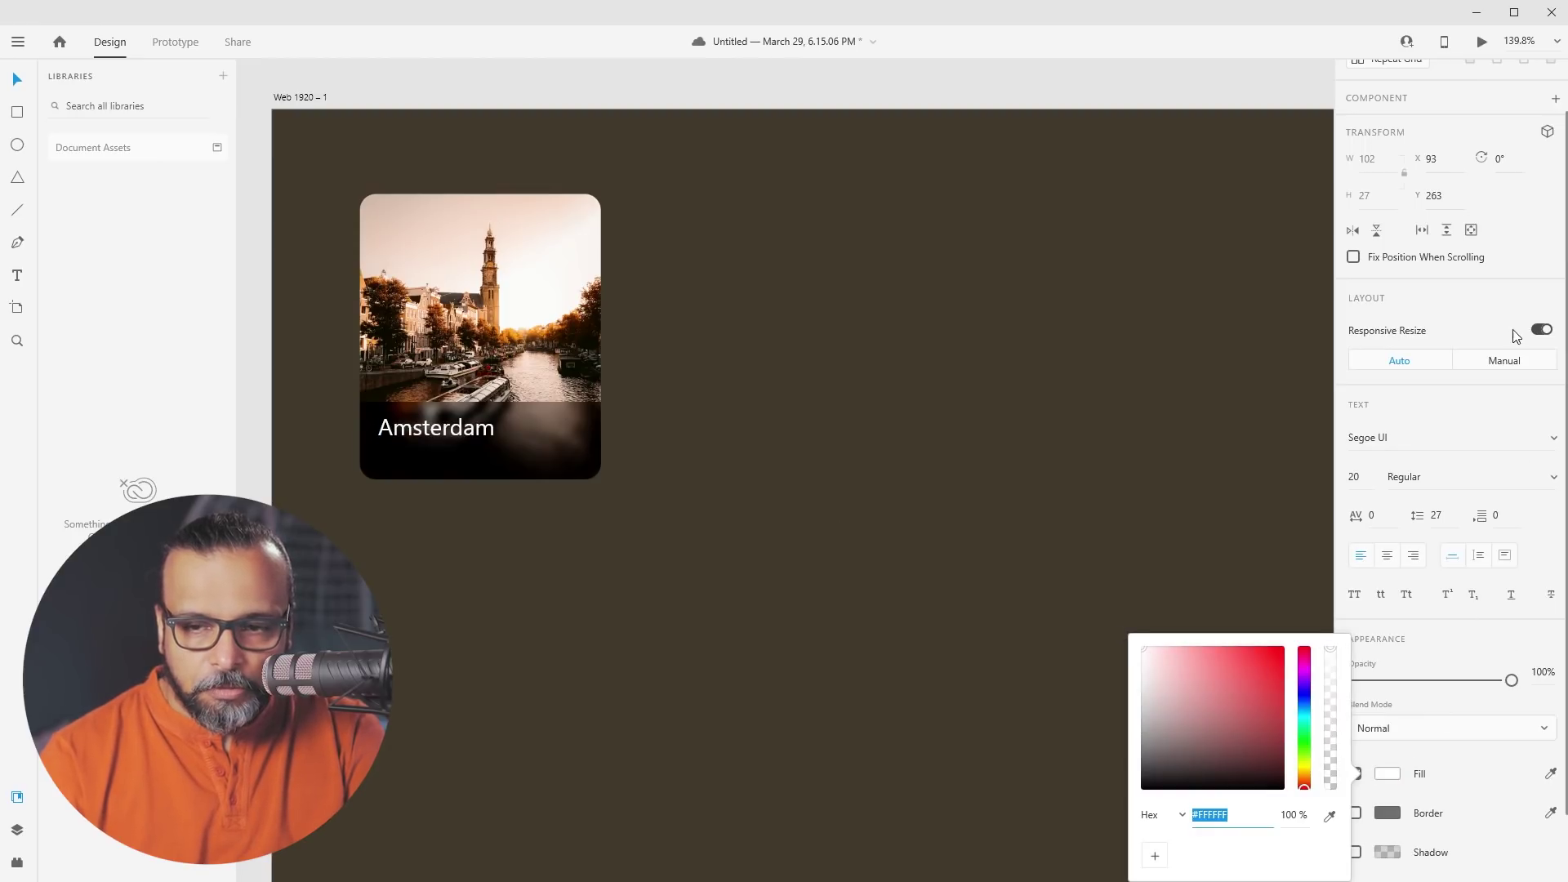
left_click(1552, 482)
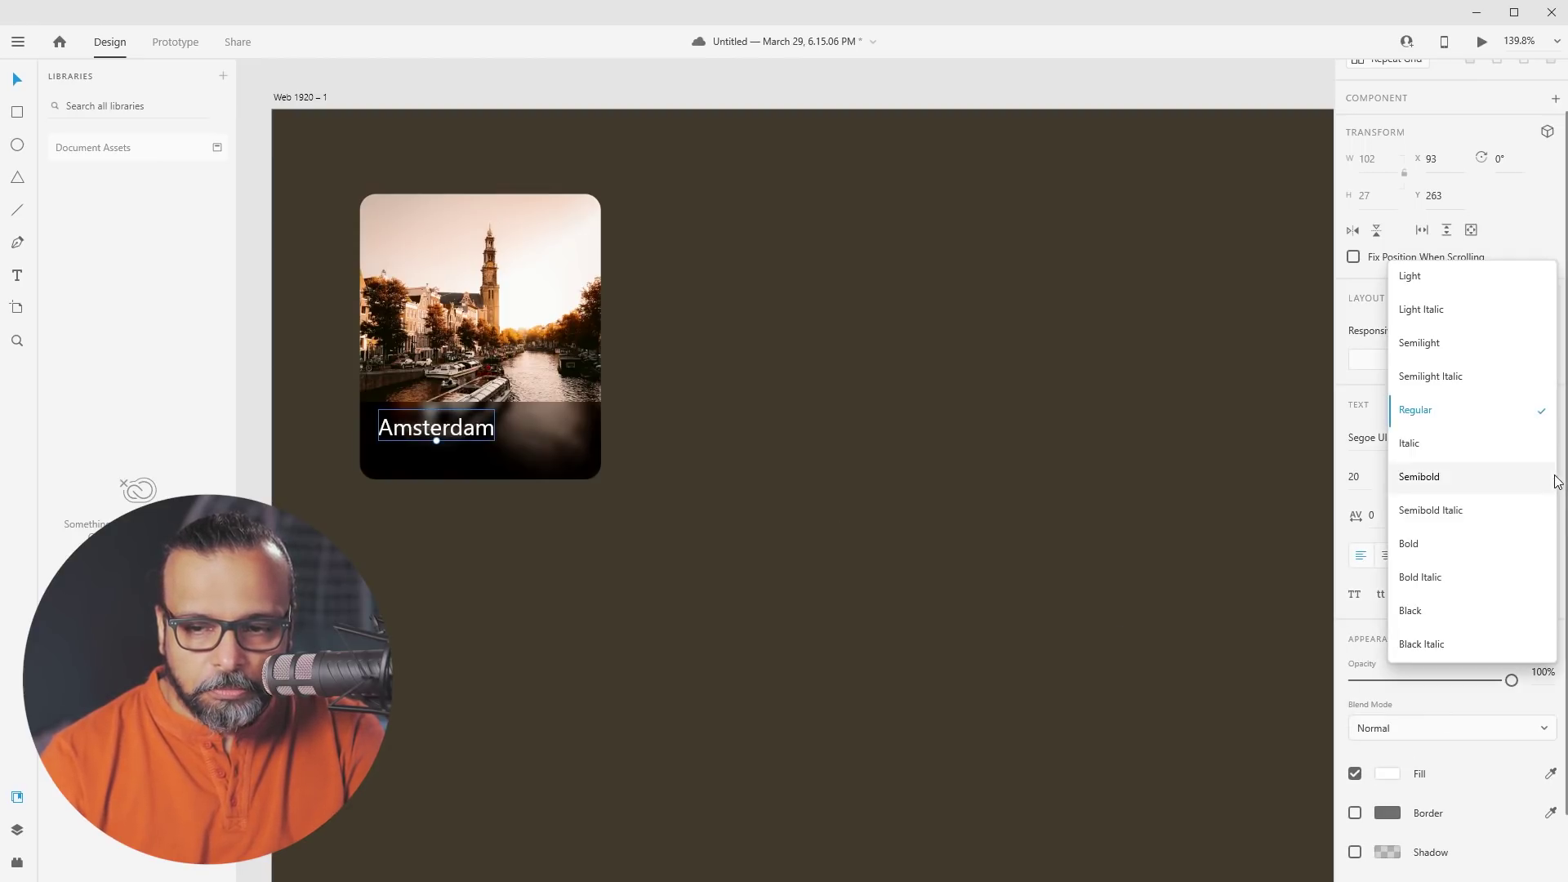
left_click(1421, 546)
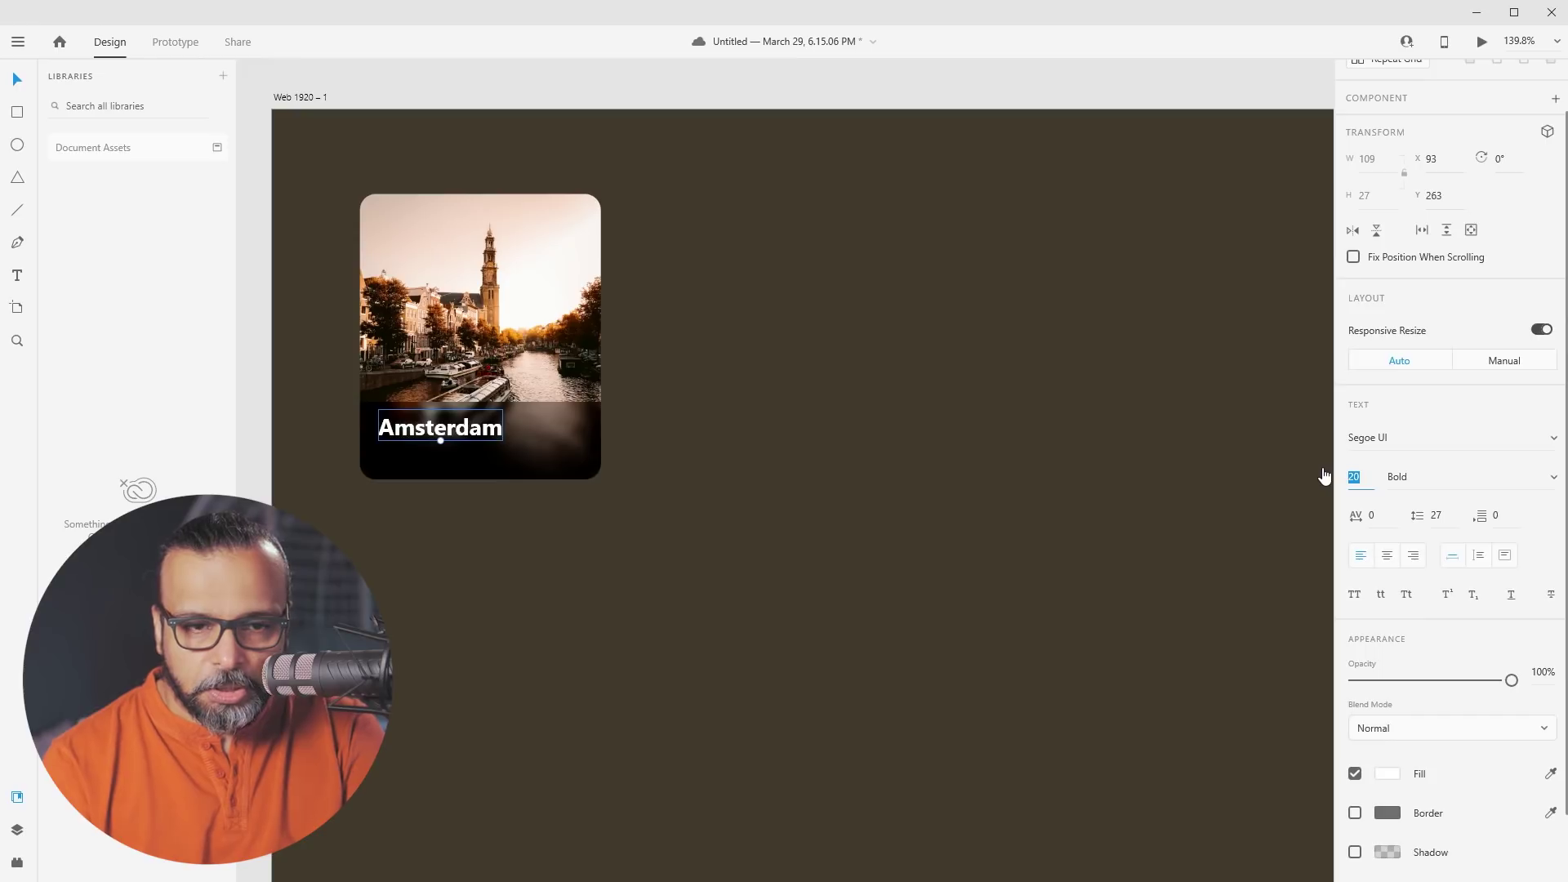
Try text sizes 14 and 16 for the Amsterdam title and settle on 18
type("14")
key("Return")
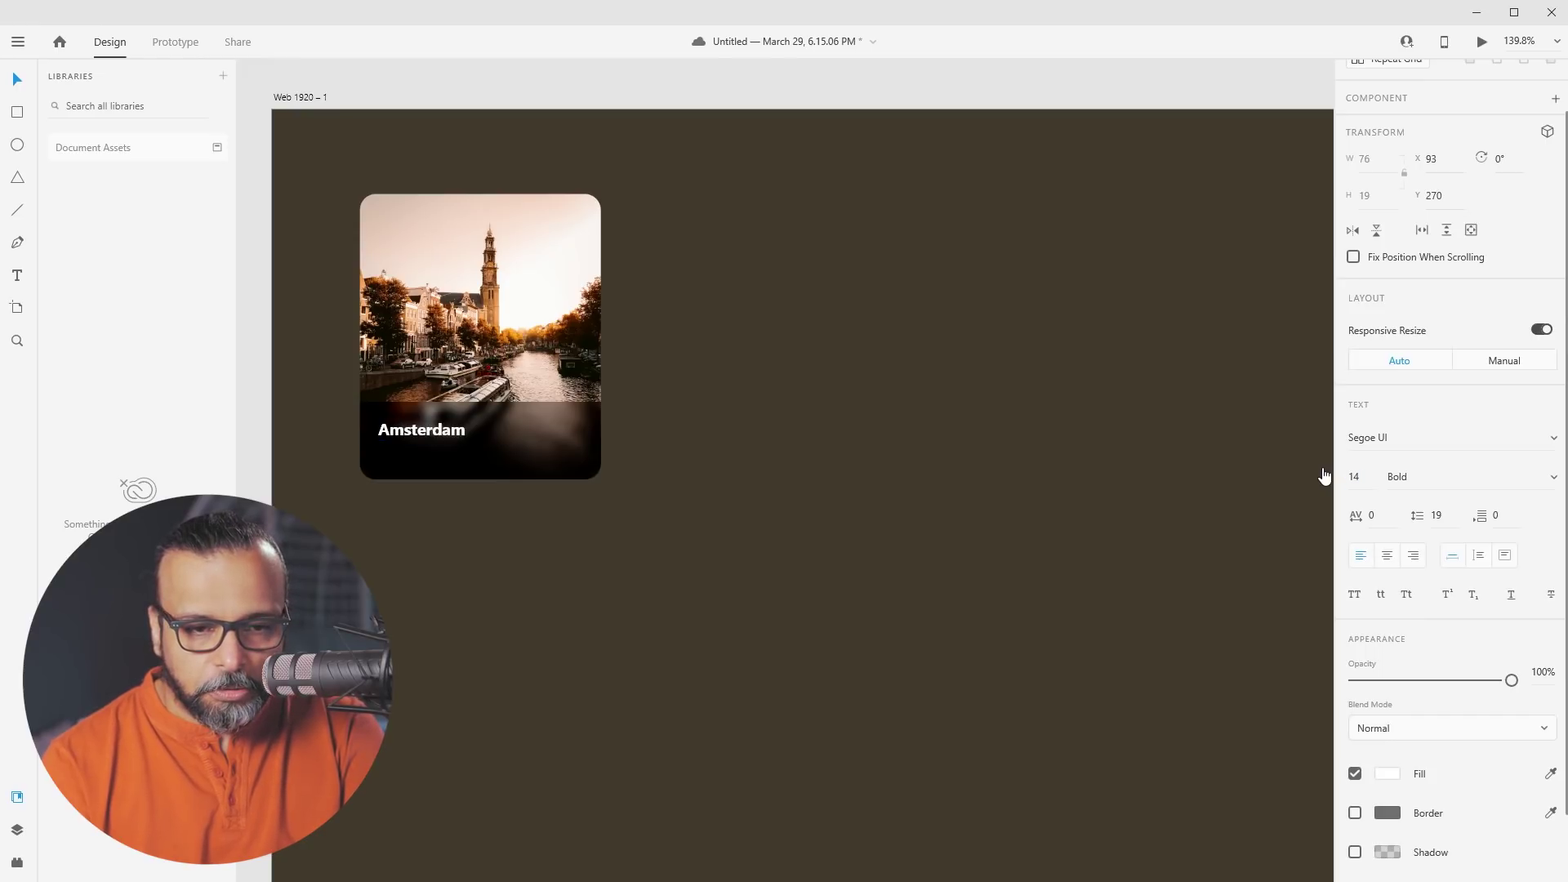
scroll(466, 427, "down", 4)
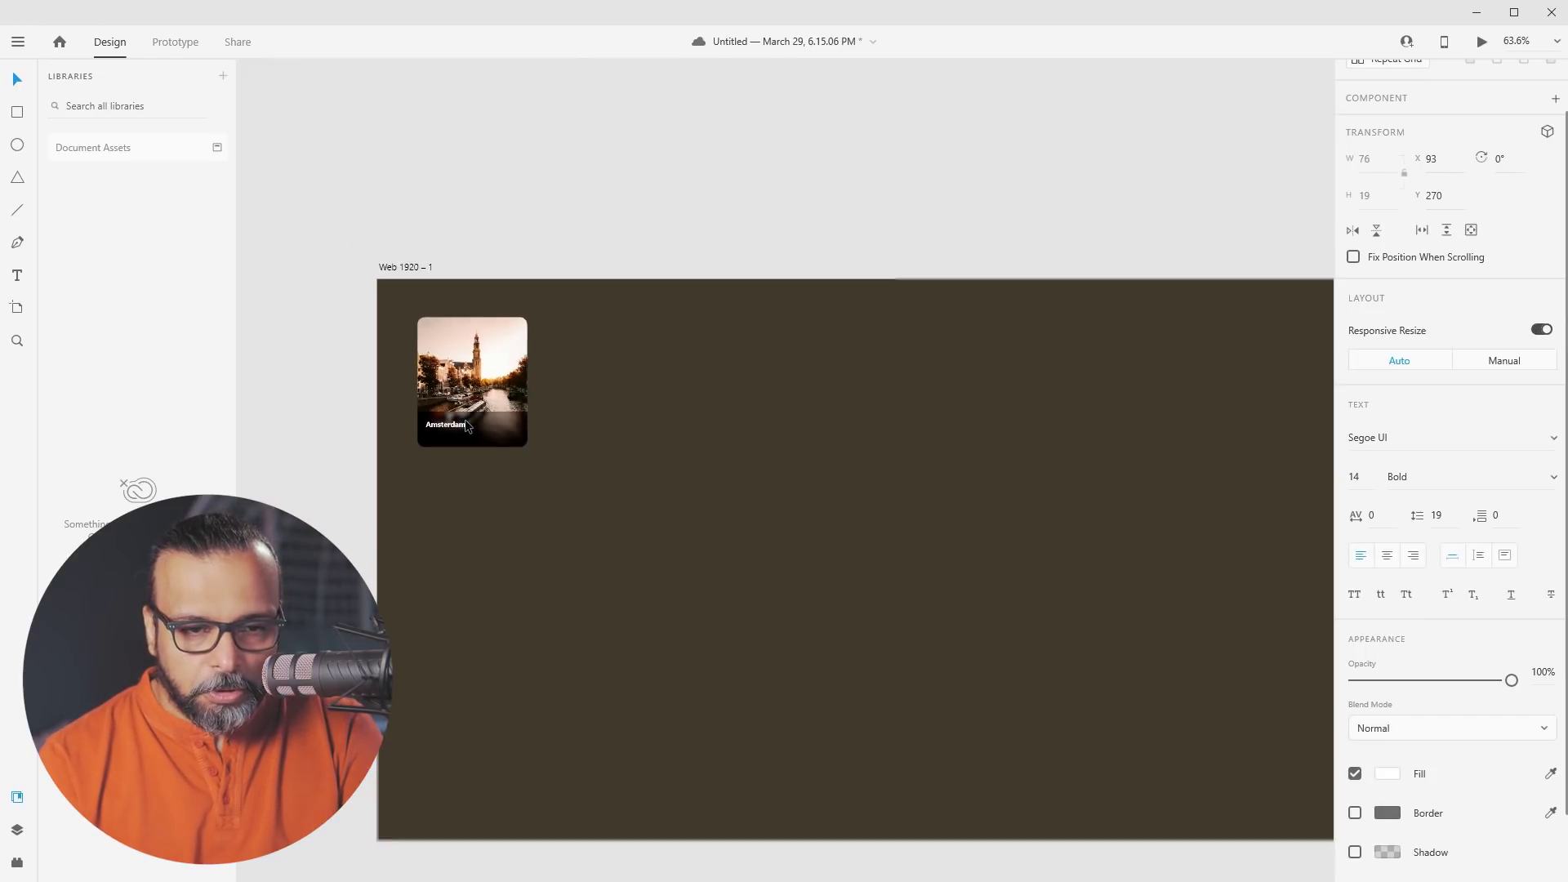
scroll(466, 427, "up", 2)
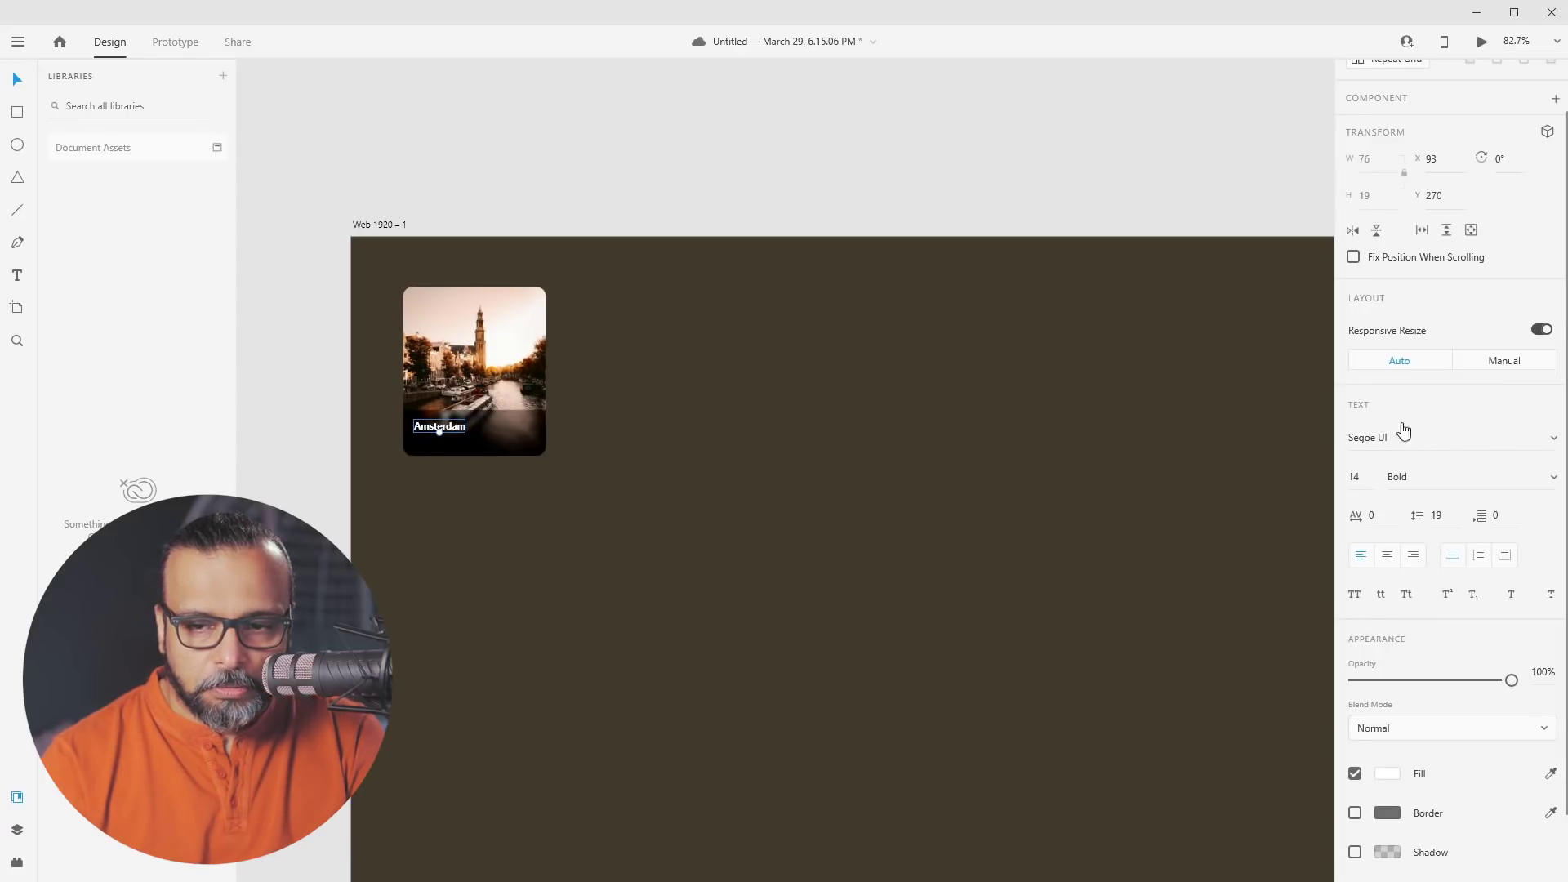
type("16")
key("Return")
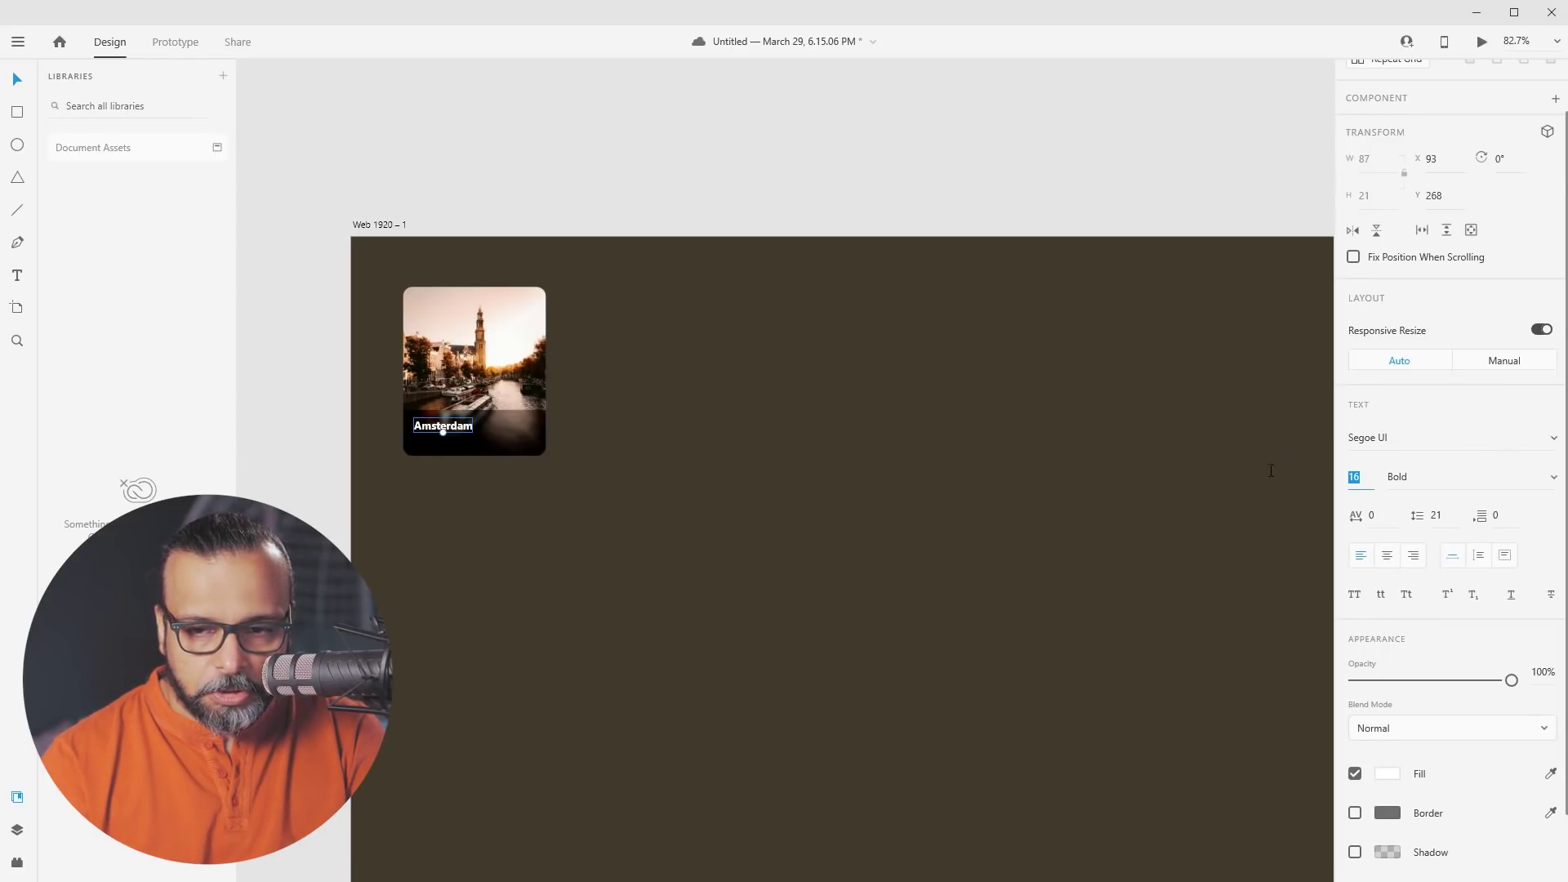
type("18")
key("Return")
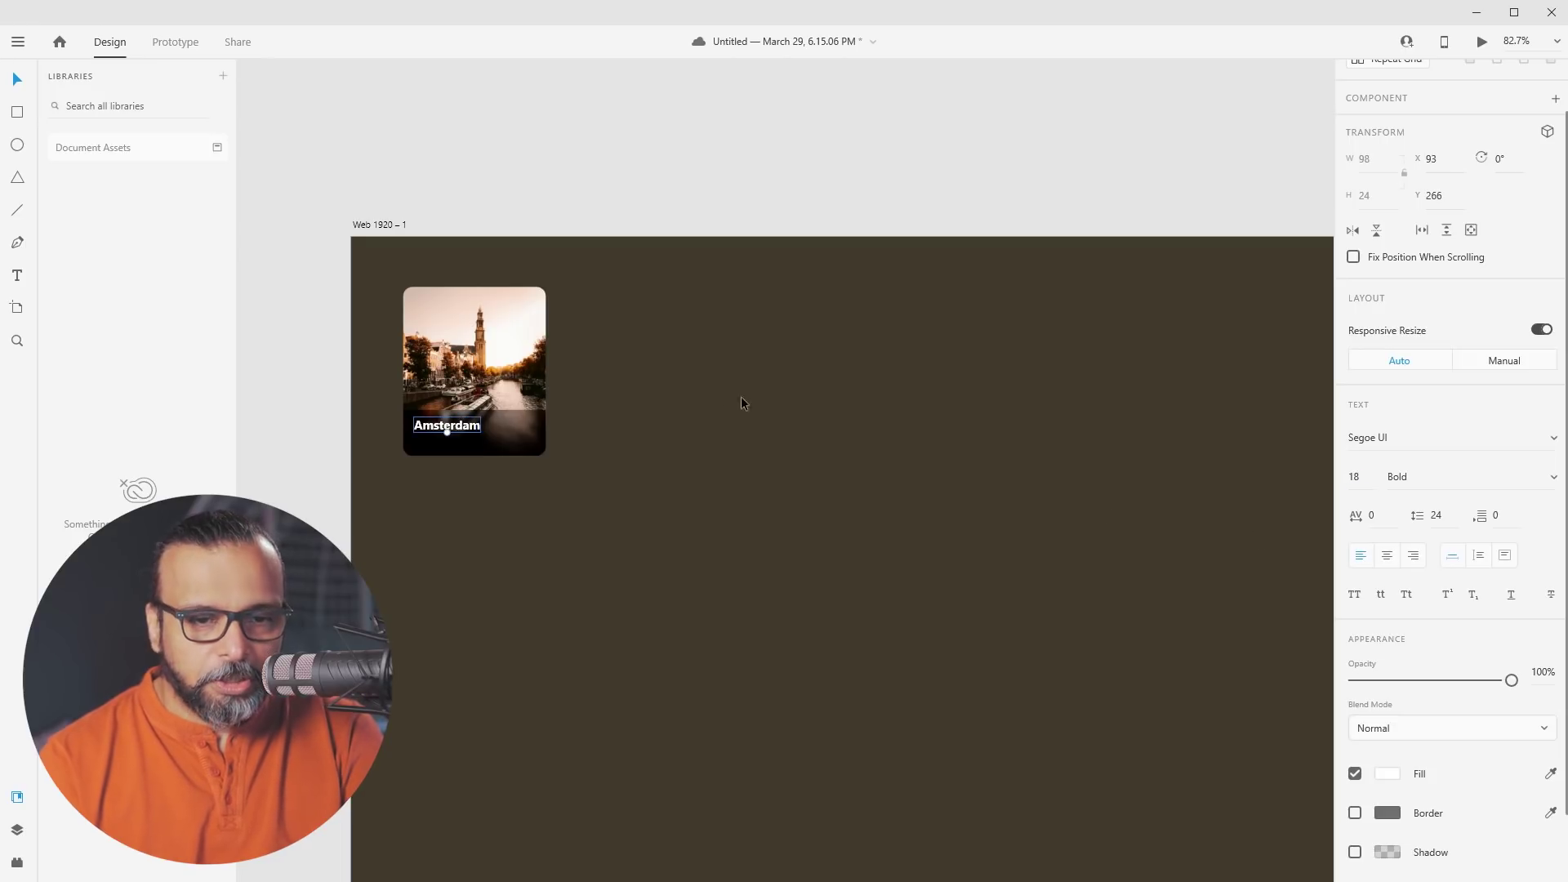
Move the Amsterdam title down to Y 278 so it is vertically centred on the dark panel
left_click(562, 211)
left_click_drag(447, 430, 447, 439)
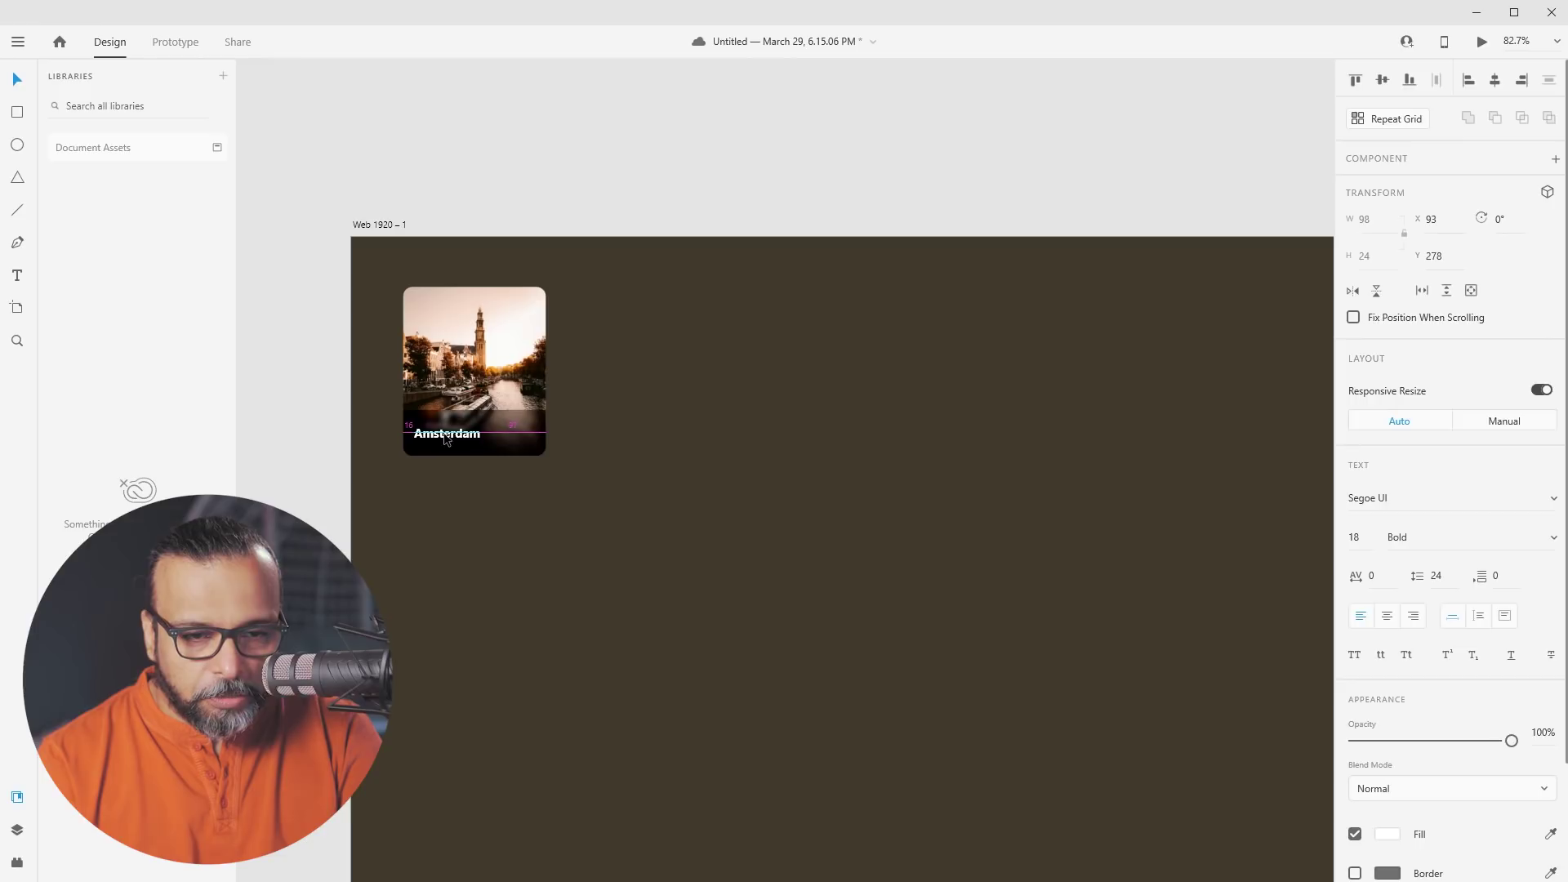
left_click(681, 157)
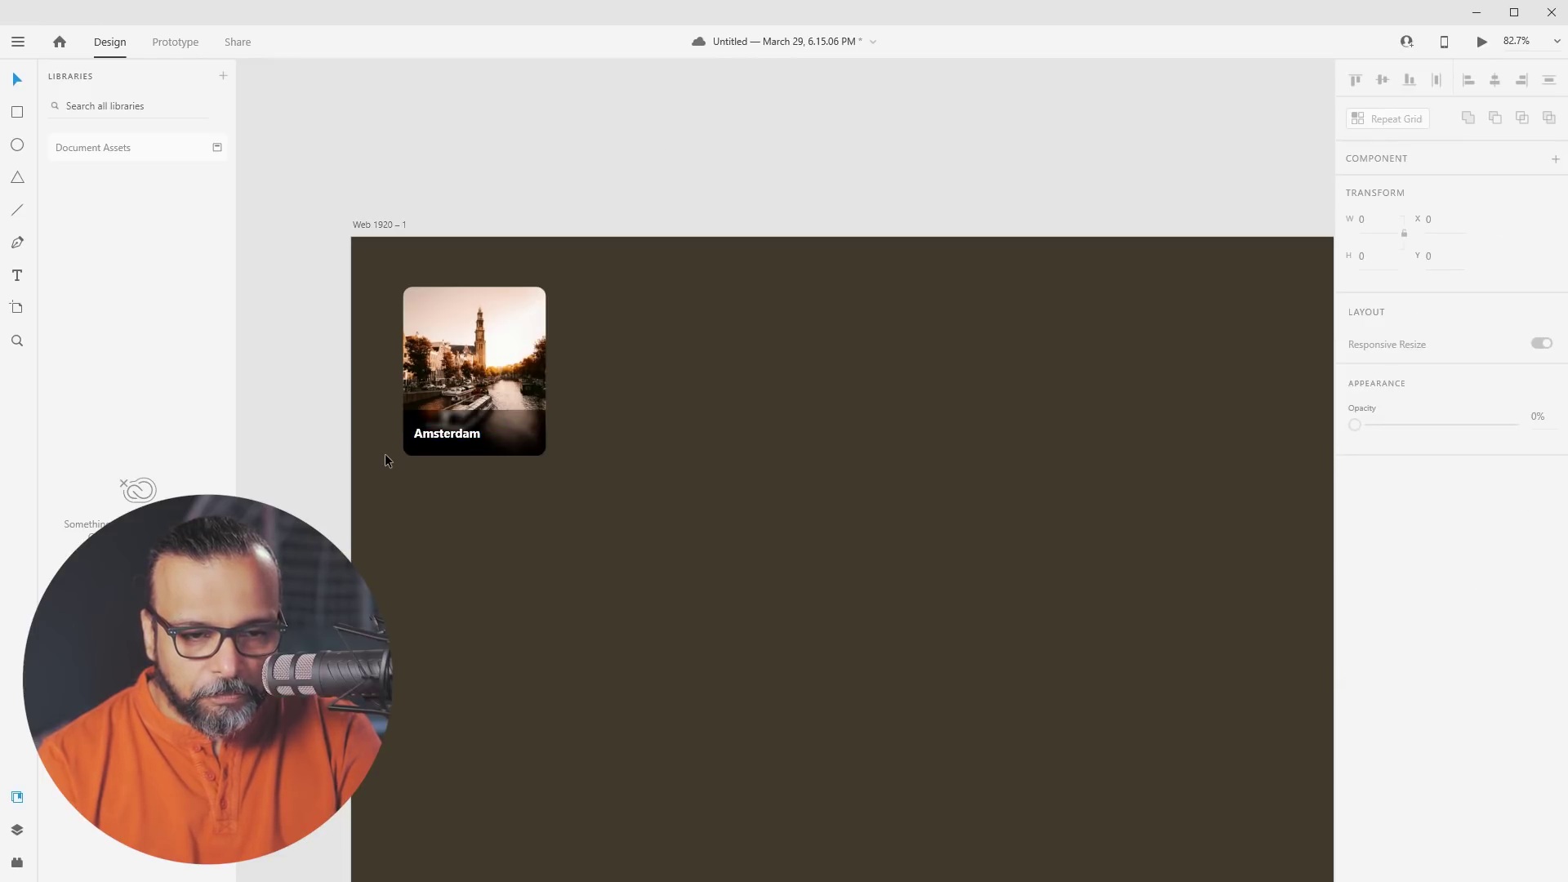
Add a drop shadow to the Amsterdam photo rectangle with a blur of 12
scroll(387, 455, "up", 5)
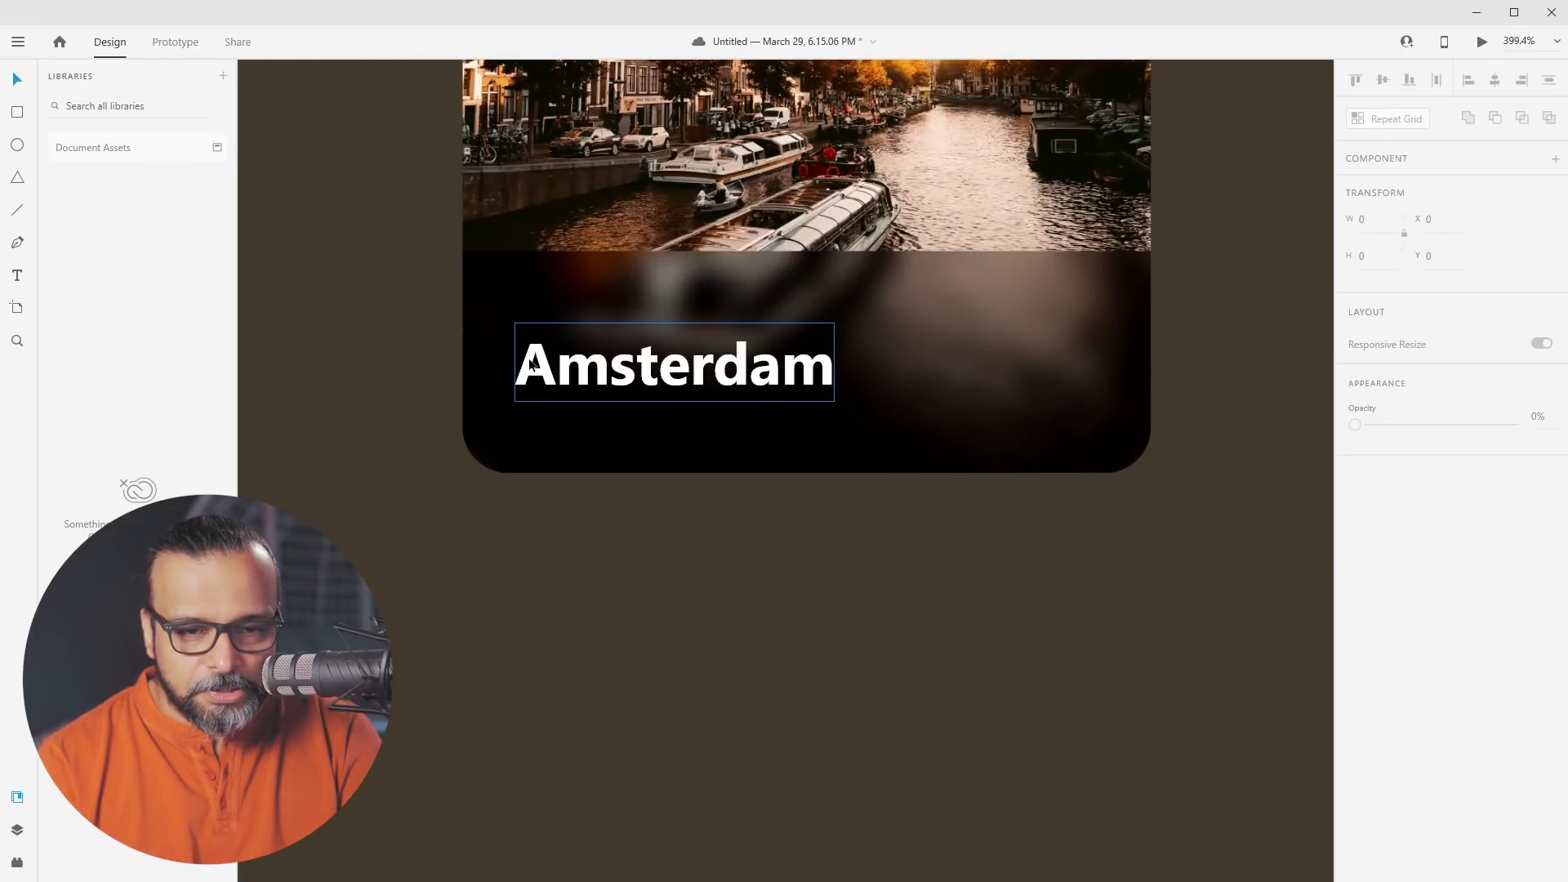
scroll(530, 364, "down", 5)
left_click_drag(794, 357, 641, 357)
left_click(482, 232)
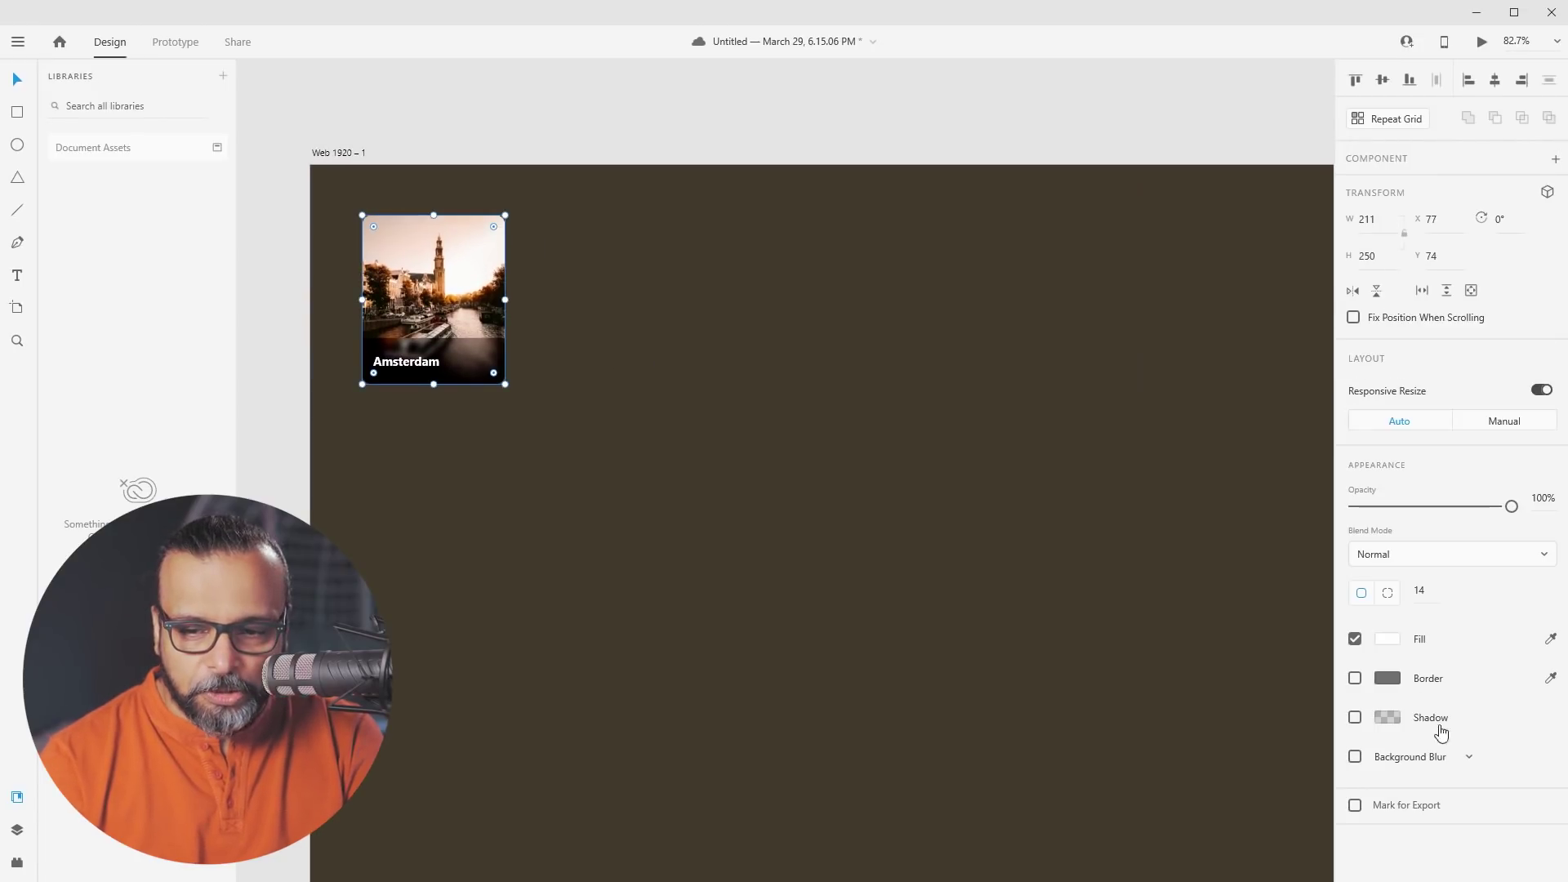
left_click(1356, 718)
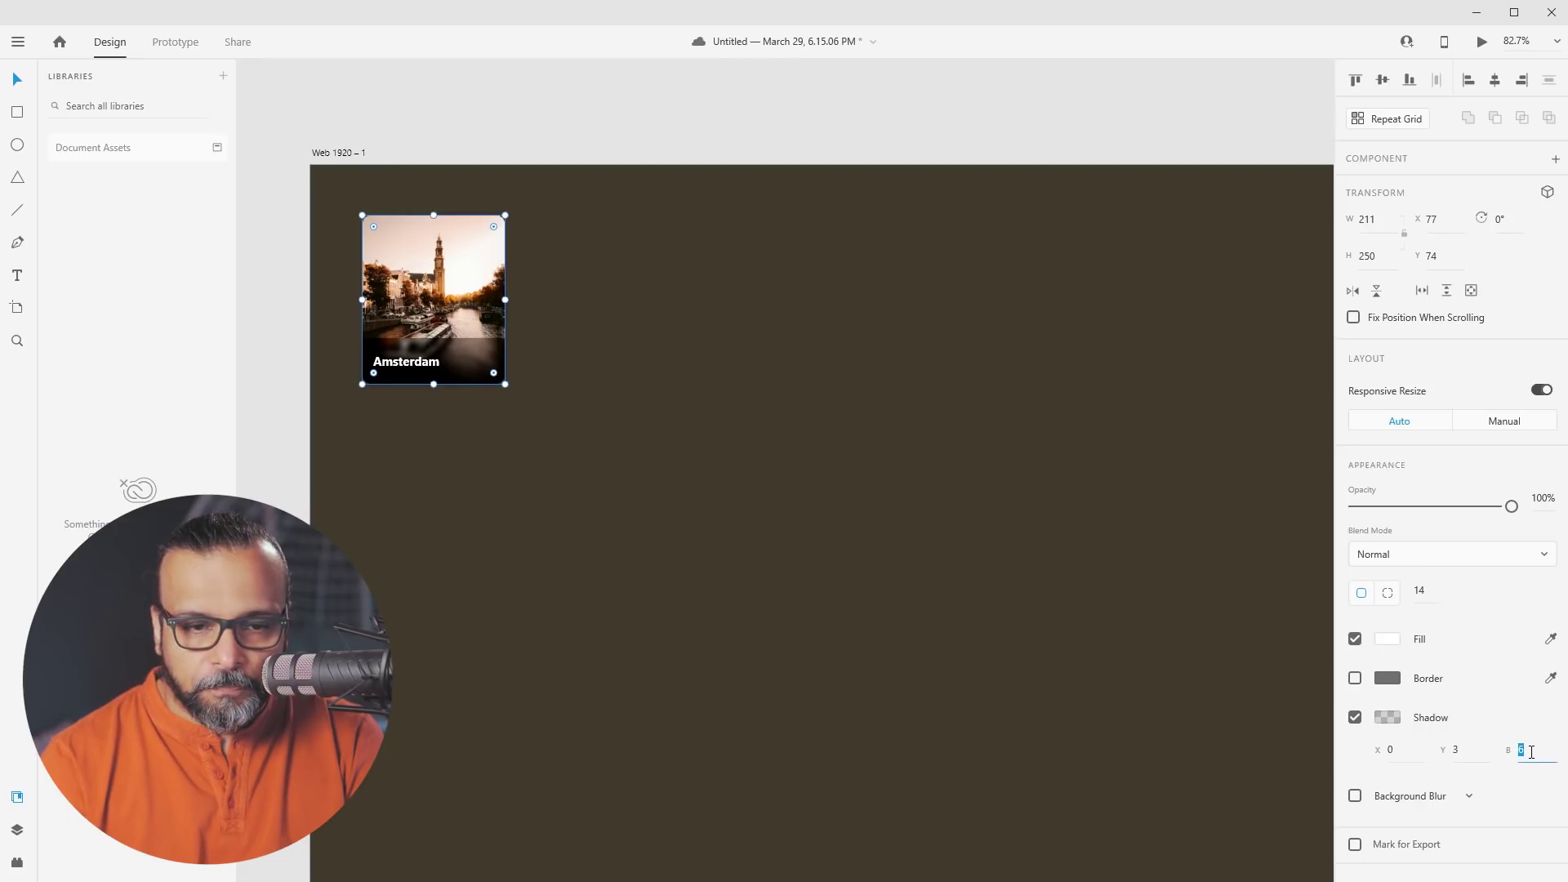
key("Up")
key("Up")
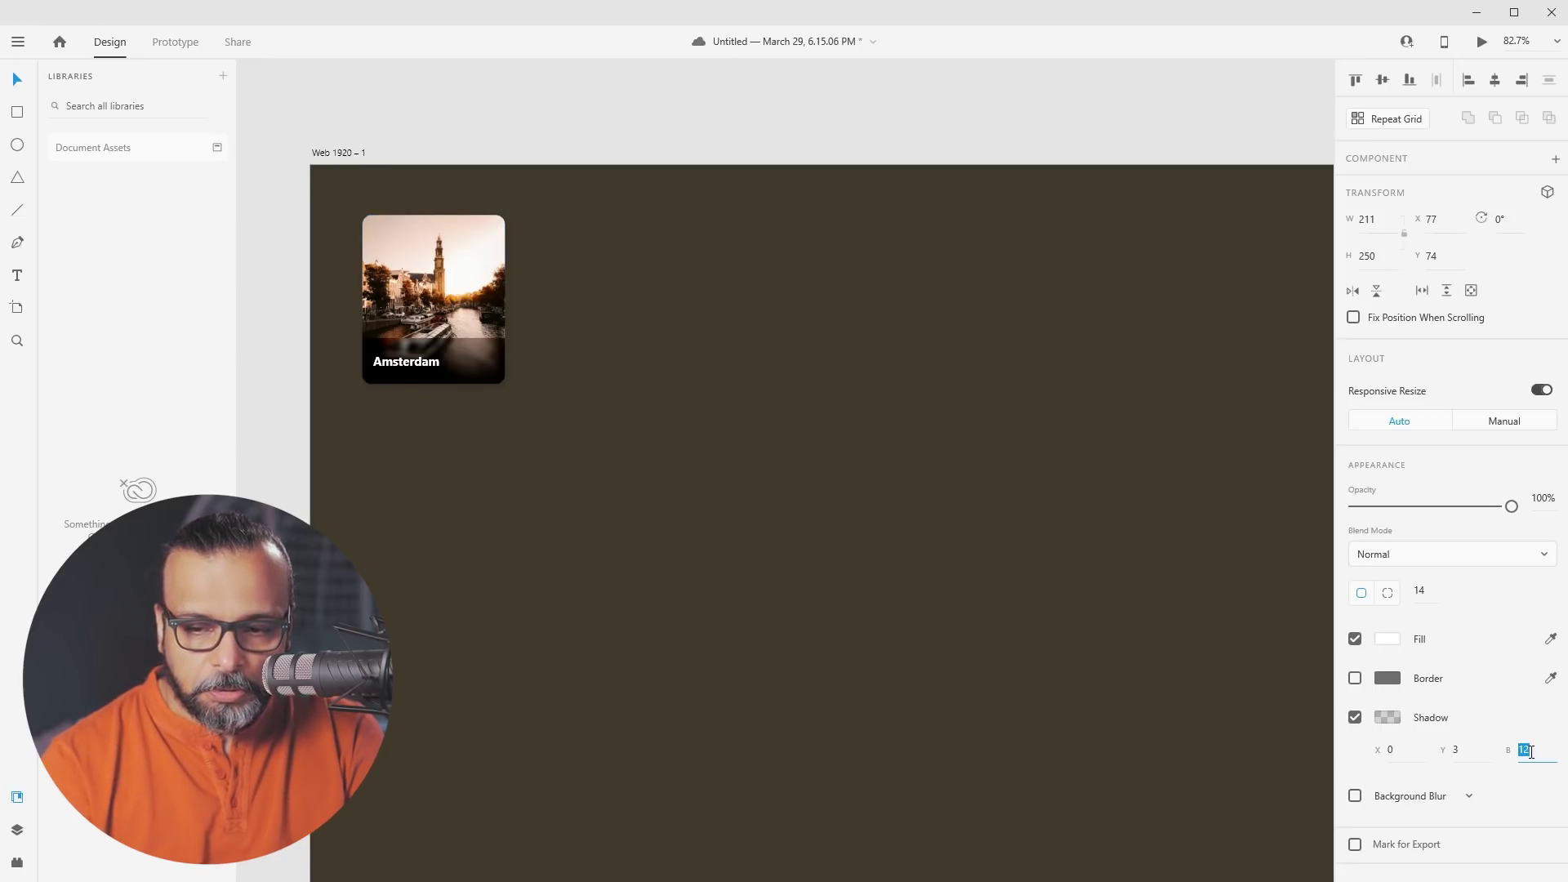
Set the photo shadow's vertical offset to 9 and deselect the card
left_click(1475, 750)
key("Up")
key("Up")
key("Up")
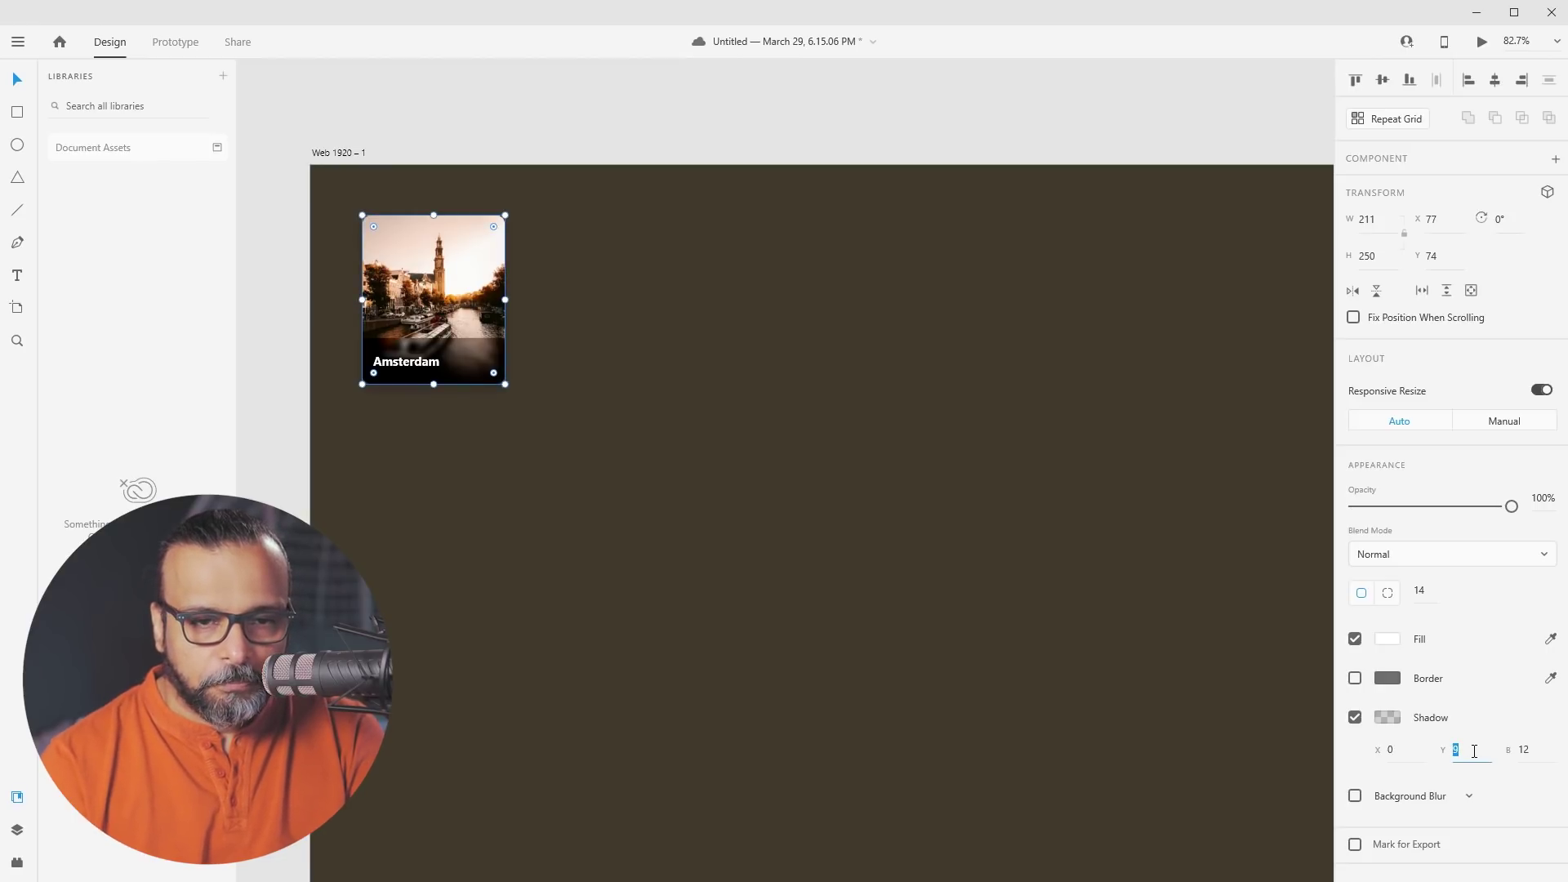
left_click(552, 314)
Show the artboard's layer list and select the amsterdam photo rectangle
scroll(400, 400, "up", 3)
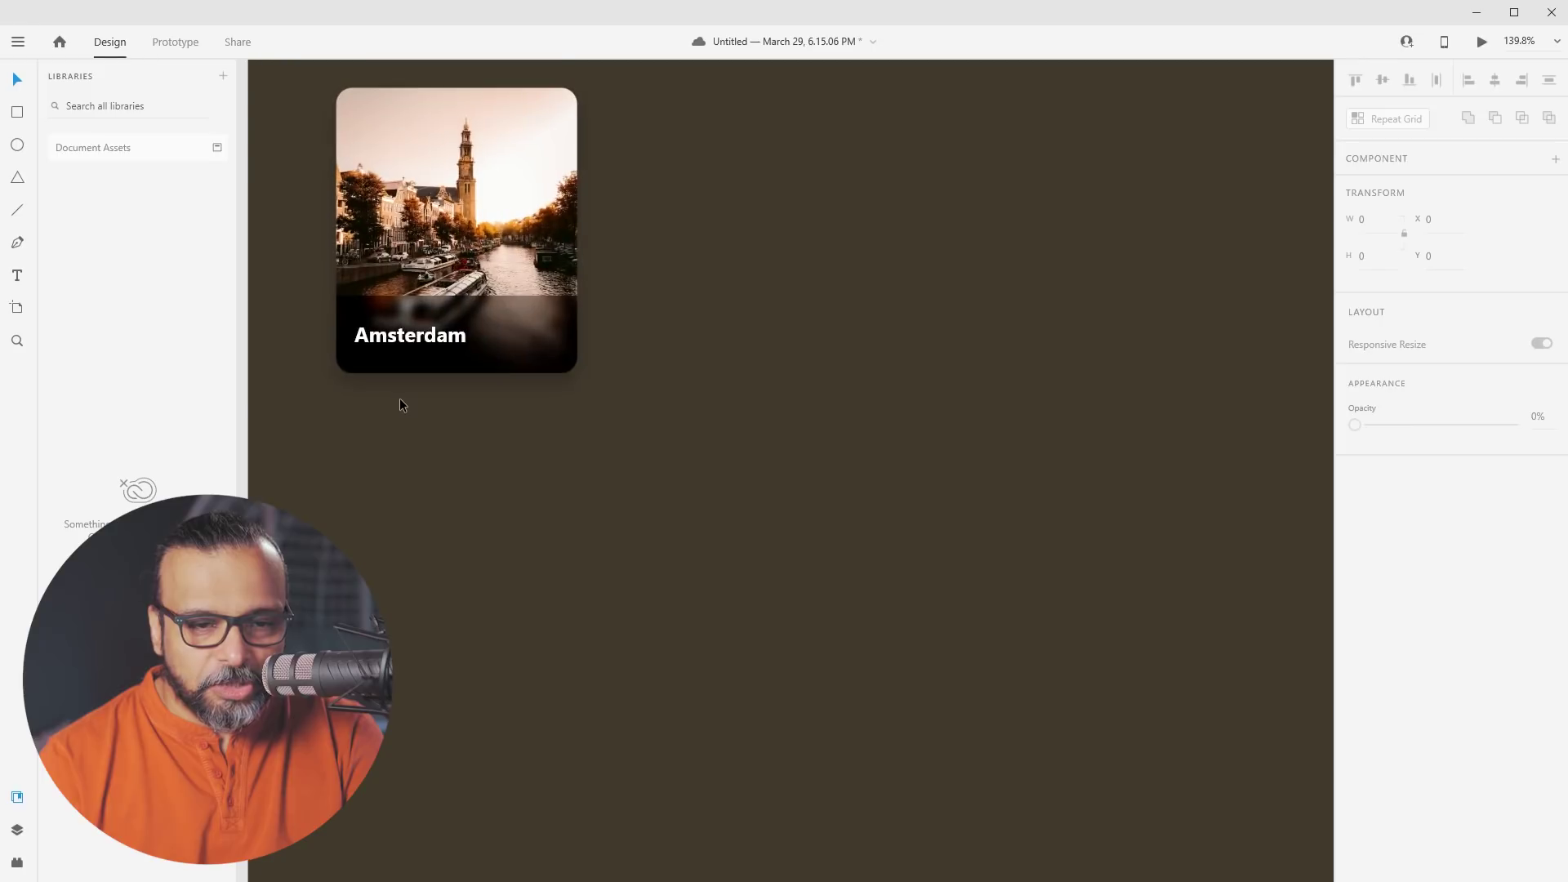
scroll(399, 398, "down", 5)
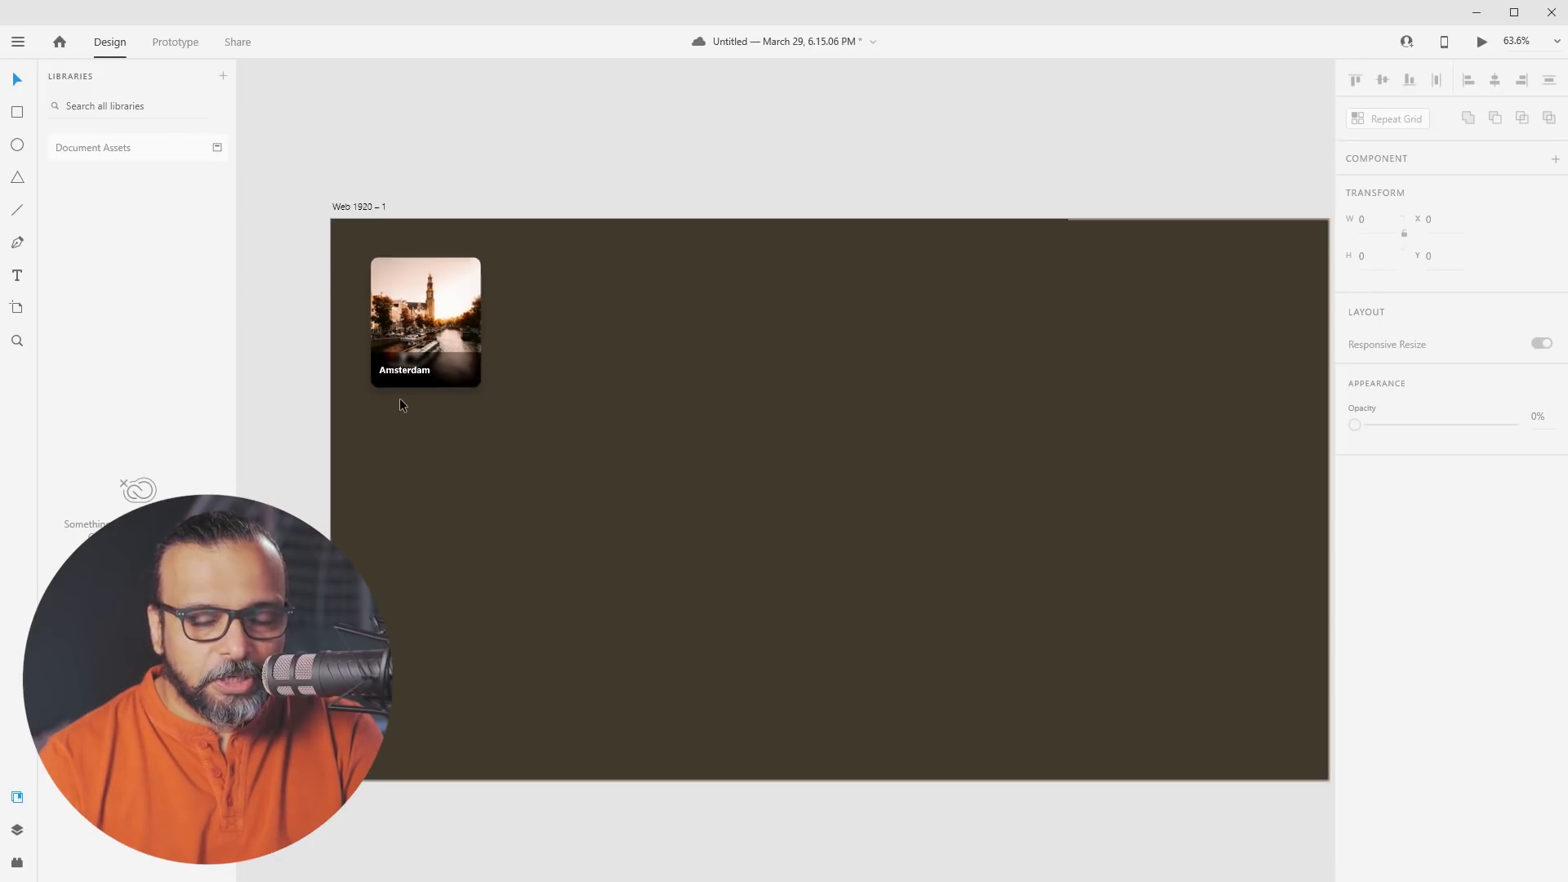
key("ctrl+y")
scroll(339, 414, "up", 6)
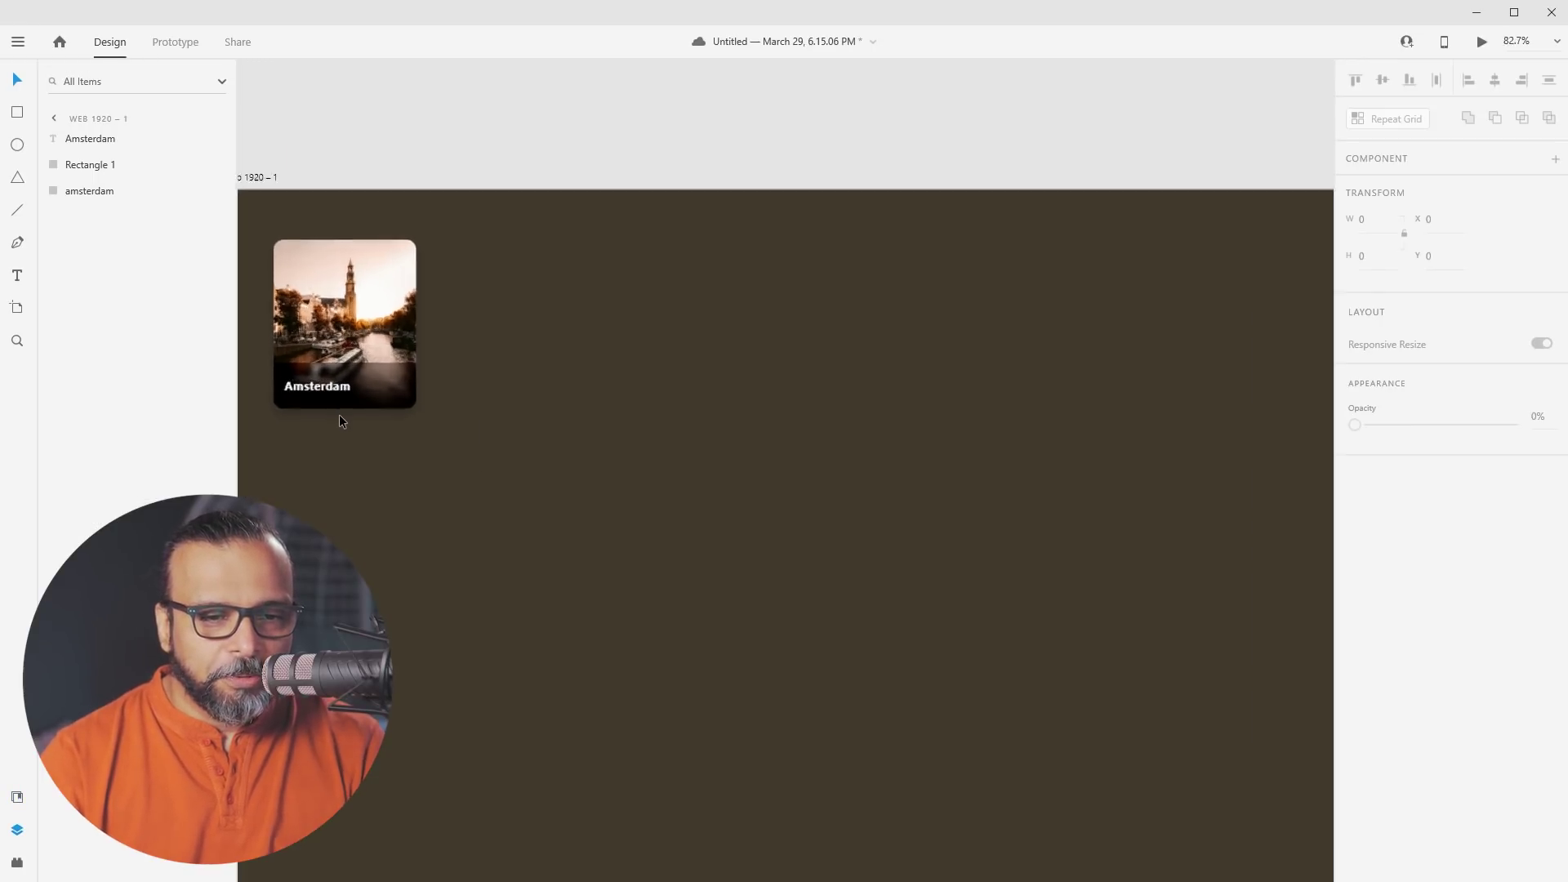
left_click_drag(585, 302, 766, 515)
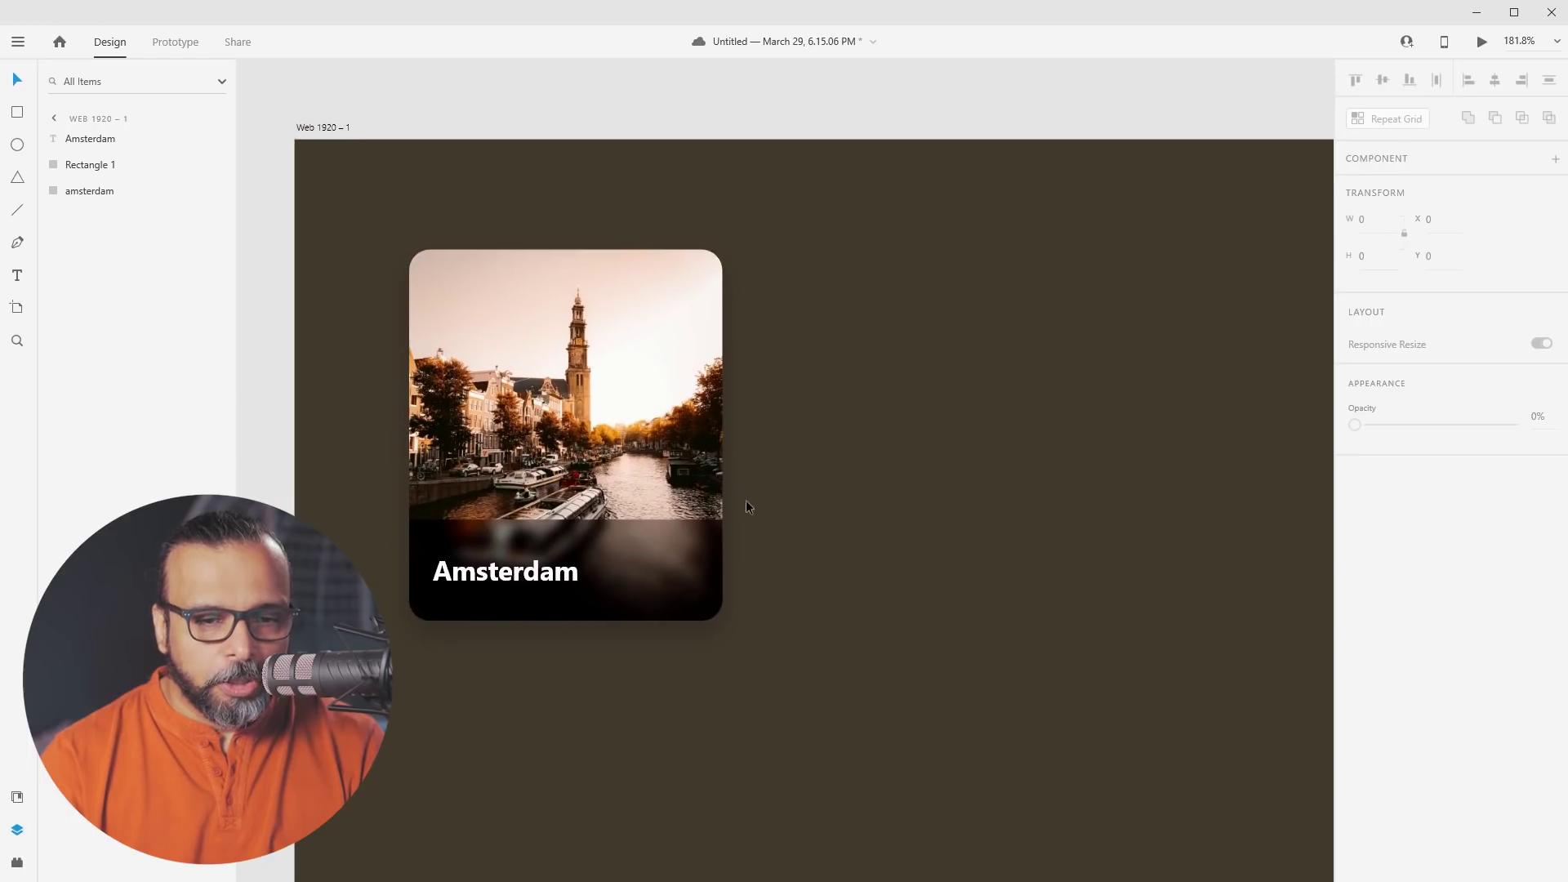
left_click(614, 388)
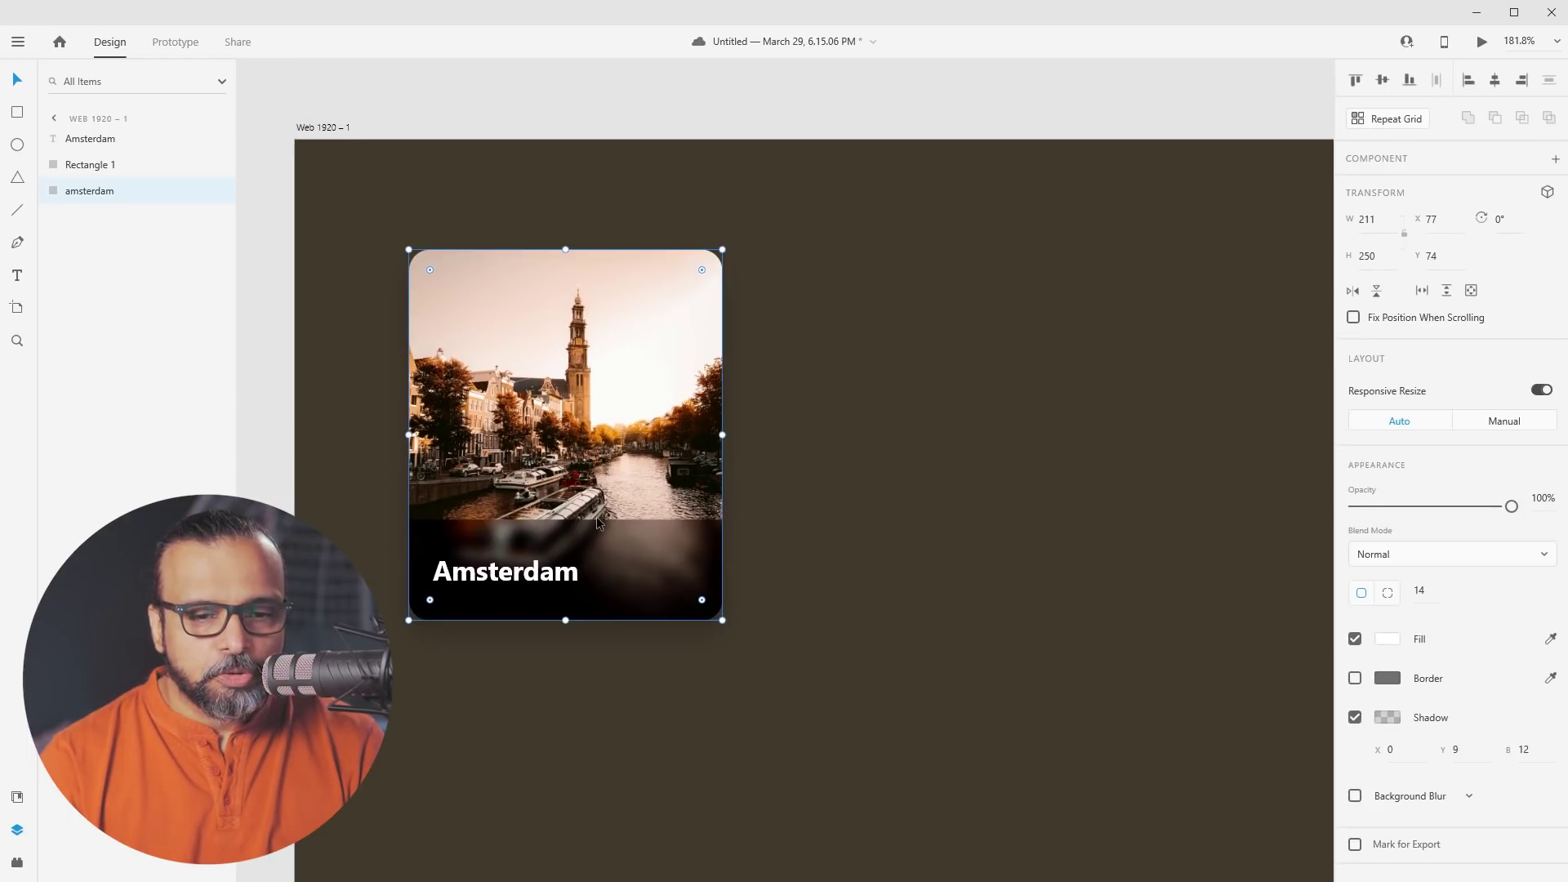
Select the card's photo, dark panel and Amsterdam title together and turn them into a repeat grid
left_click(605, 577)
left_click(840, 537)
left_click(531, 582)
left_click(753, 528)
left_click_drag(828, 215, 360, 676)
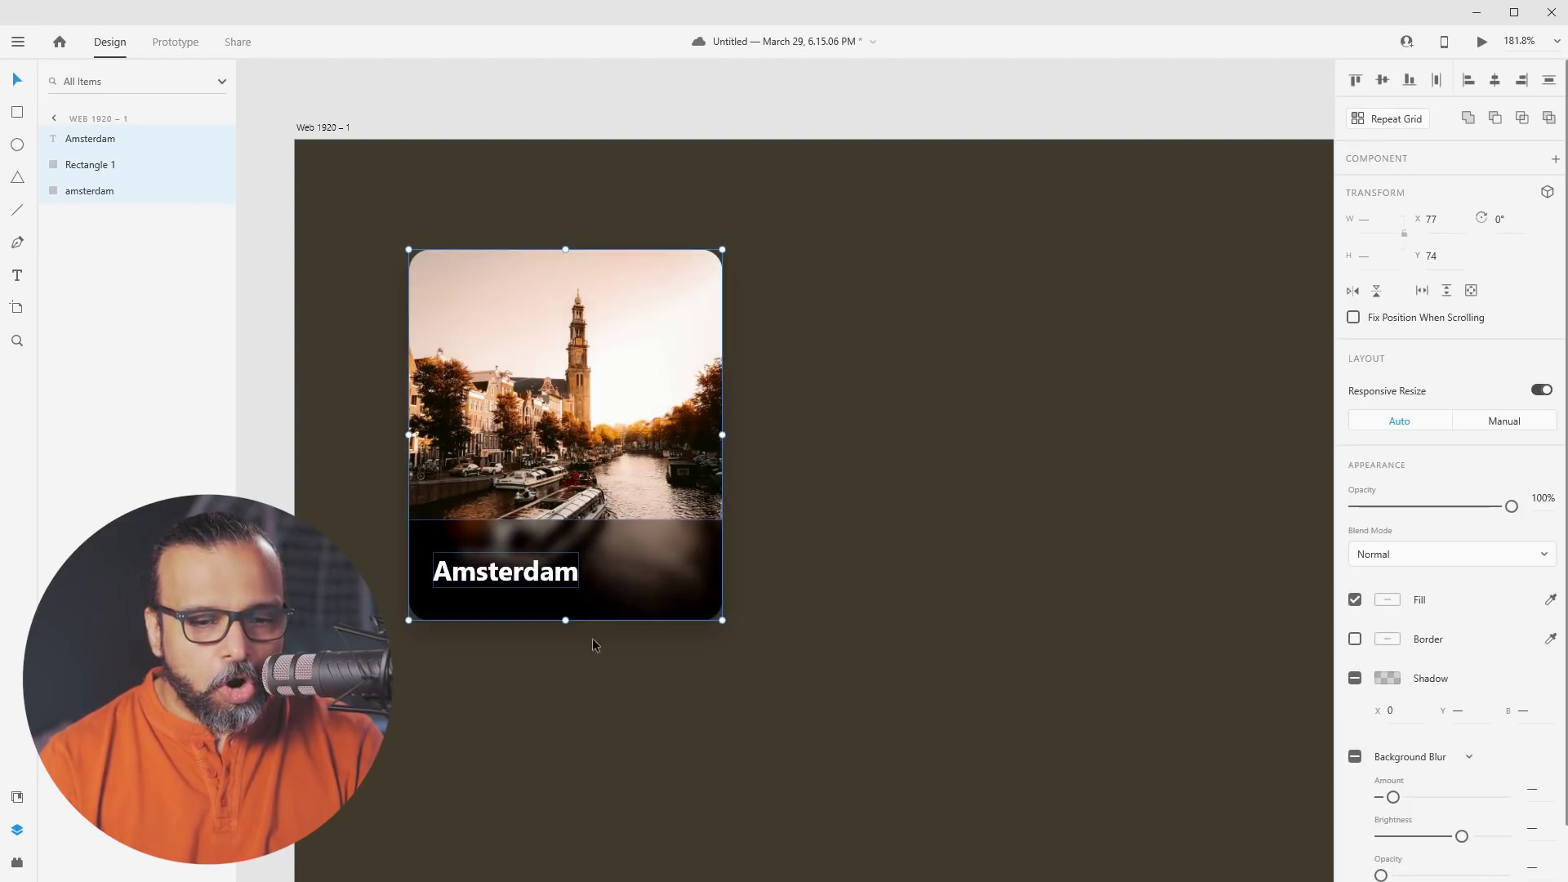
scroll(547, 408, "down", 5)
scroll(547, 408, "down", 1)
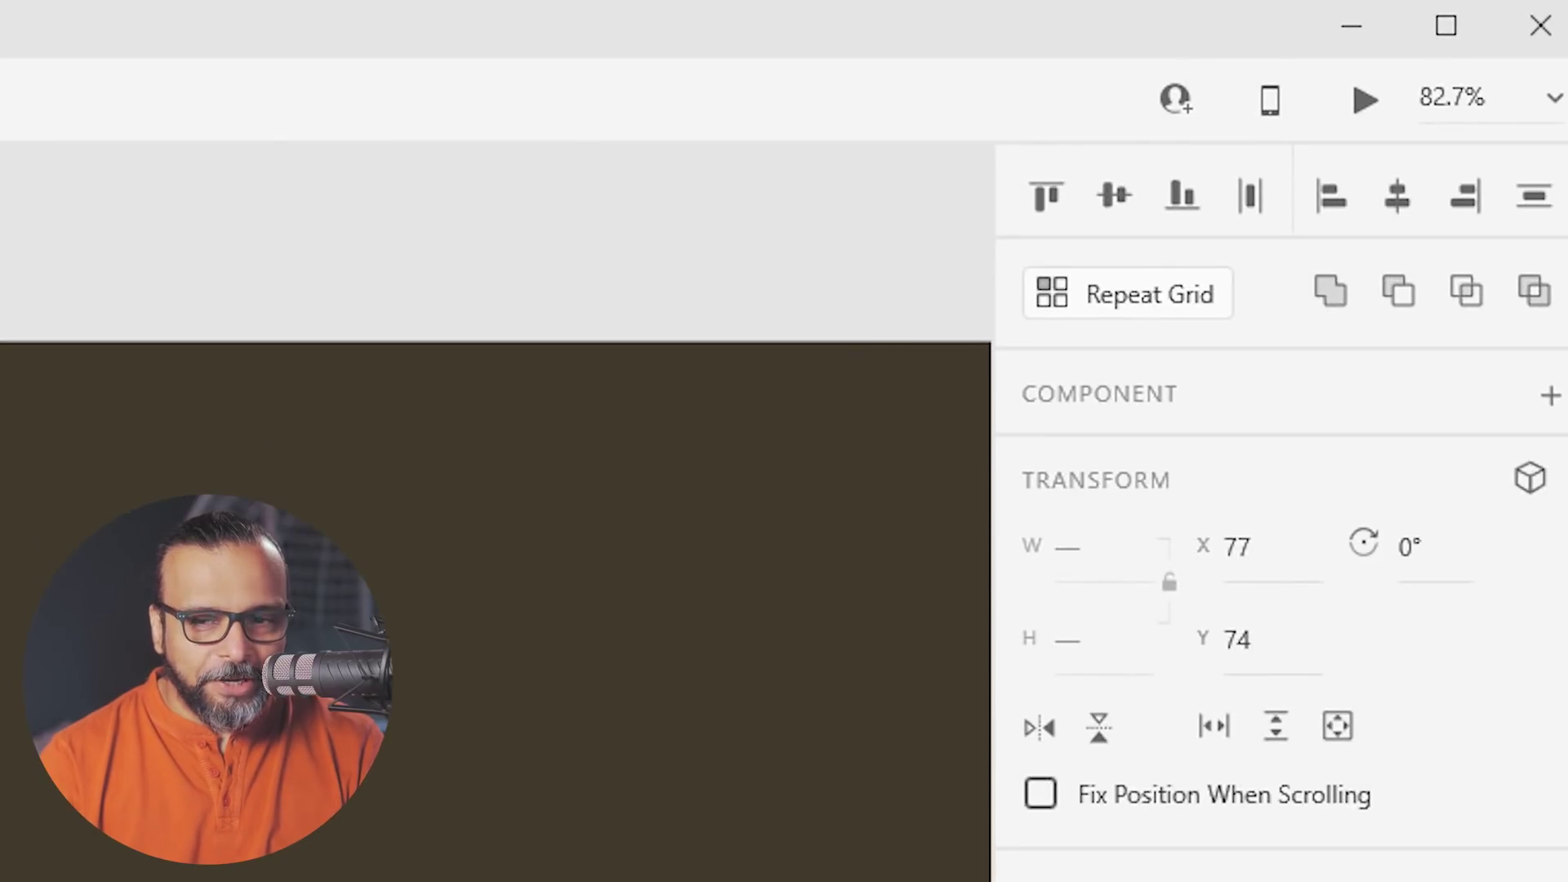
left_click(1128, 317)
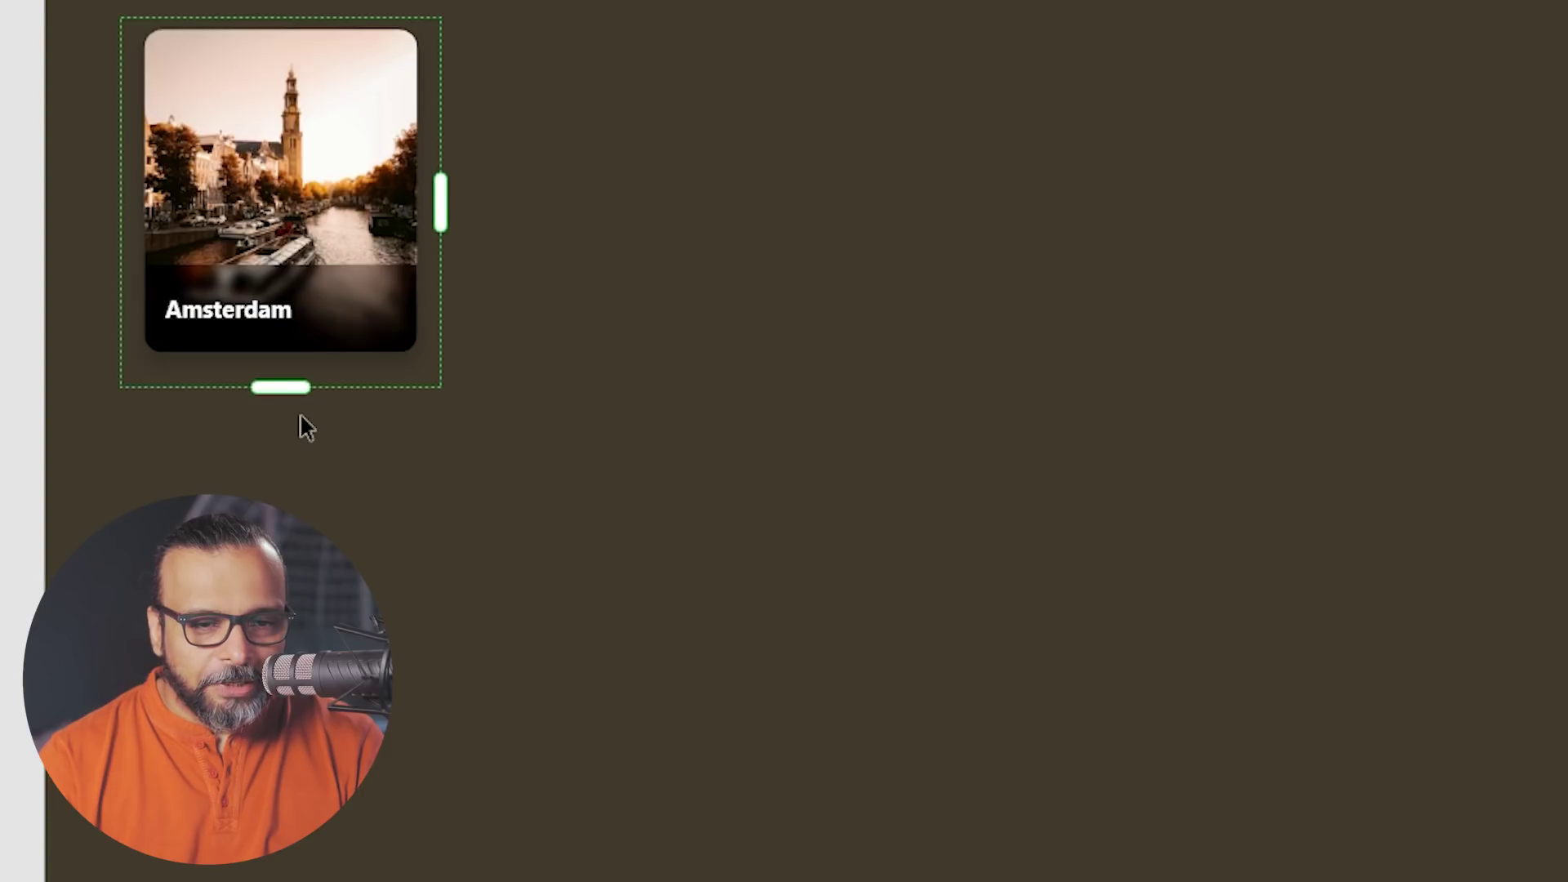
Extend the repeat grid horizontally across the artboard to a width of about 1771
left_click_drag(690, 326, 655, 382)
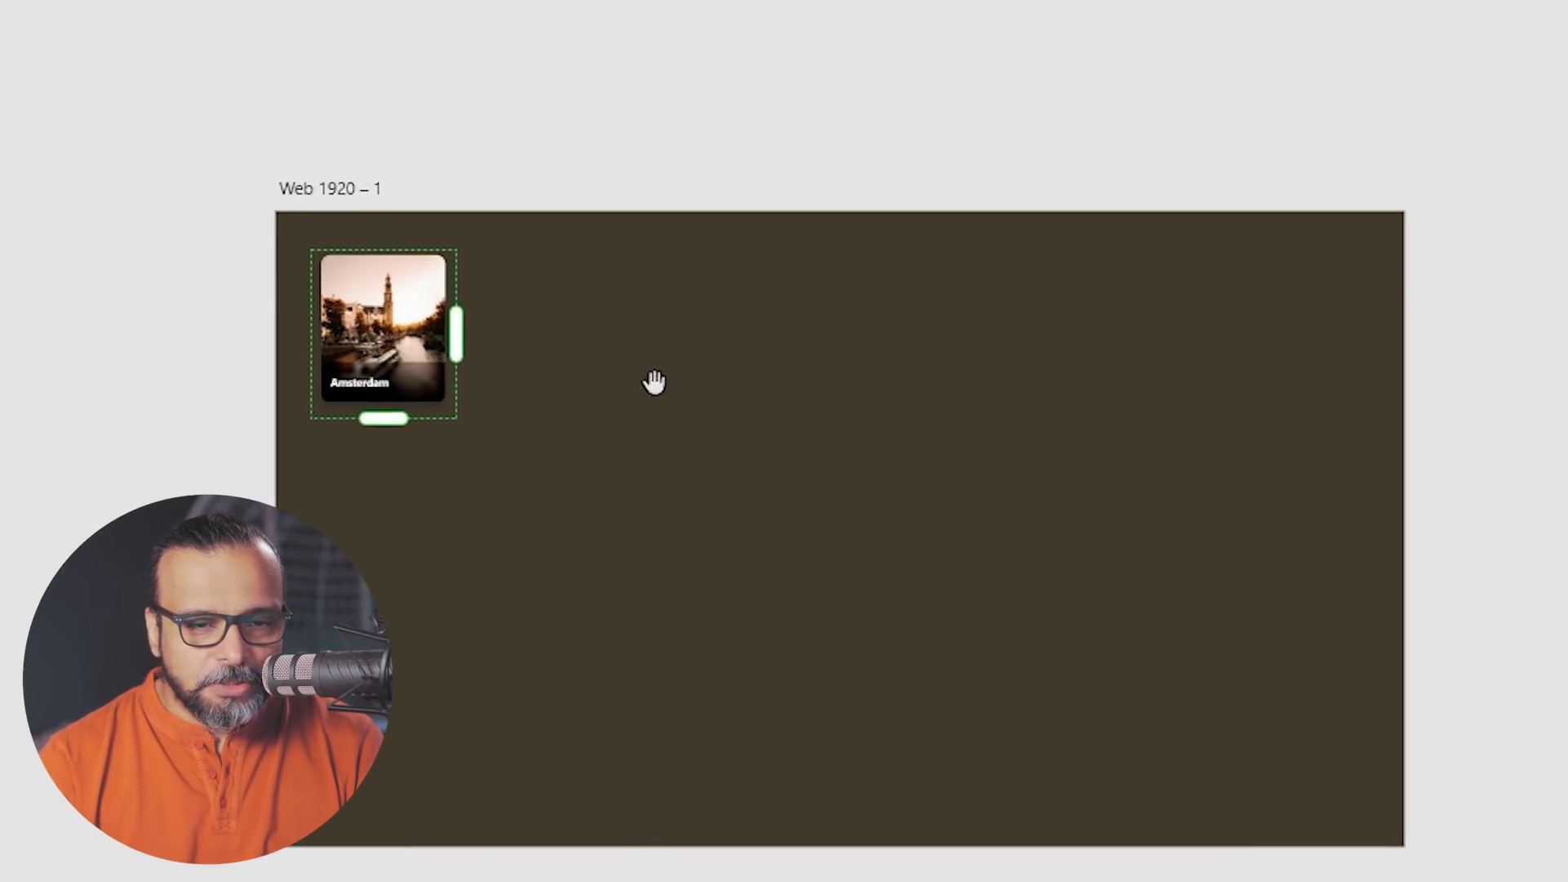
scroll(477, 360, "up", 3)
left_click_drag(439, 311, 1567, 286)
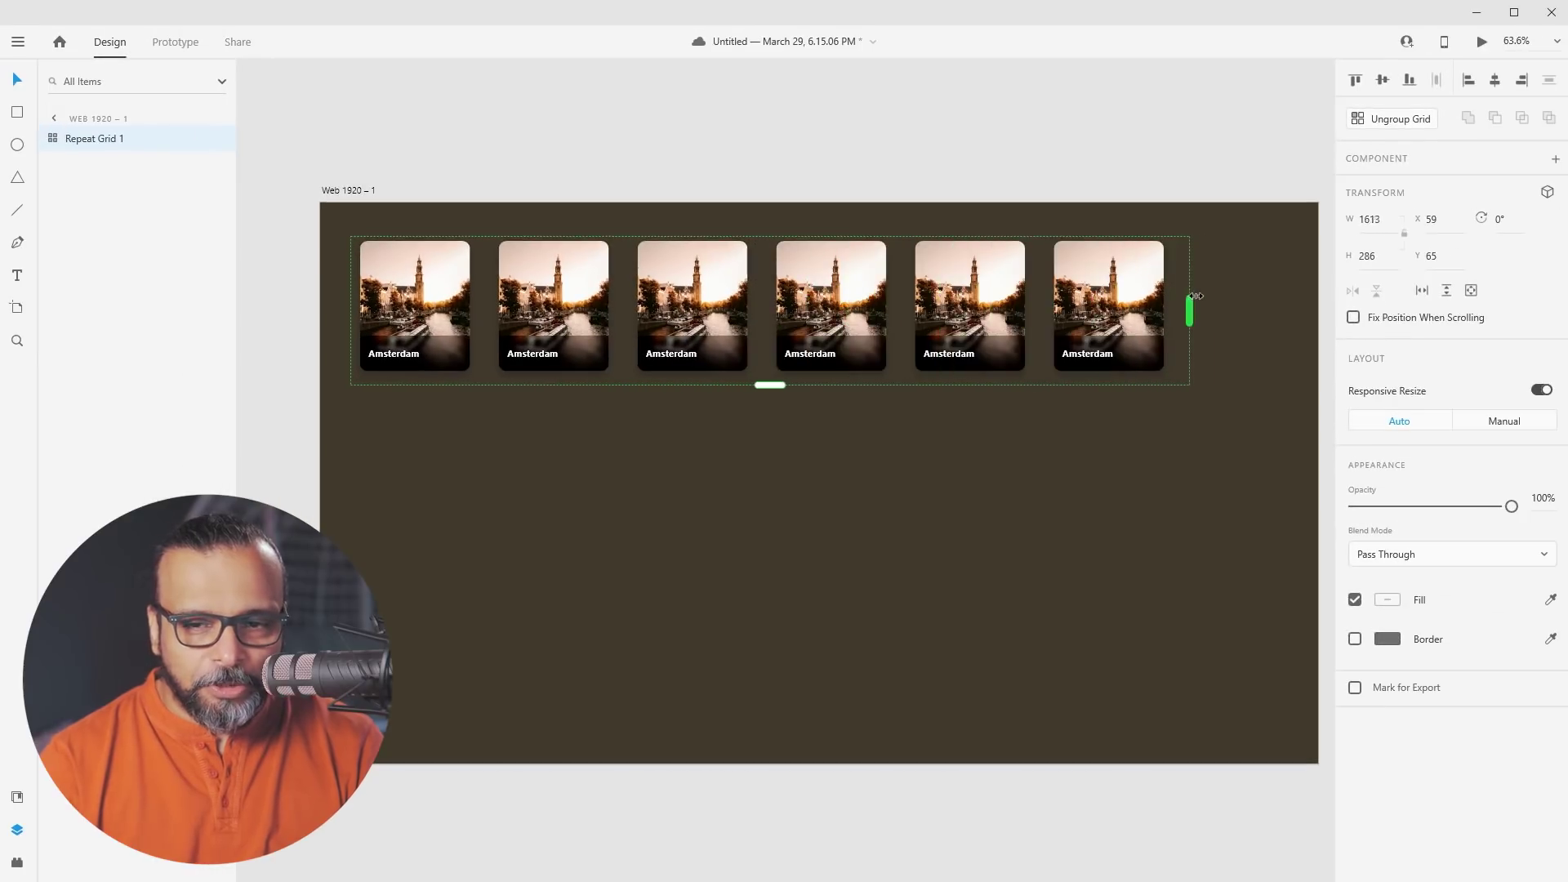
left_click_drag(1196, 296, 1272, 290)
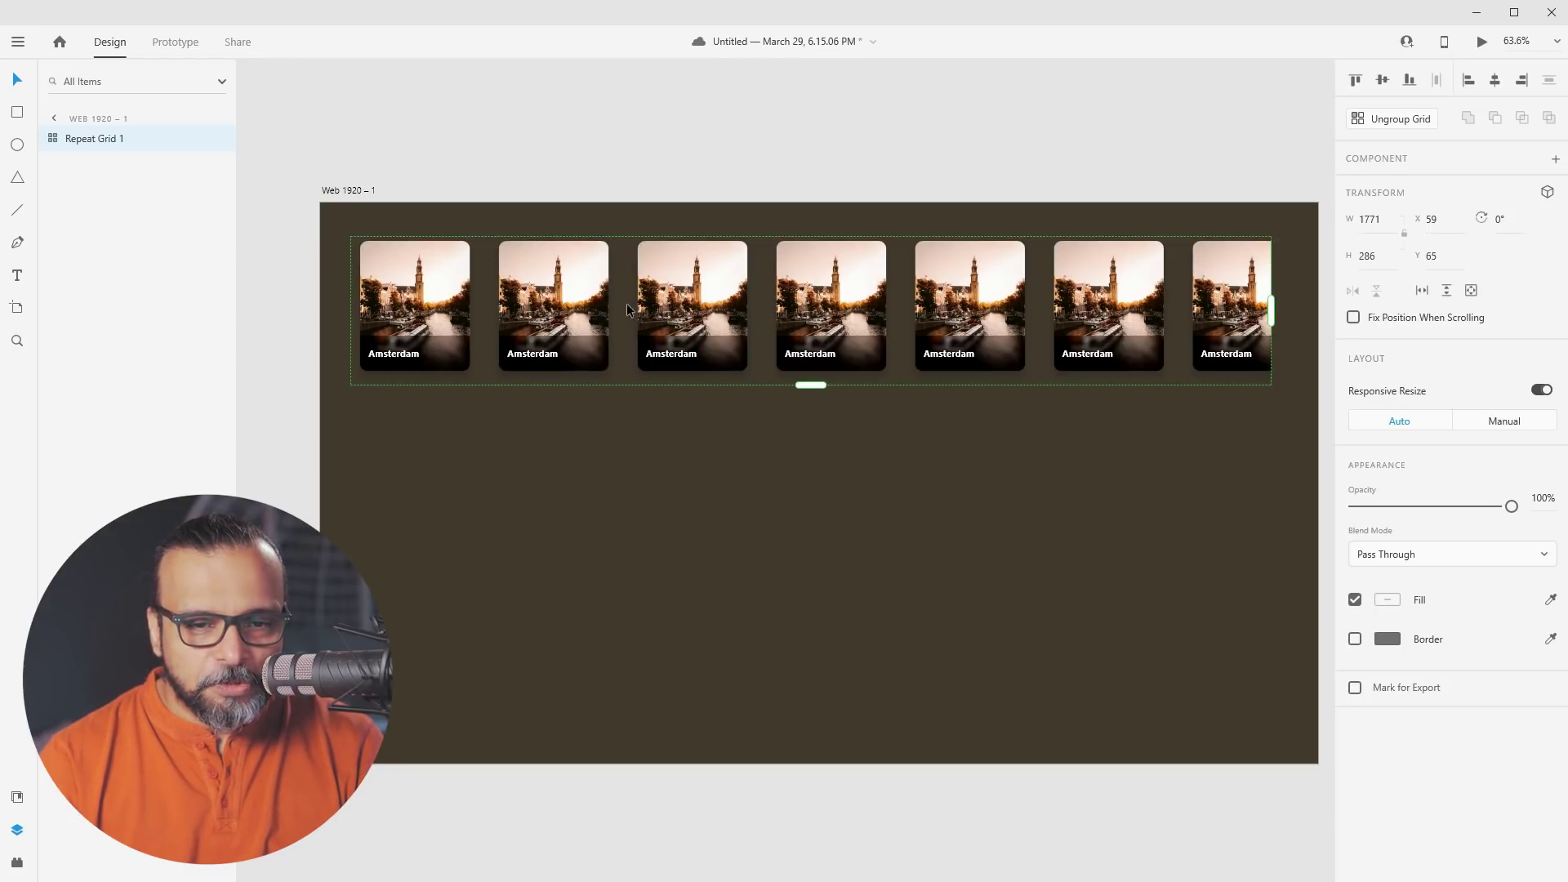
Widen the gap between the grid's columns and resize the grid to a width of about 1837, showing six full cards
mouse_move(625, 304)
left_click_drag(625, 304, 625, 304)
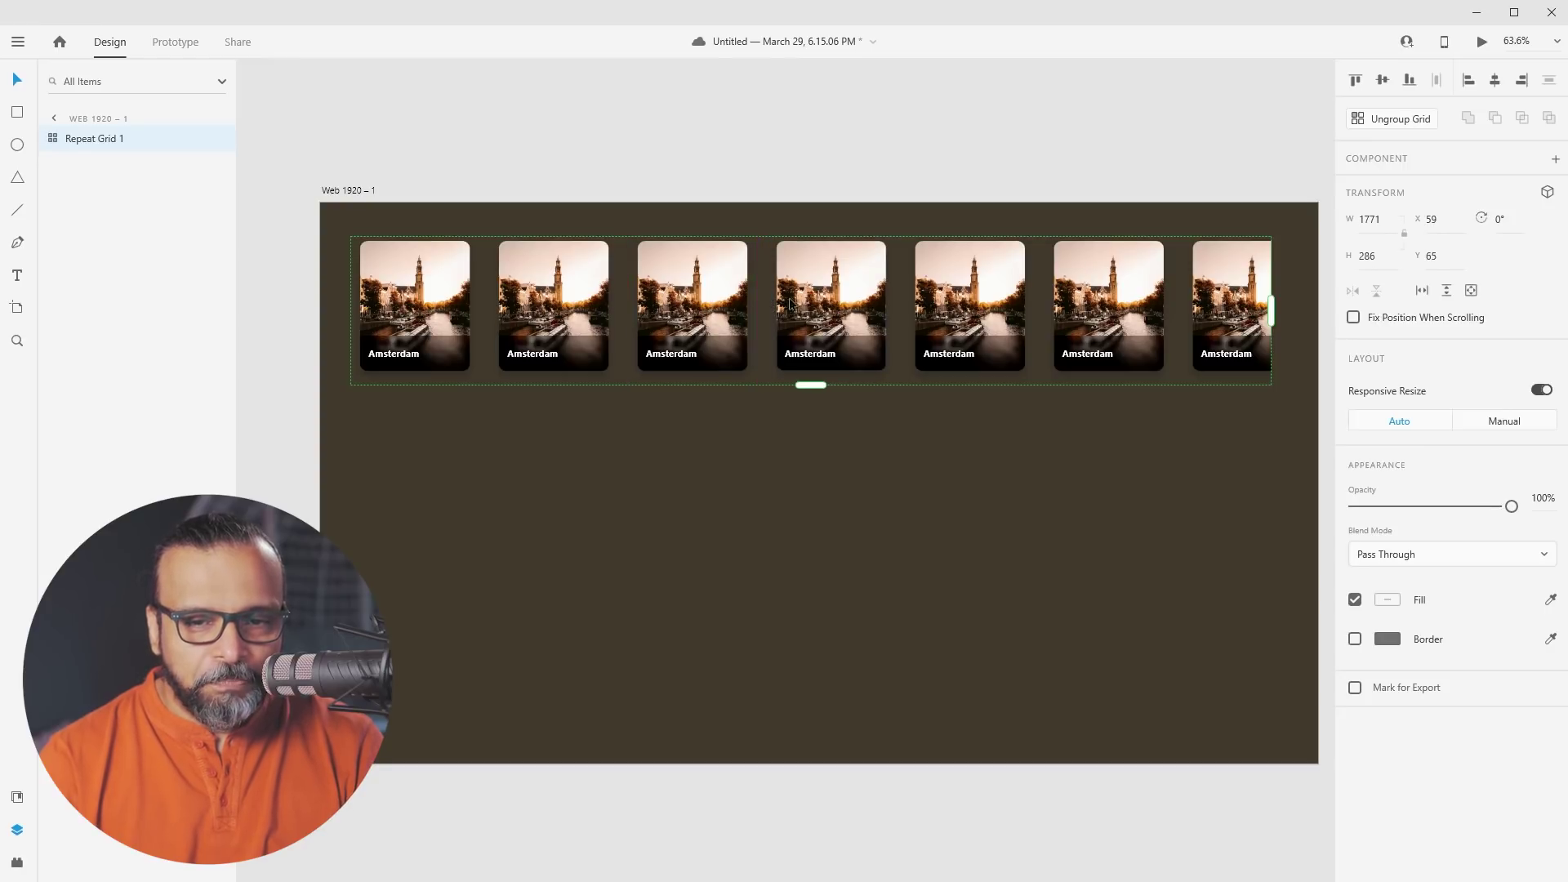
left_click_drag(904, 297, 993, 312)
scroll(1144, 327, "right", 3)
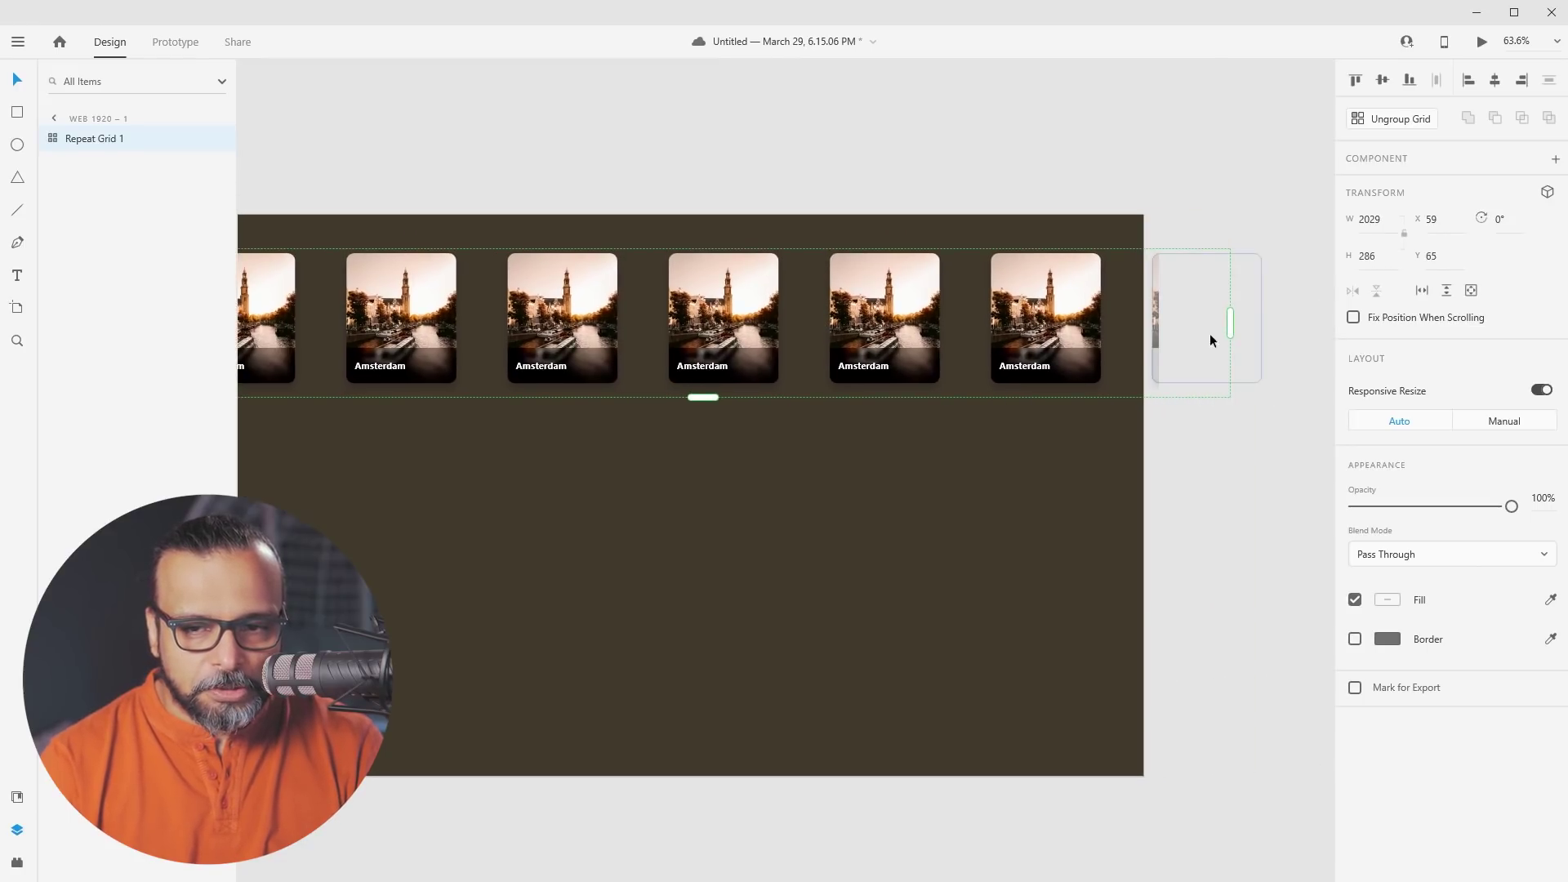
left_click_drag(1234, 327, 1131, 333)
Extend the grid down to three rows, widen the row gap to a grid height of about 977, and deselect it
left_click_drag(649, 398, 658, 716)
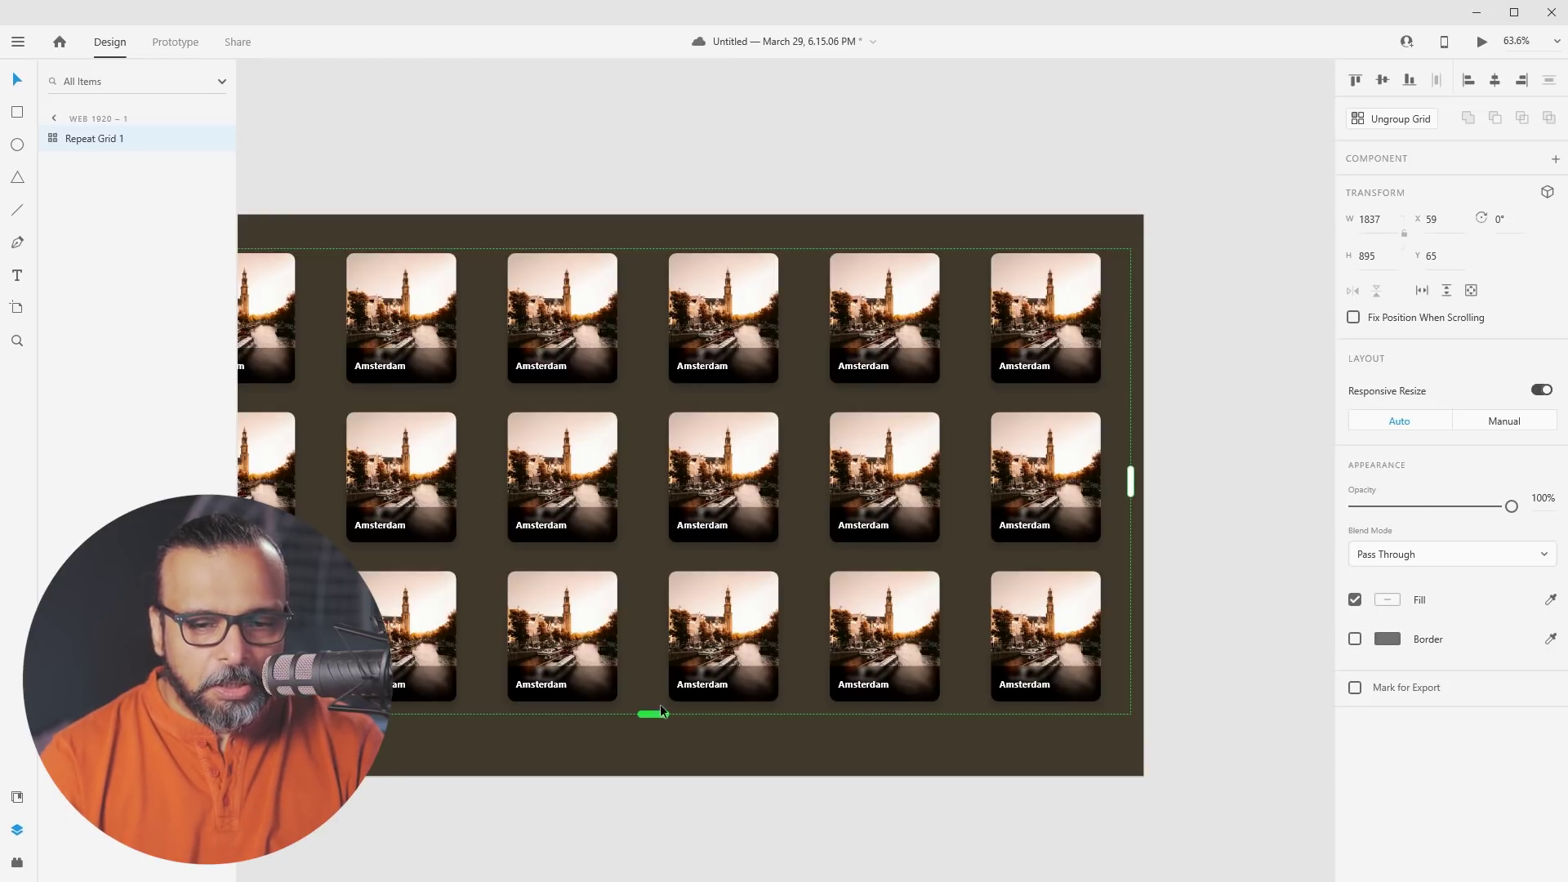
left_click_drag(710, 560, 717, 600)
left_click(1214, 539)
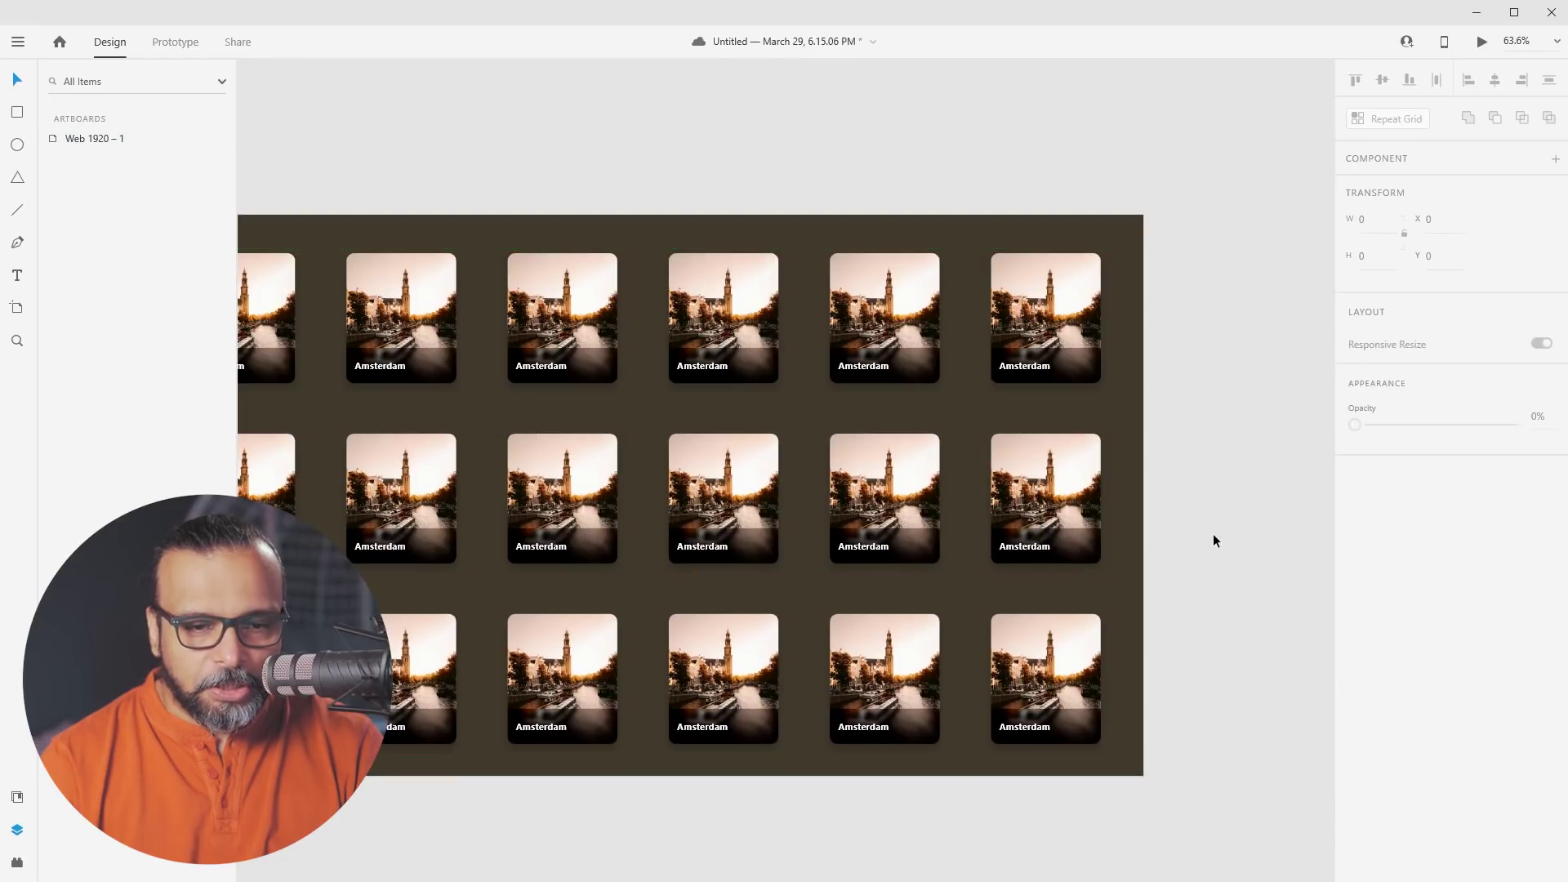
left_click_drag(678, 547, 814, 530)
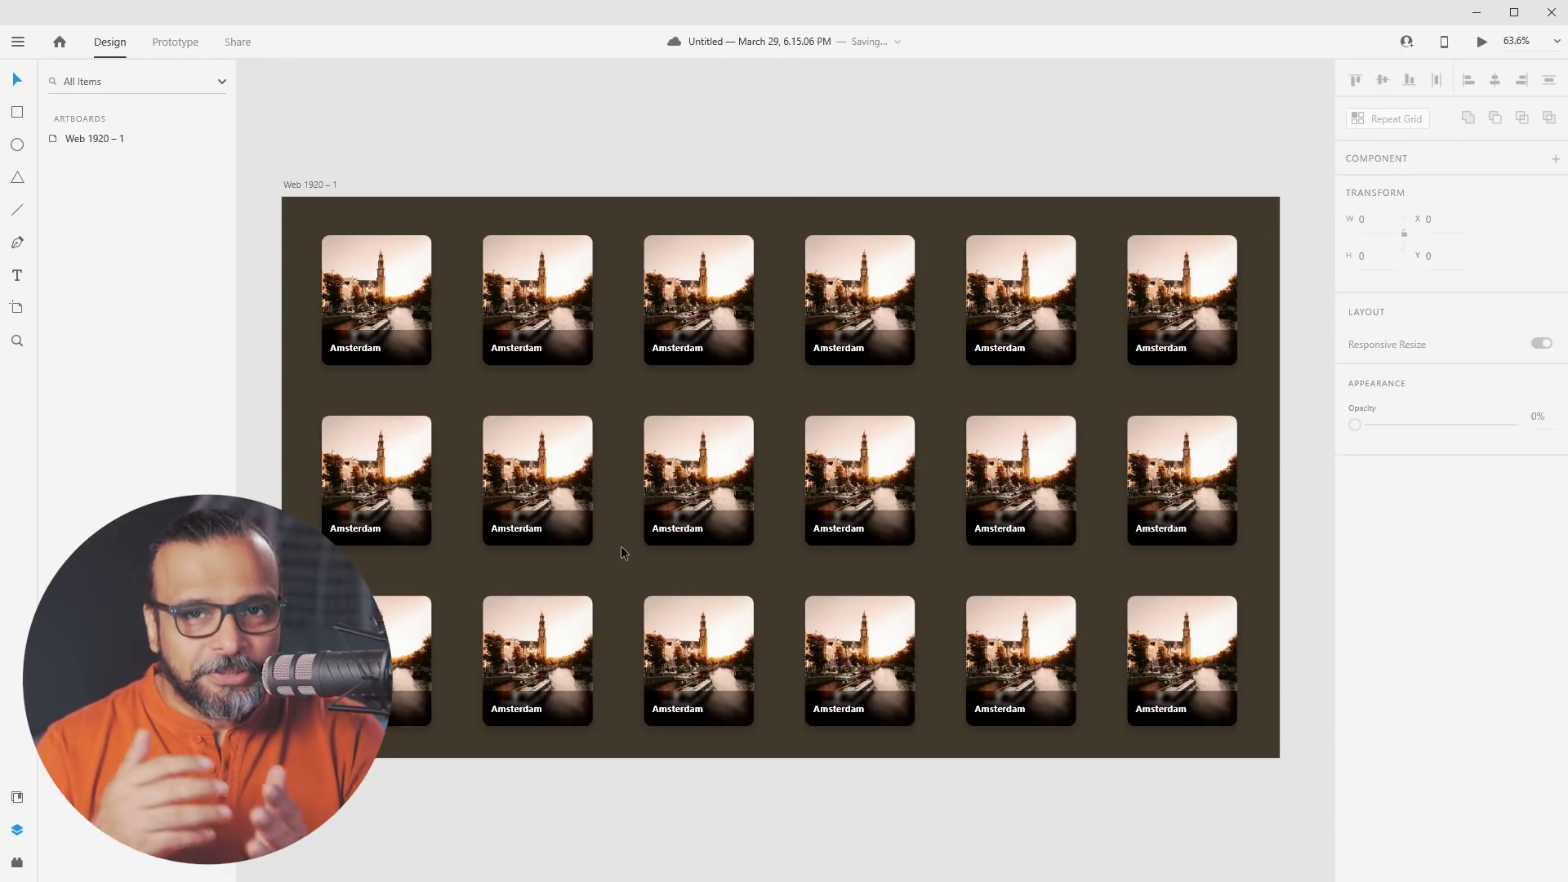
Switch to the cities folder in File Explorer, select all six city images and move the window clear of the first card row
key("alt+Tab")
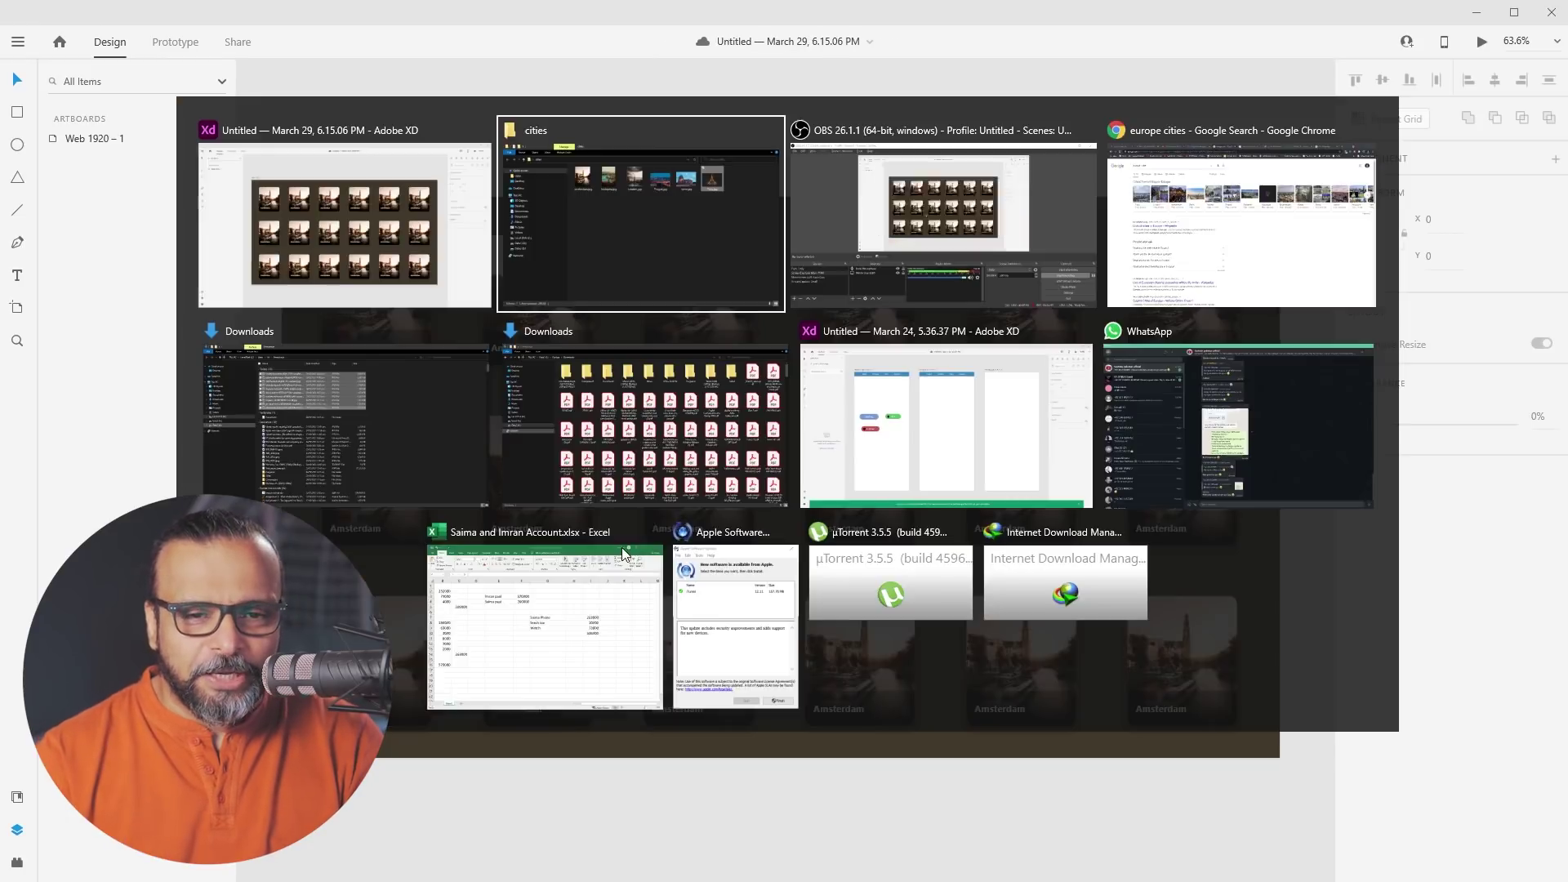
left_click(629, 209)
left_click_drag(900, 286, 863, 337)
left_click(1007, 542)
left_click(659, 449)
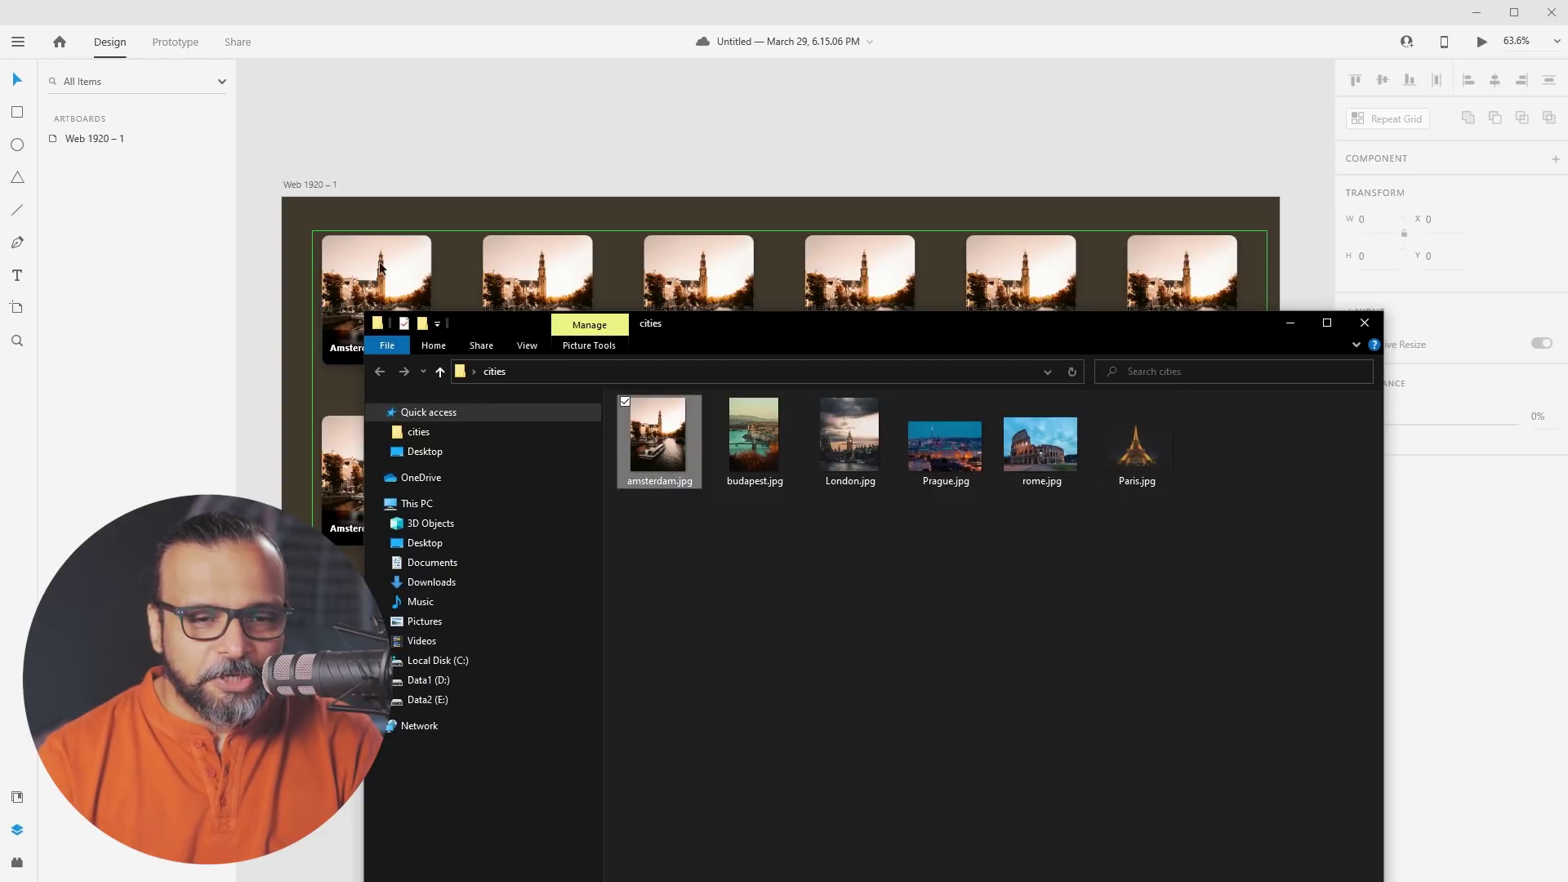
left_click(750, 439)
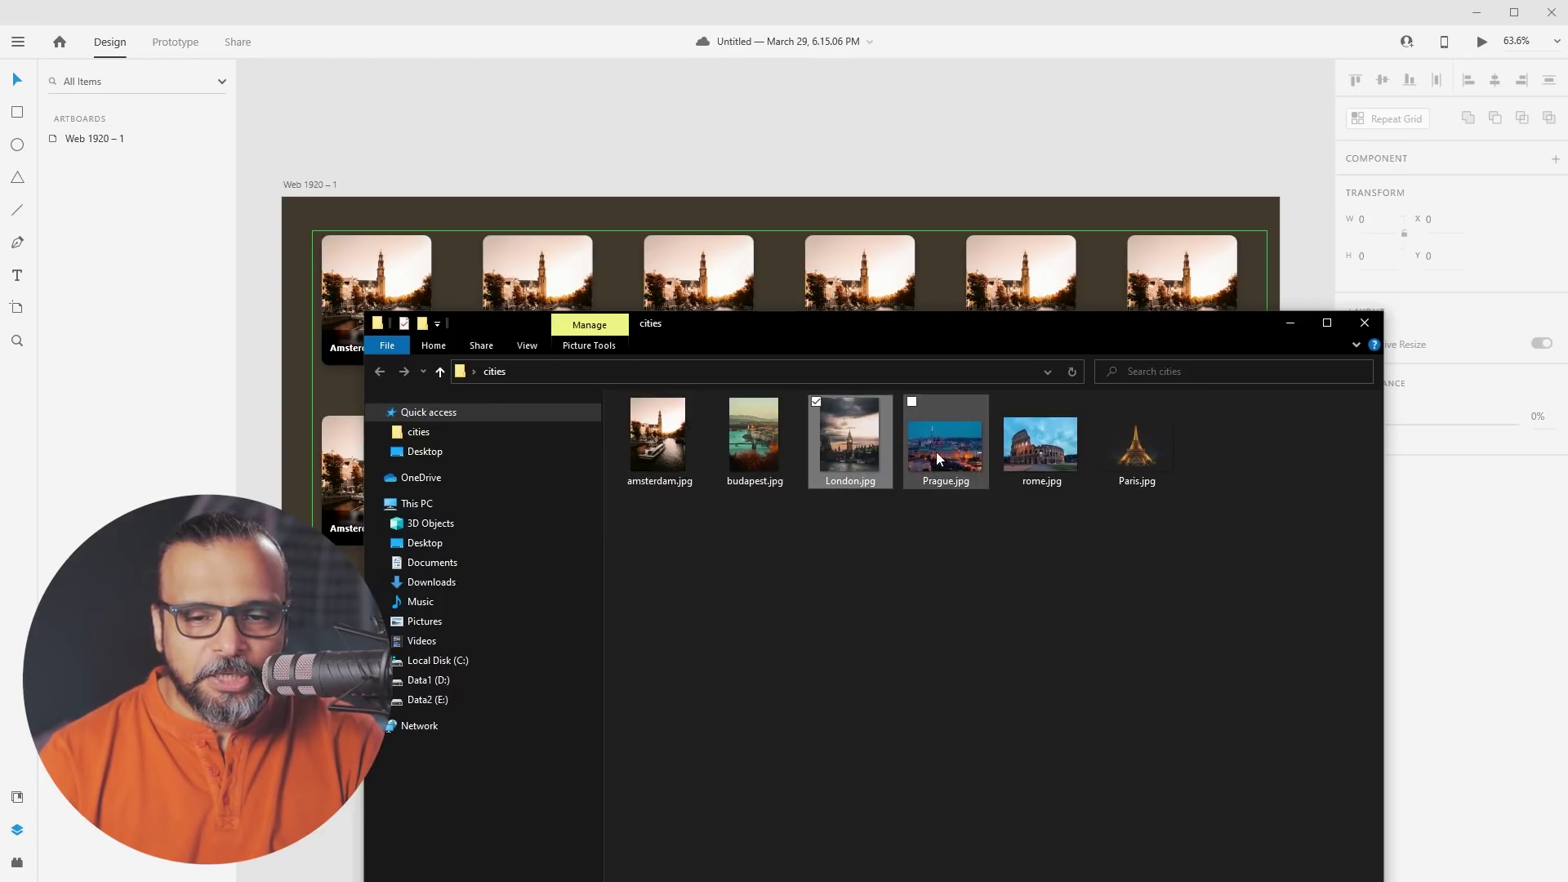
left_click(1134, 449)
left_click_drag(1242, 534, 660, 386)
left_click_drag(683, 330, 682, 548)
left_click(729, 316)
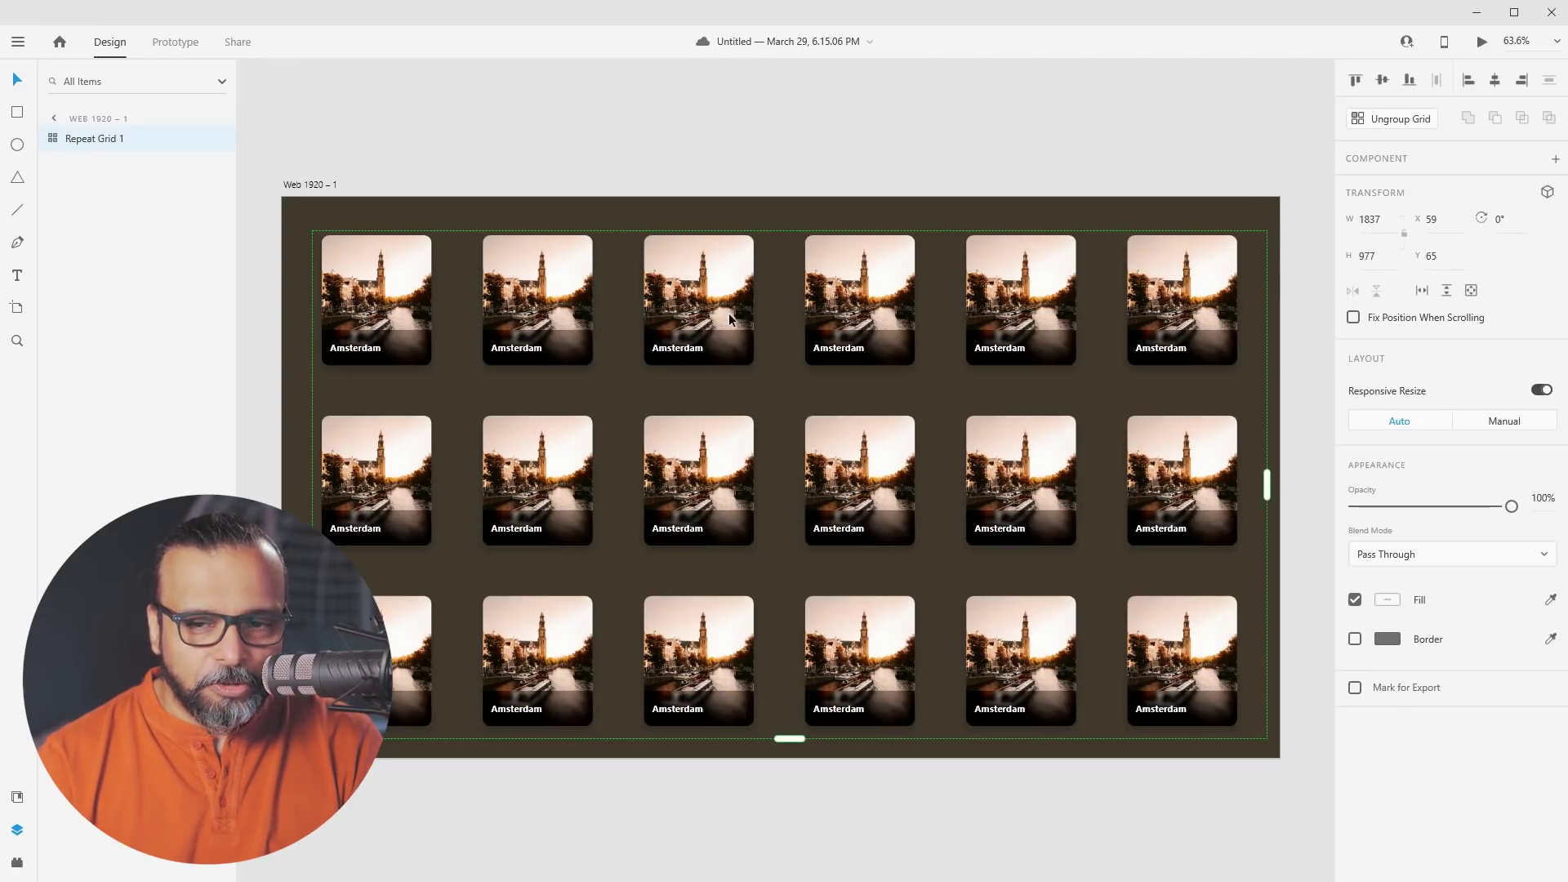
Drop the six selected city images onto the first card's photo to fill the grid, and minimise the folder window
key("alt+Tab")
left_click_drag(663, 666, 390, 300)
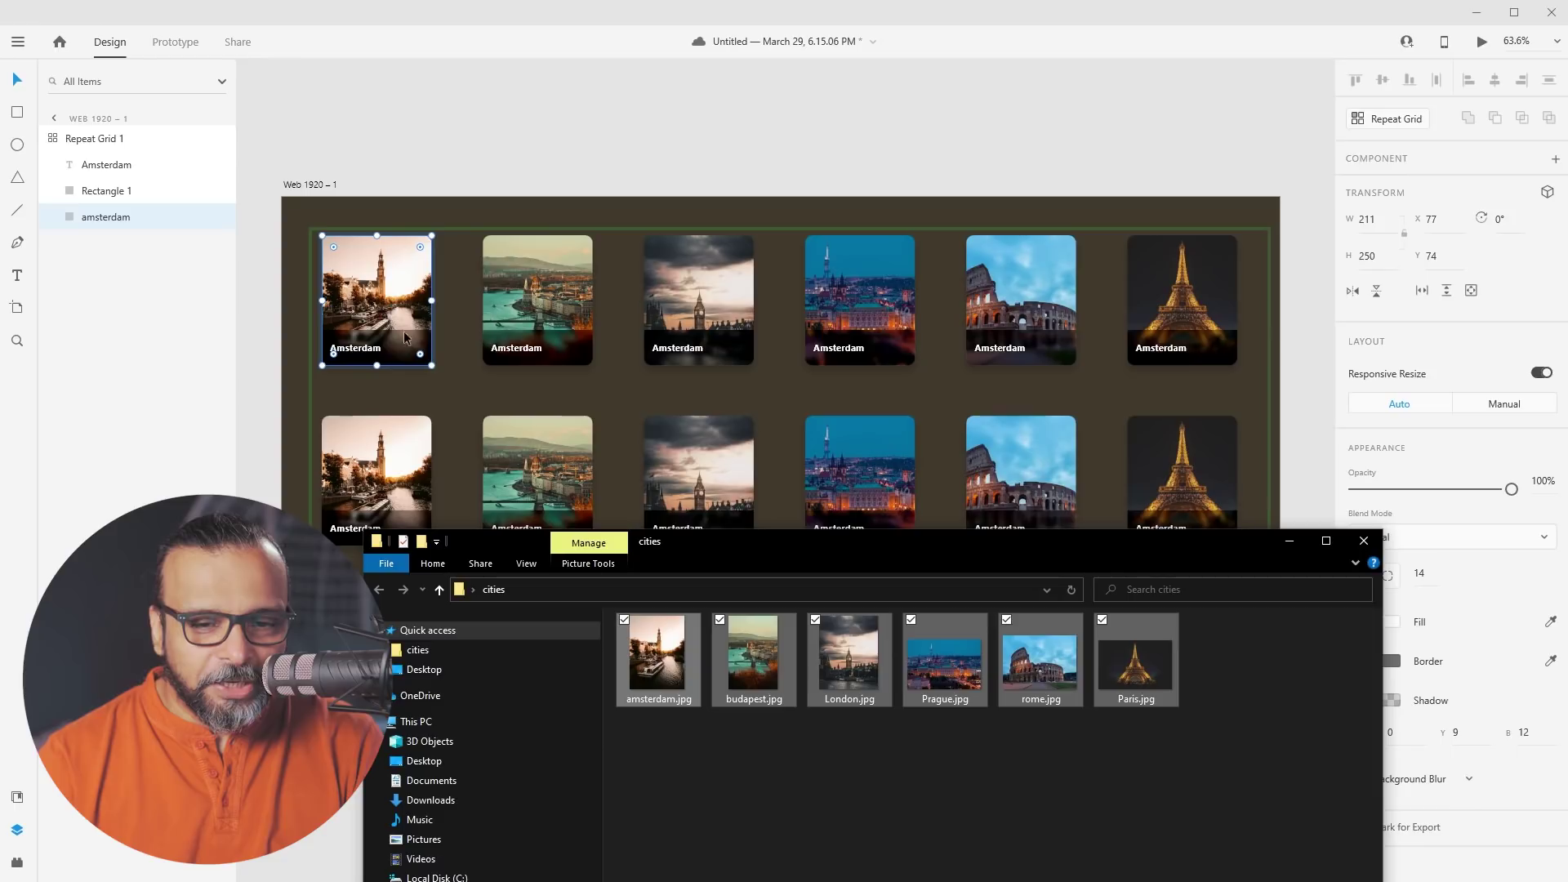
left_click(1289, 545)
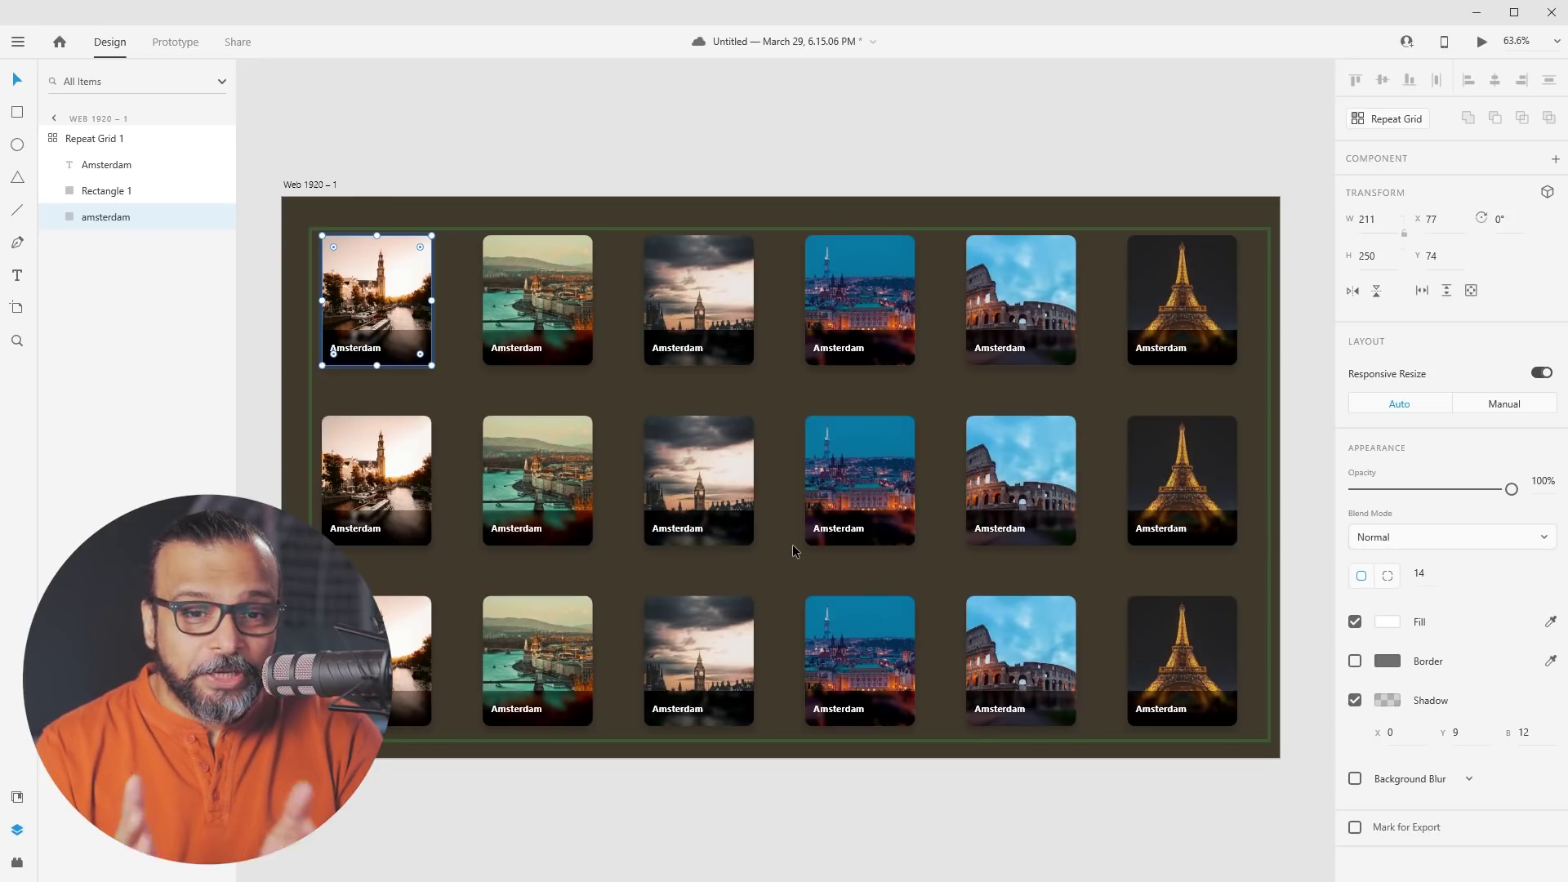
Create a new text document named cities in the cities folder and open it in Notepad
key("alt+Tab")
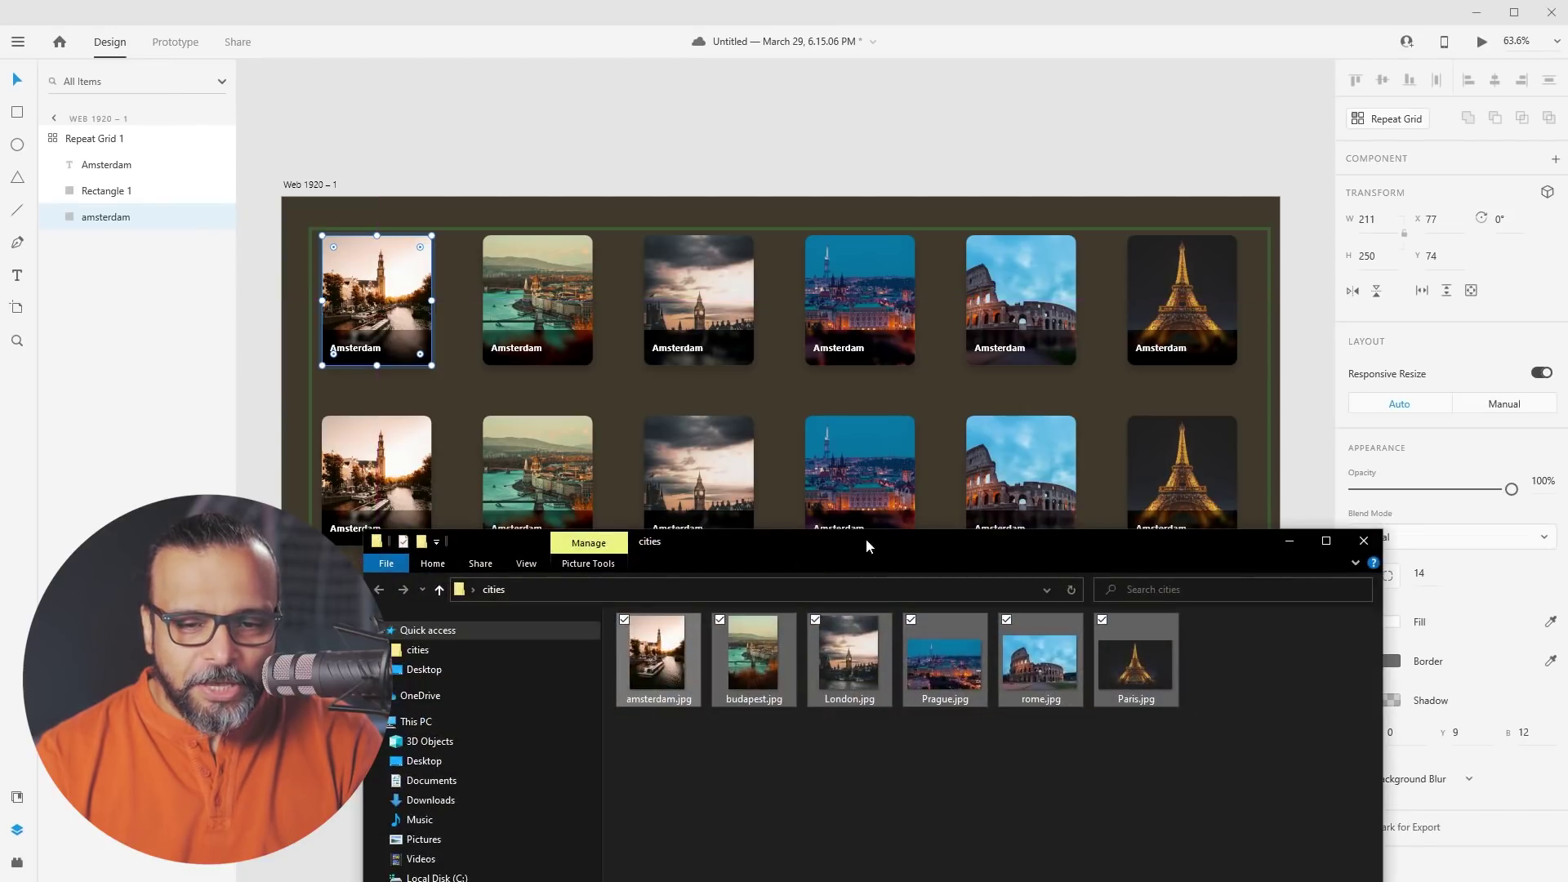
left_click_drag(851, 532, 822, 154)
right_click(660, 400)
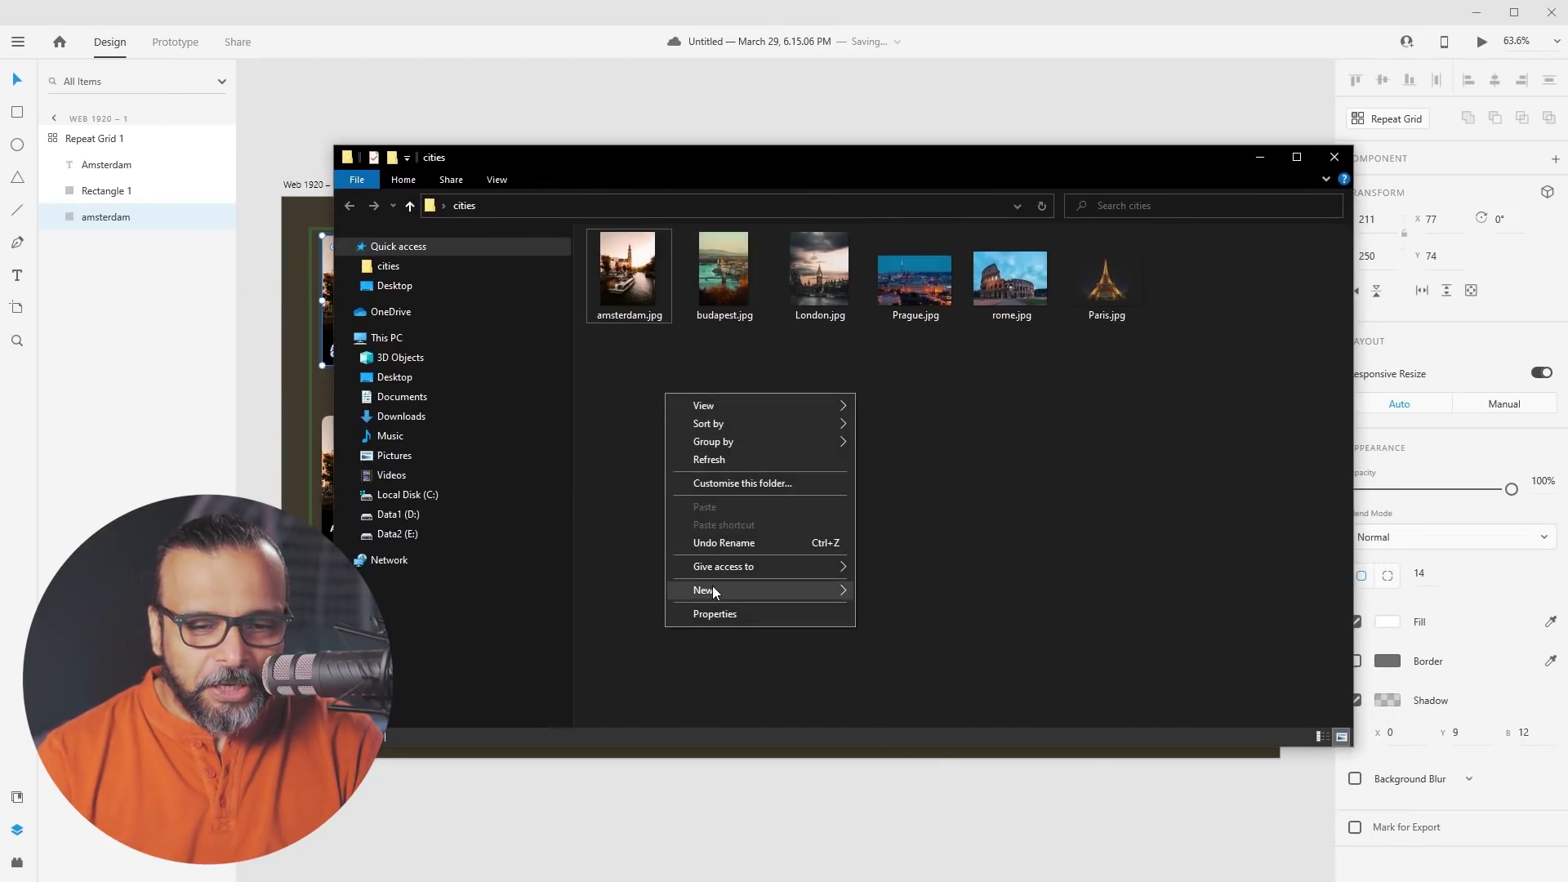
mouse_move(717, 593)
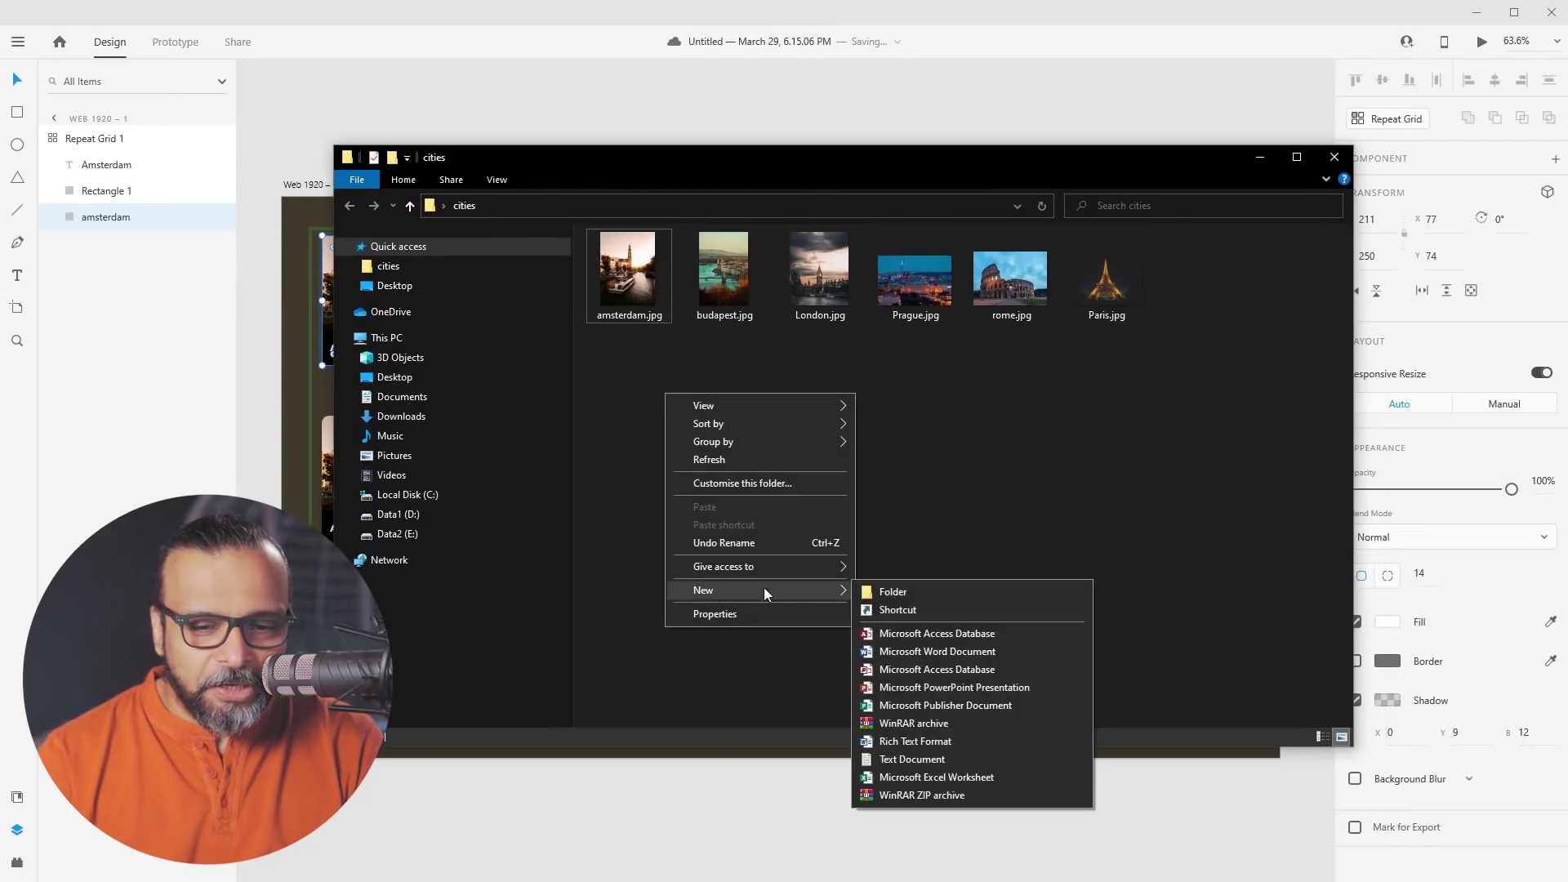
left_click(896, 762)
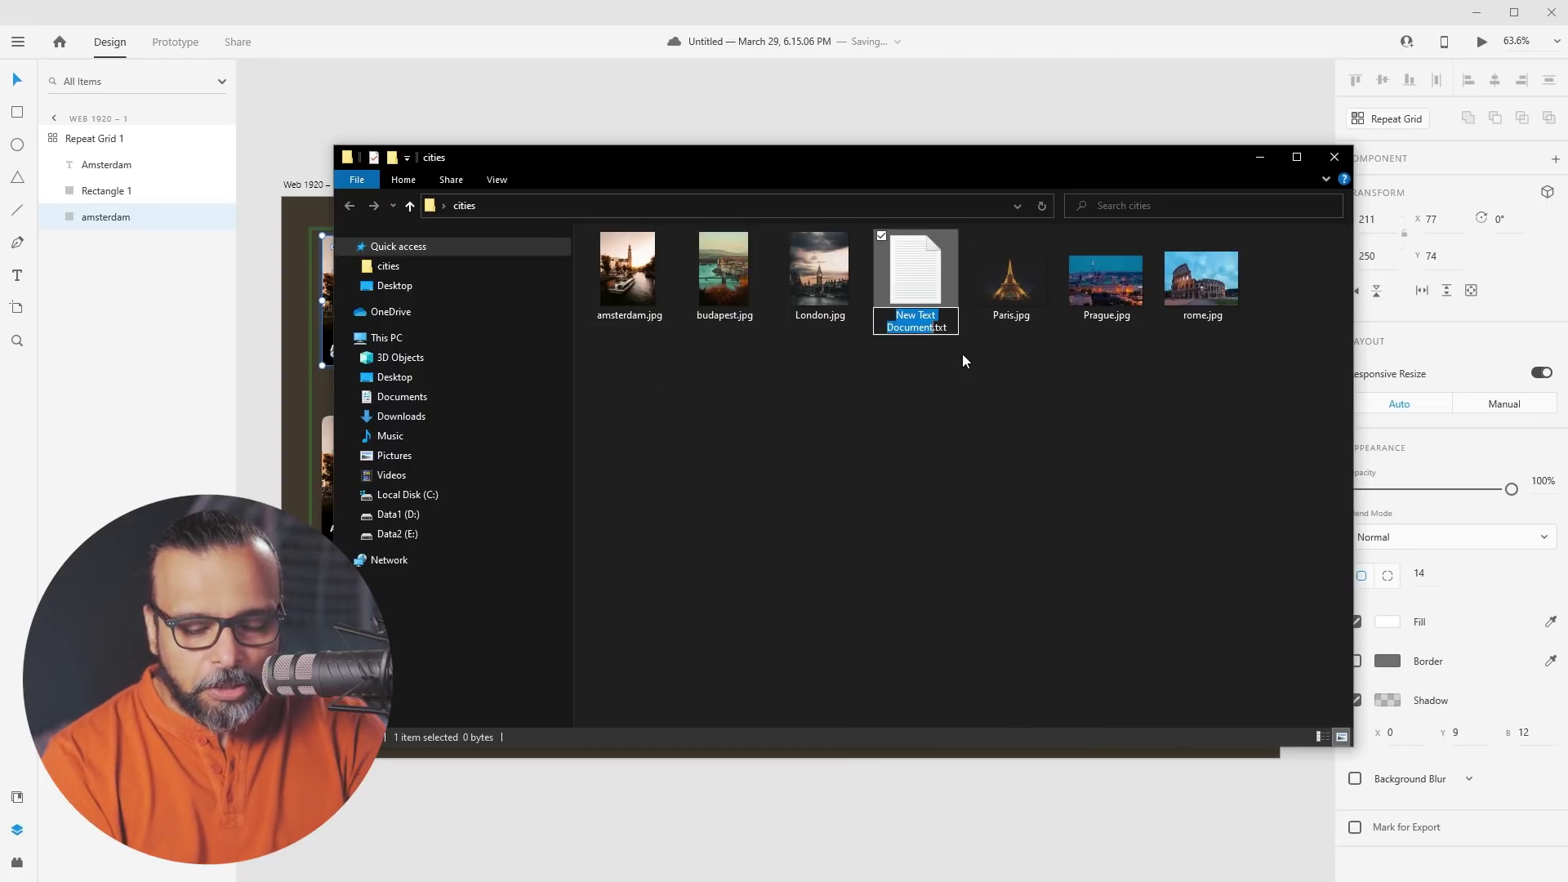
type("cities")
key("Return")
key("Return")
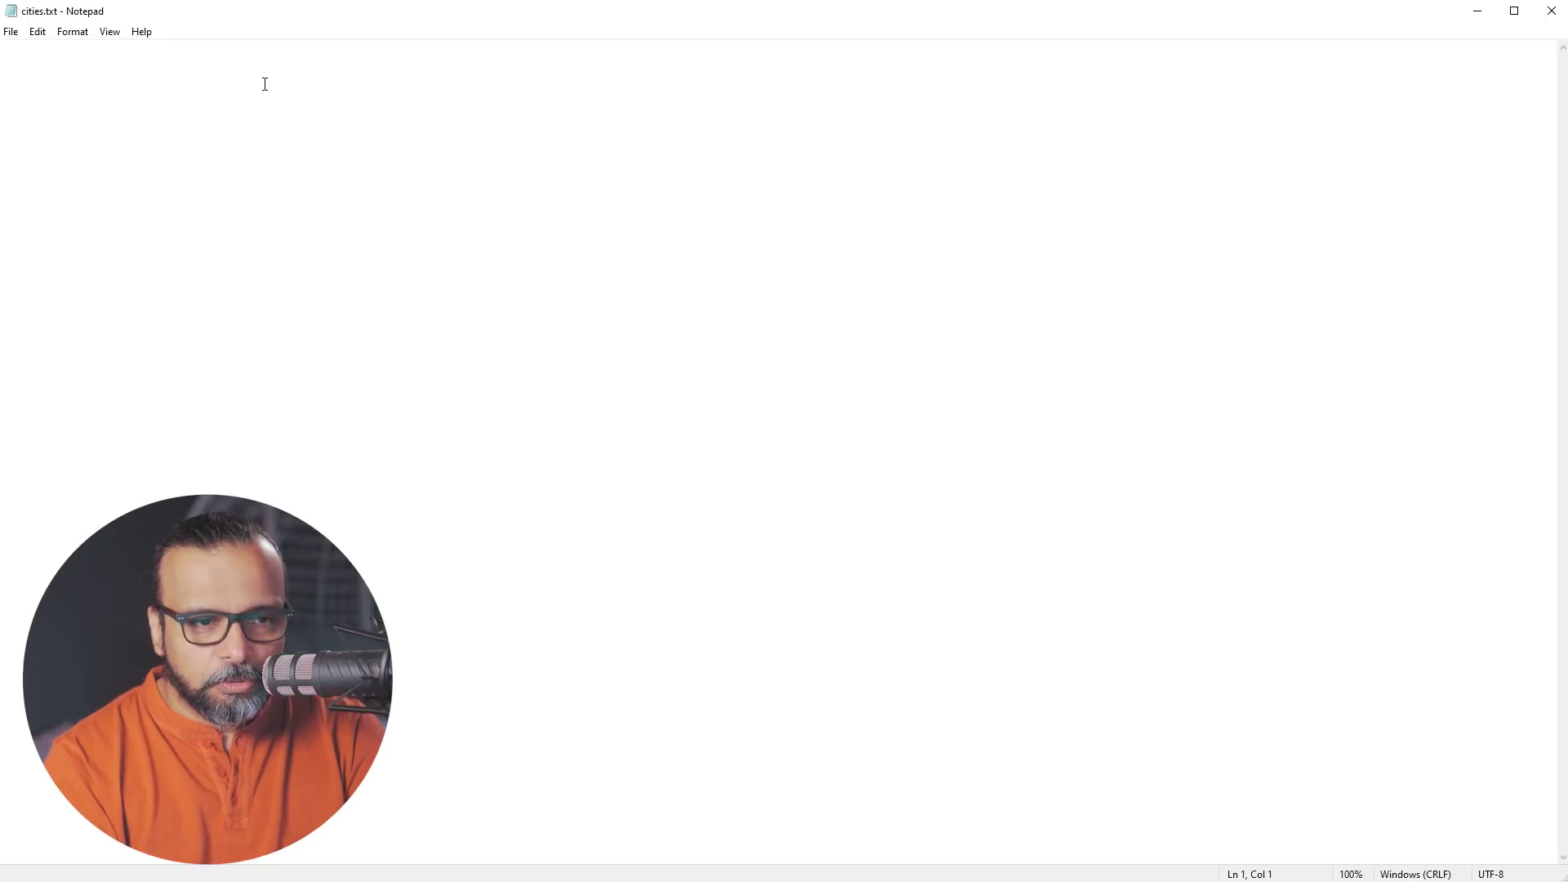
Enter Amsterdam, Budapest, London, Paris, Prague and Rome on separate lines, save the text file and close it
type("Amst")
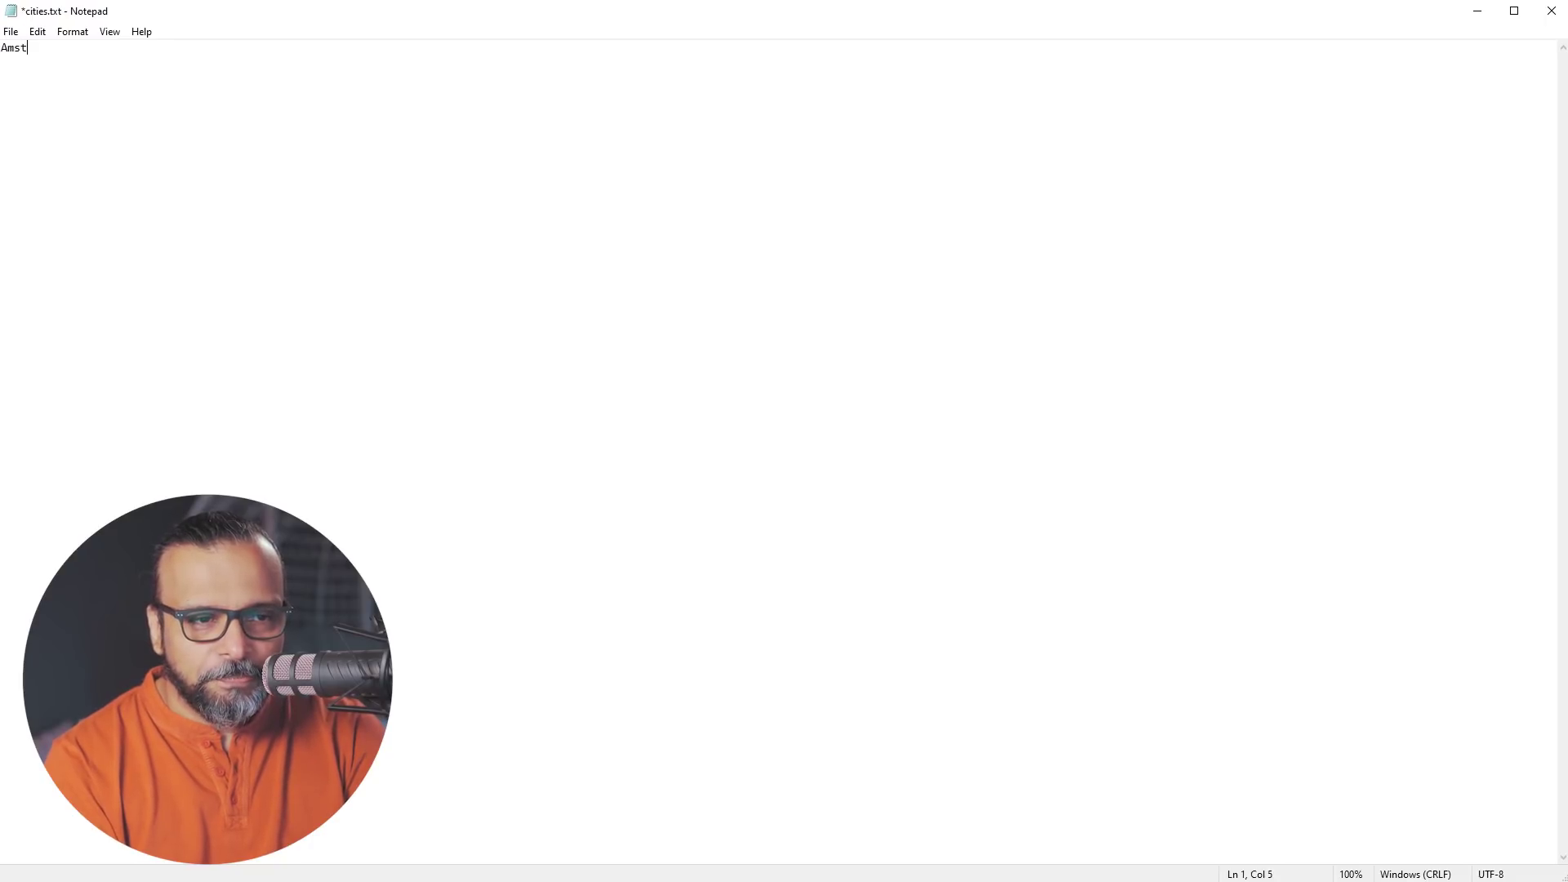
type("erdam")
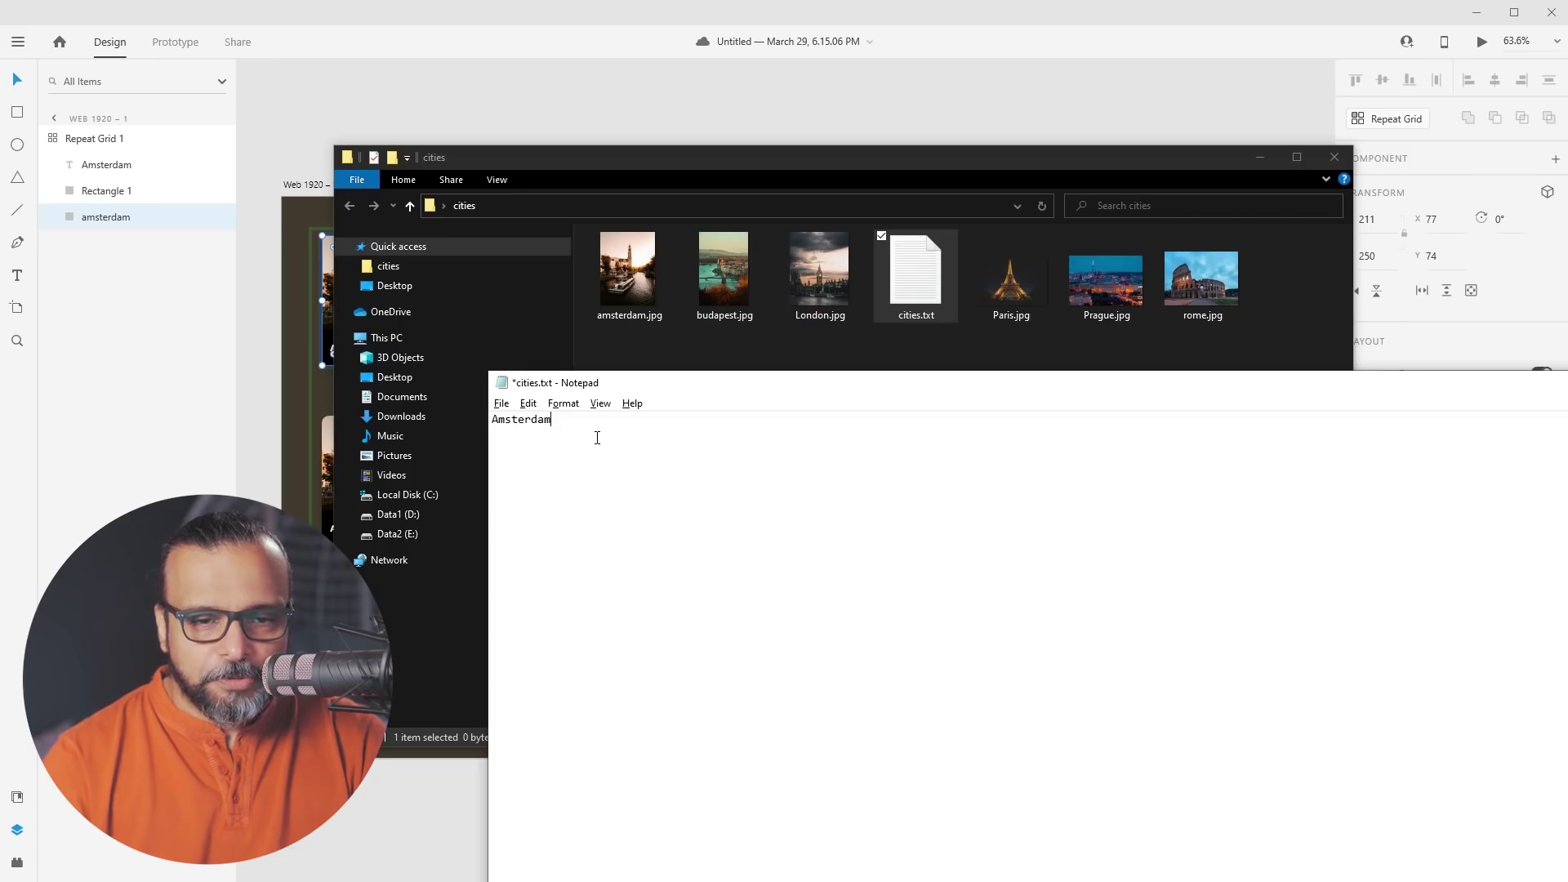
key("Return")
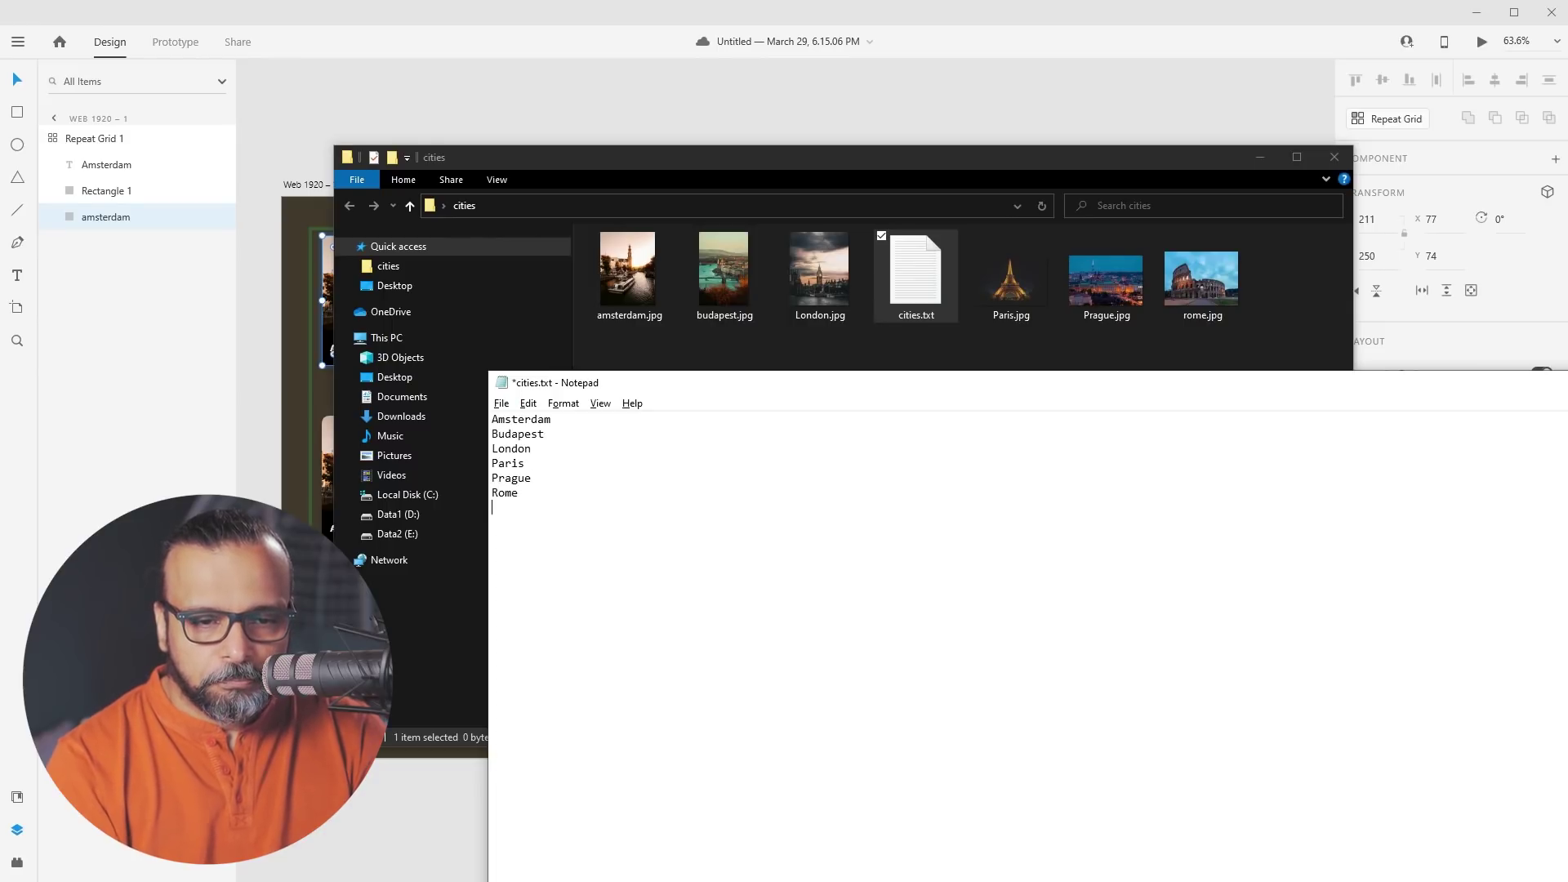
key("ctrl+s")
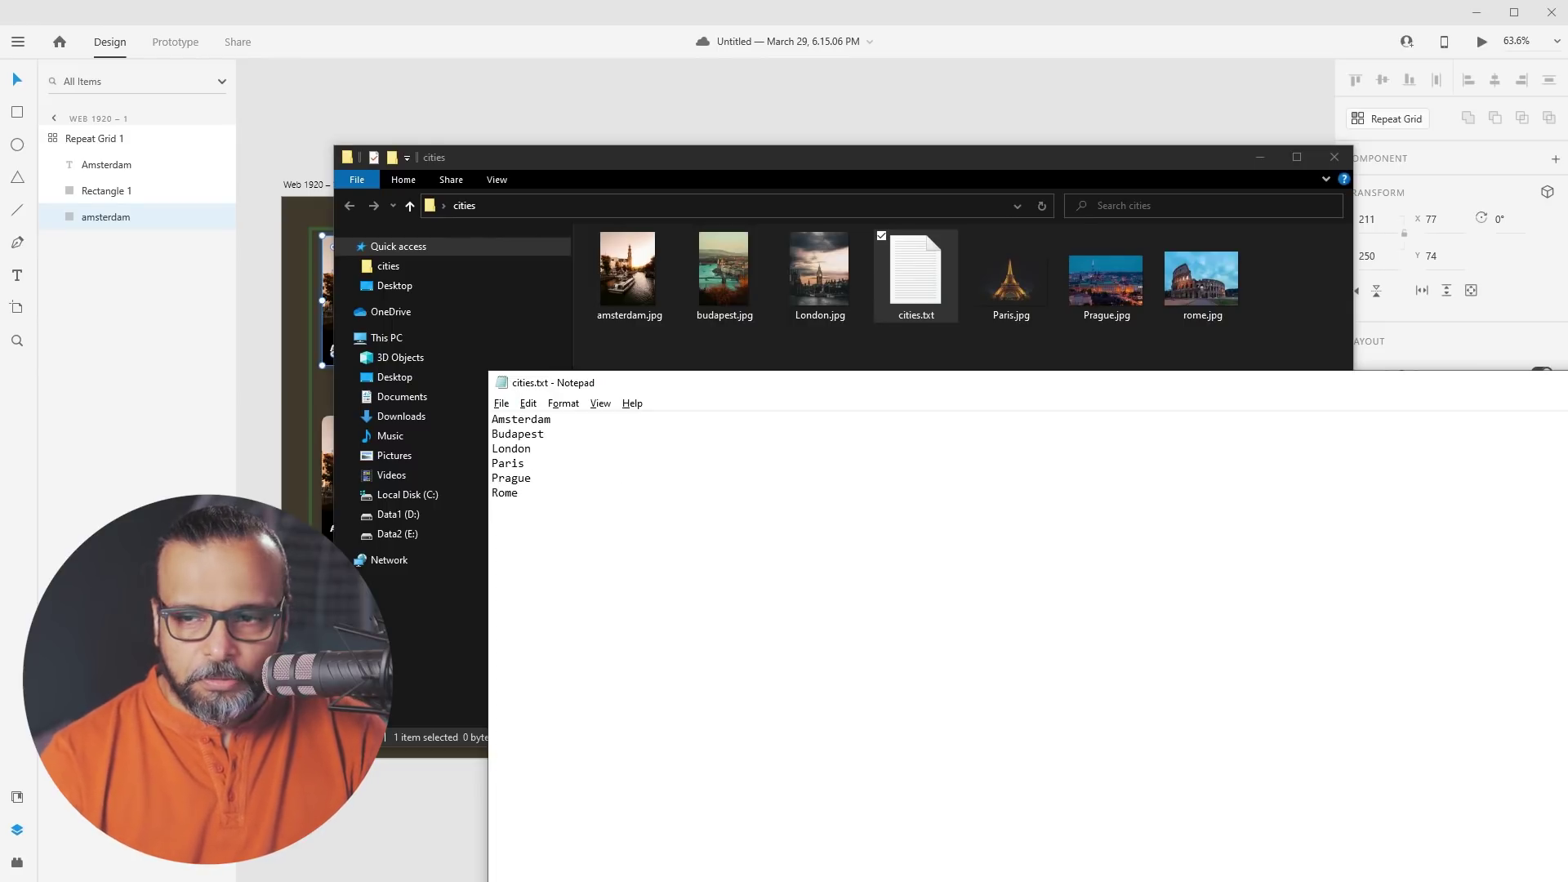
key("alt+F4")
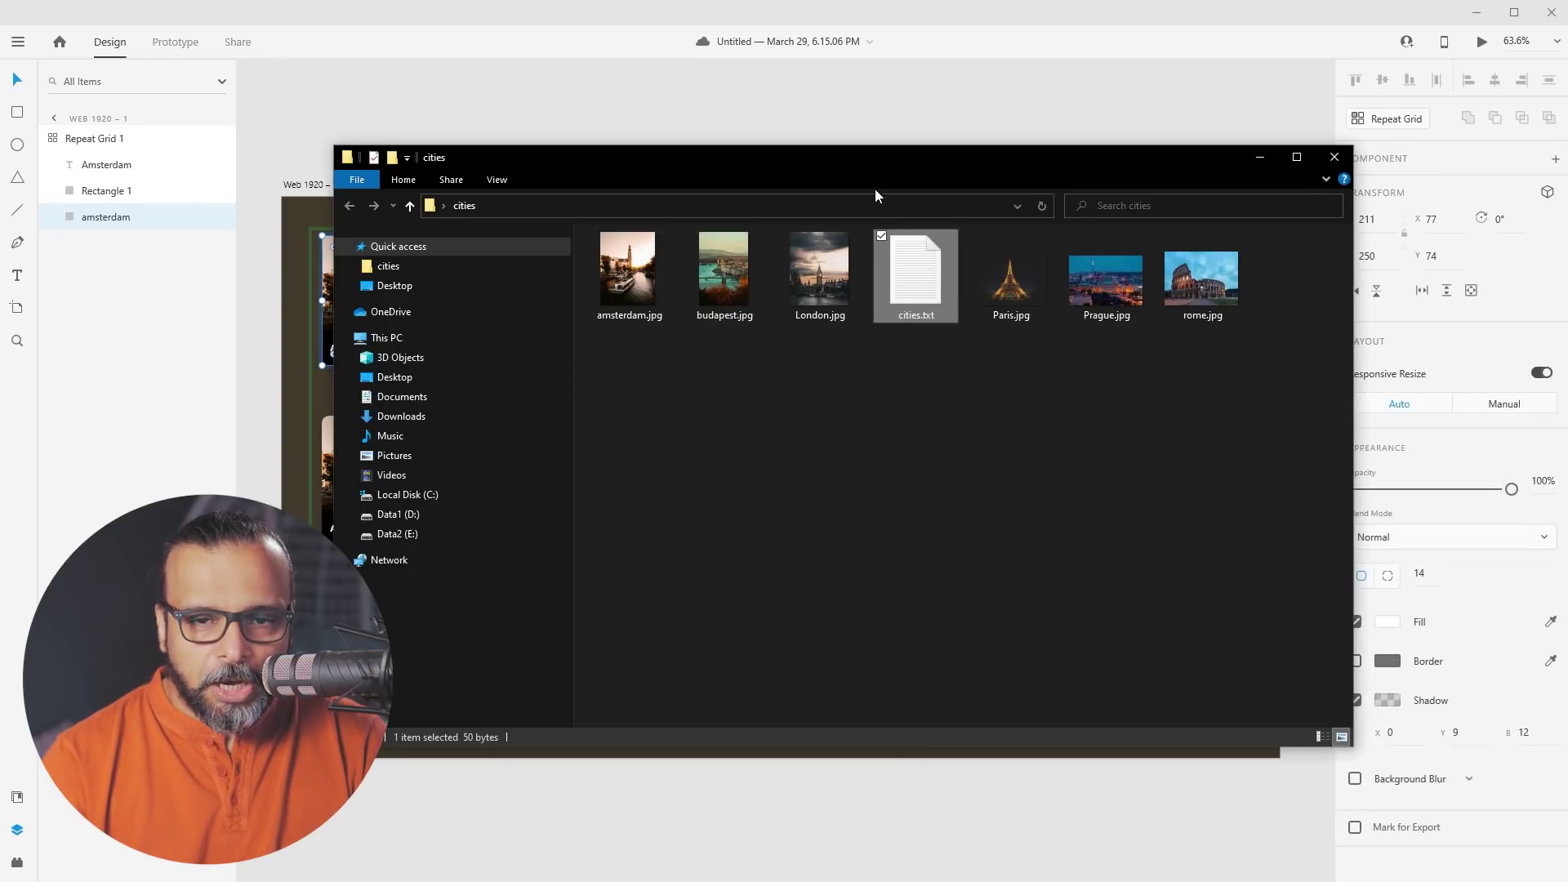
Drop cities.txt onto the first card's Amsterdam title to fill the grid's titles with the listed city names
left_click_drag(879, 173, 870, 492)
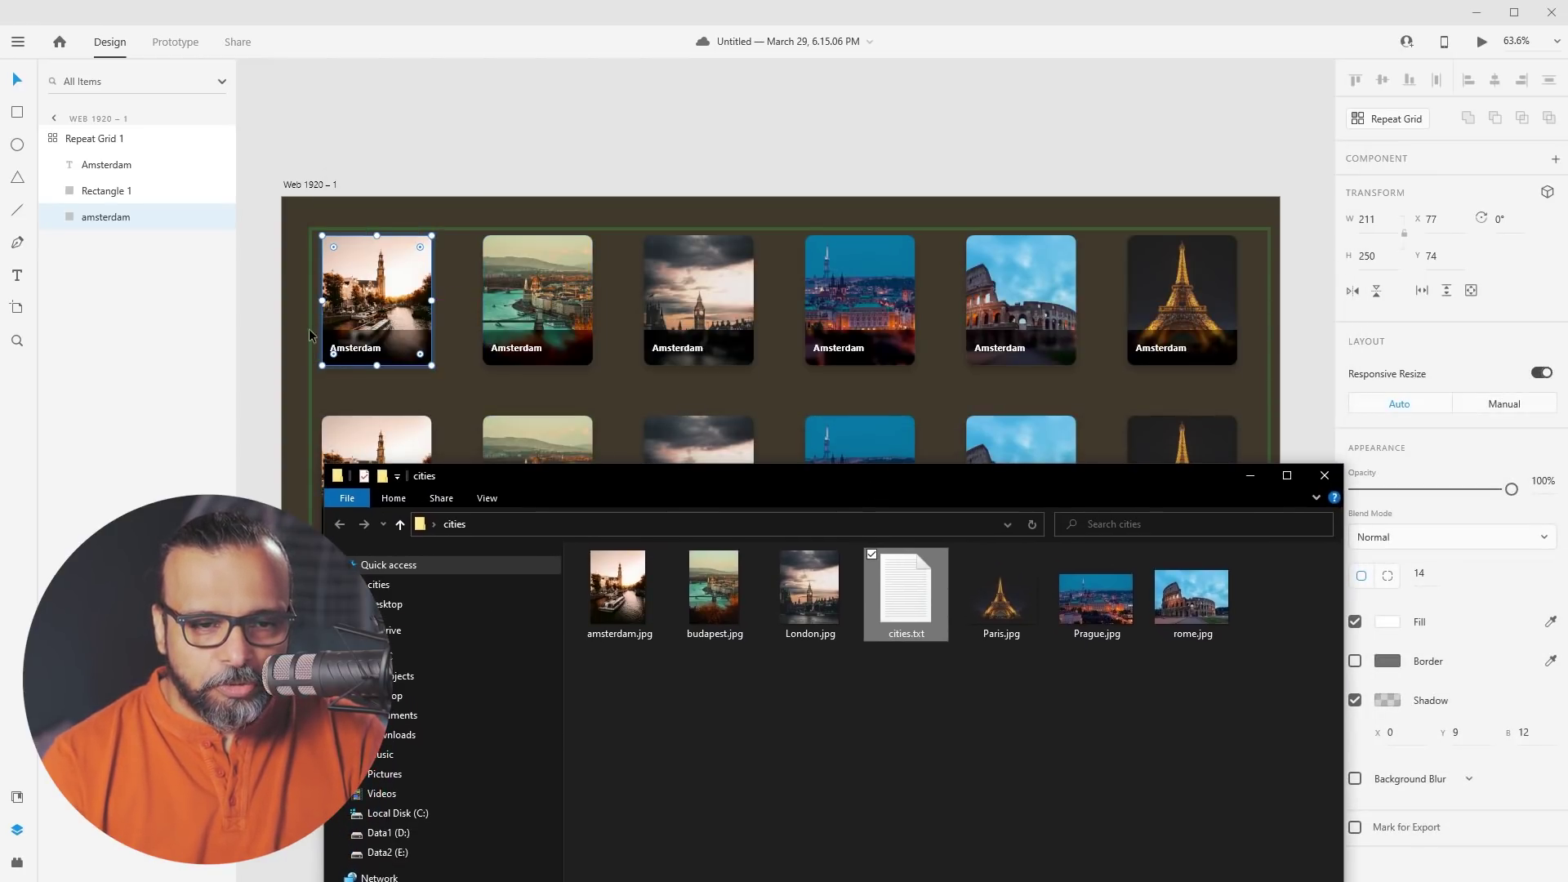
left_click_drag(903, 611, 382, 359)
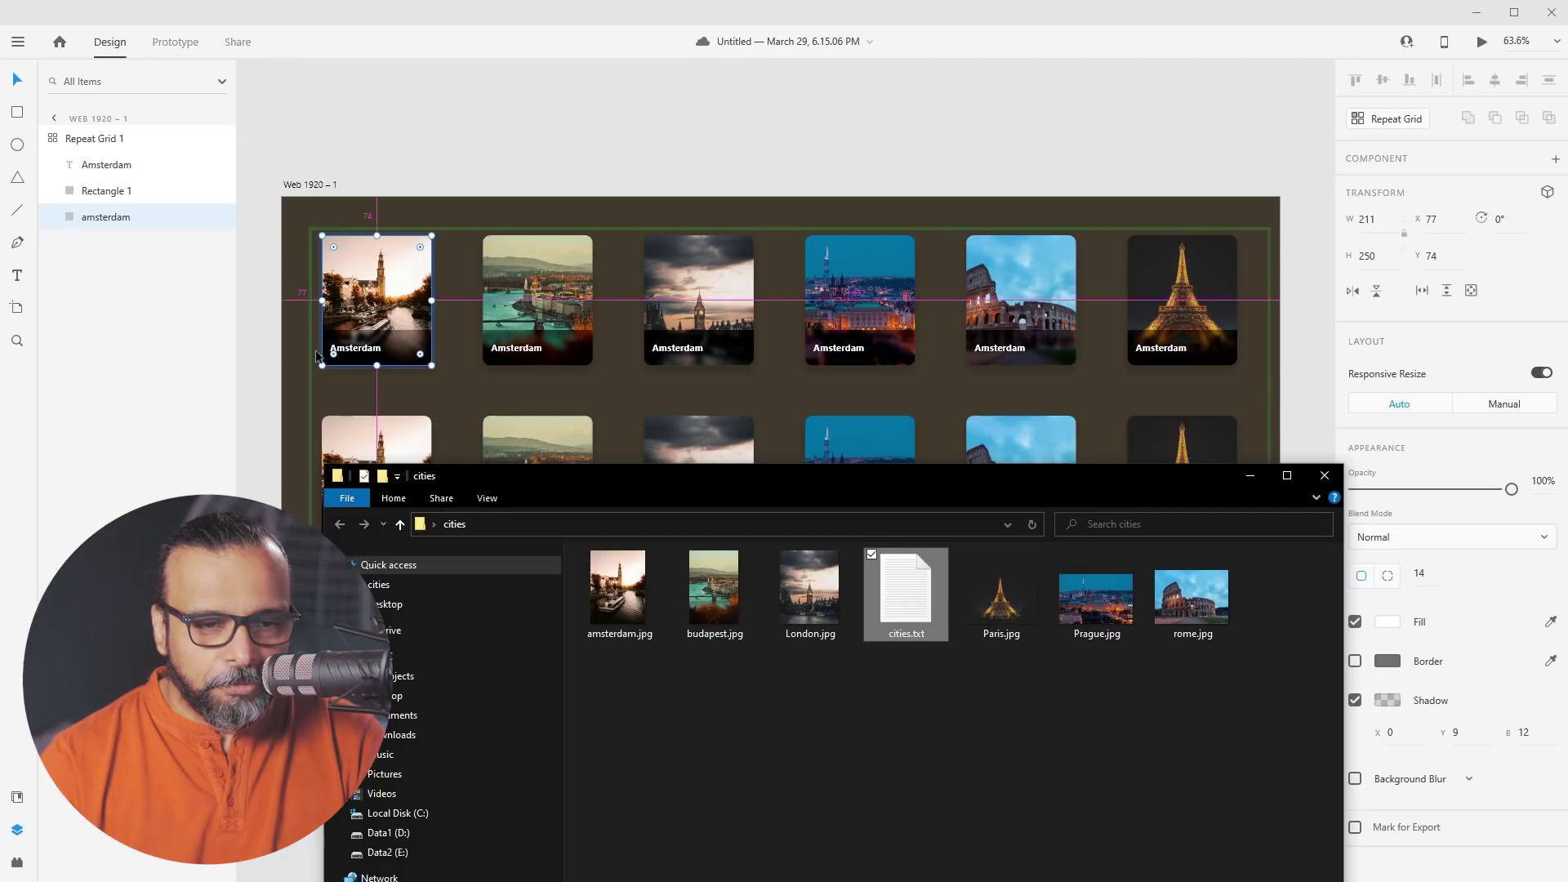
scroll(327, 357, "up", 7, "alt")
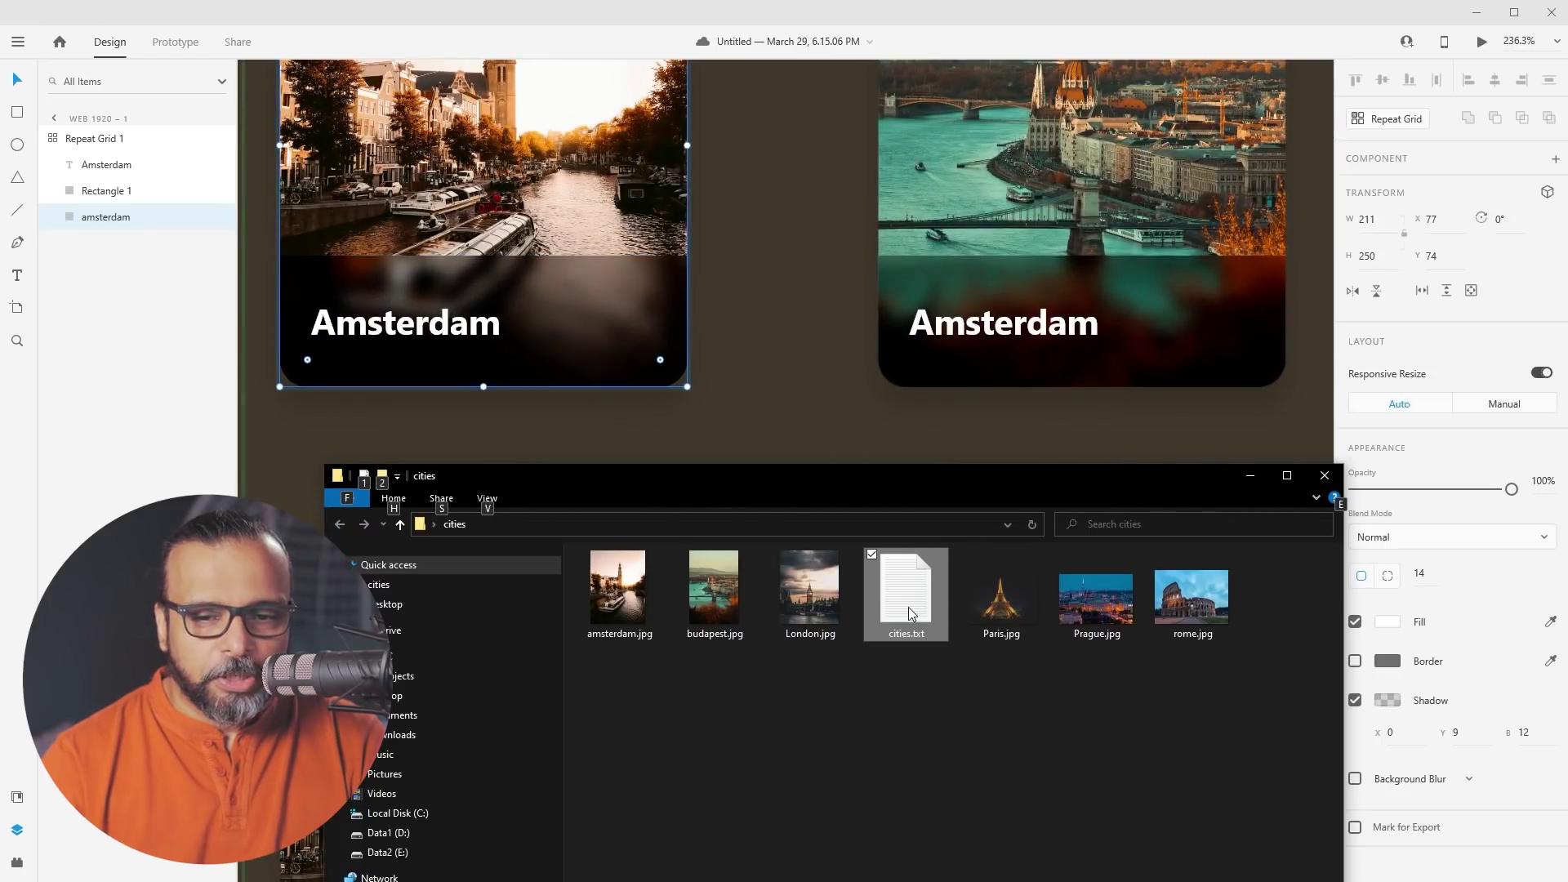
left_click_drag(913, 615, 485, 342)
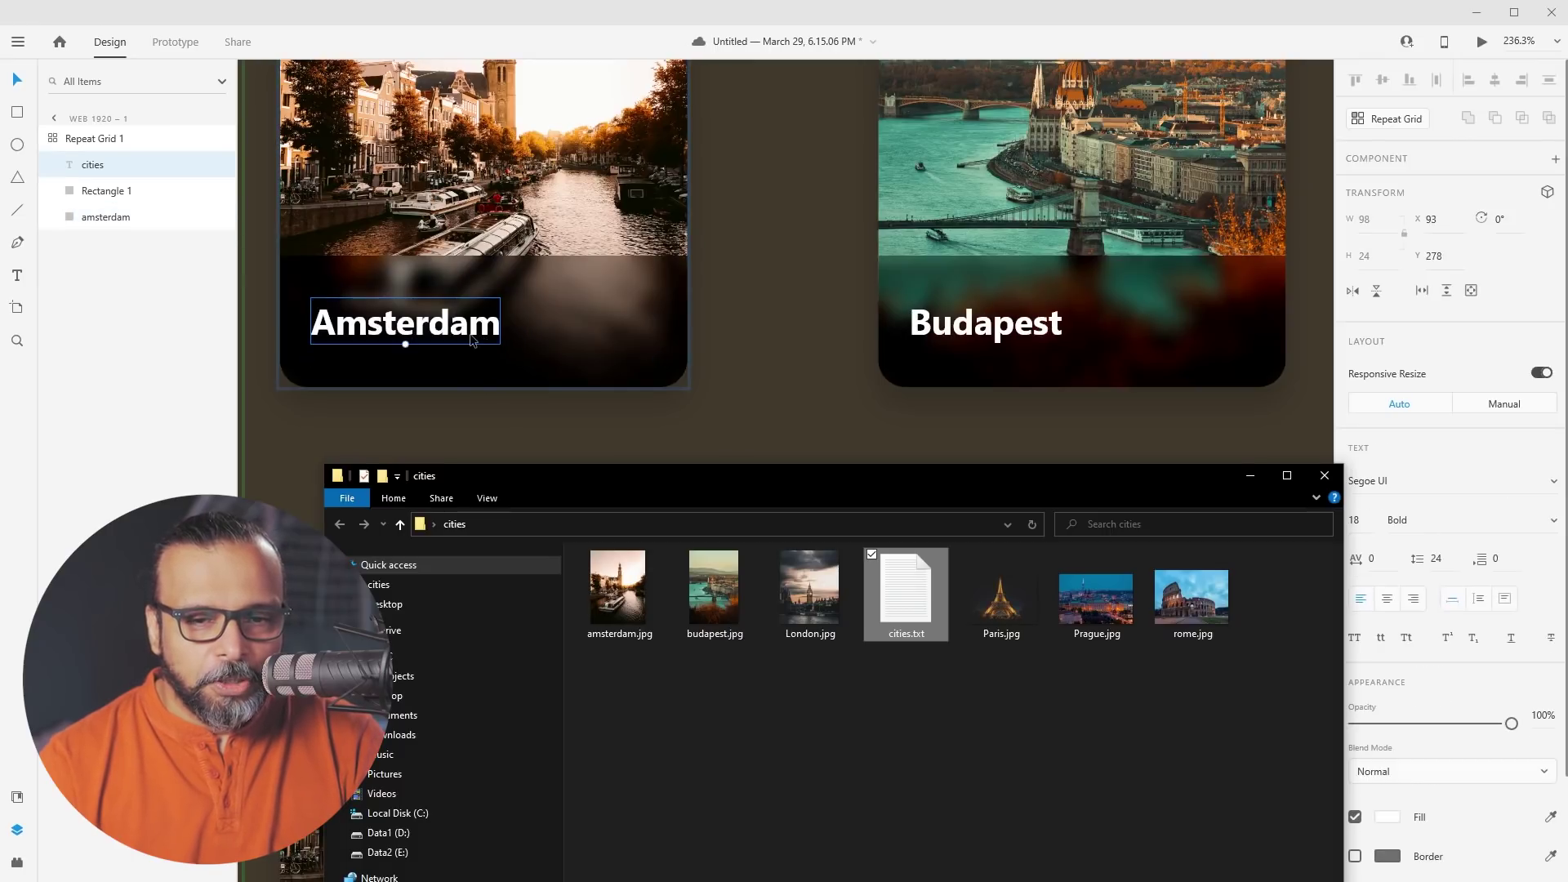
scroll(472, 340, "down", 6)
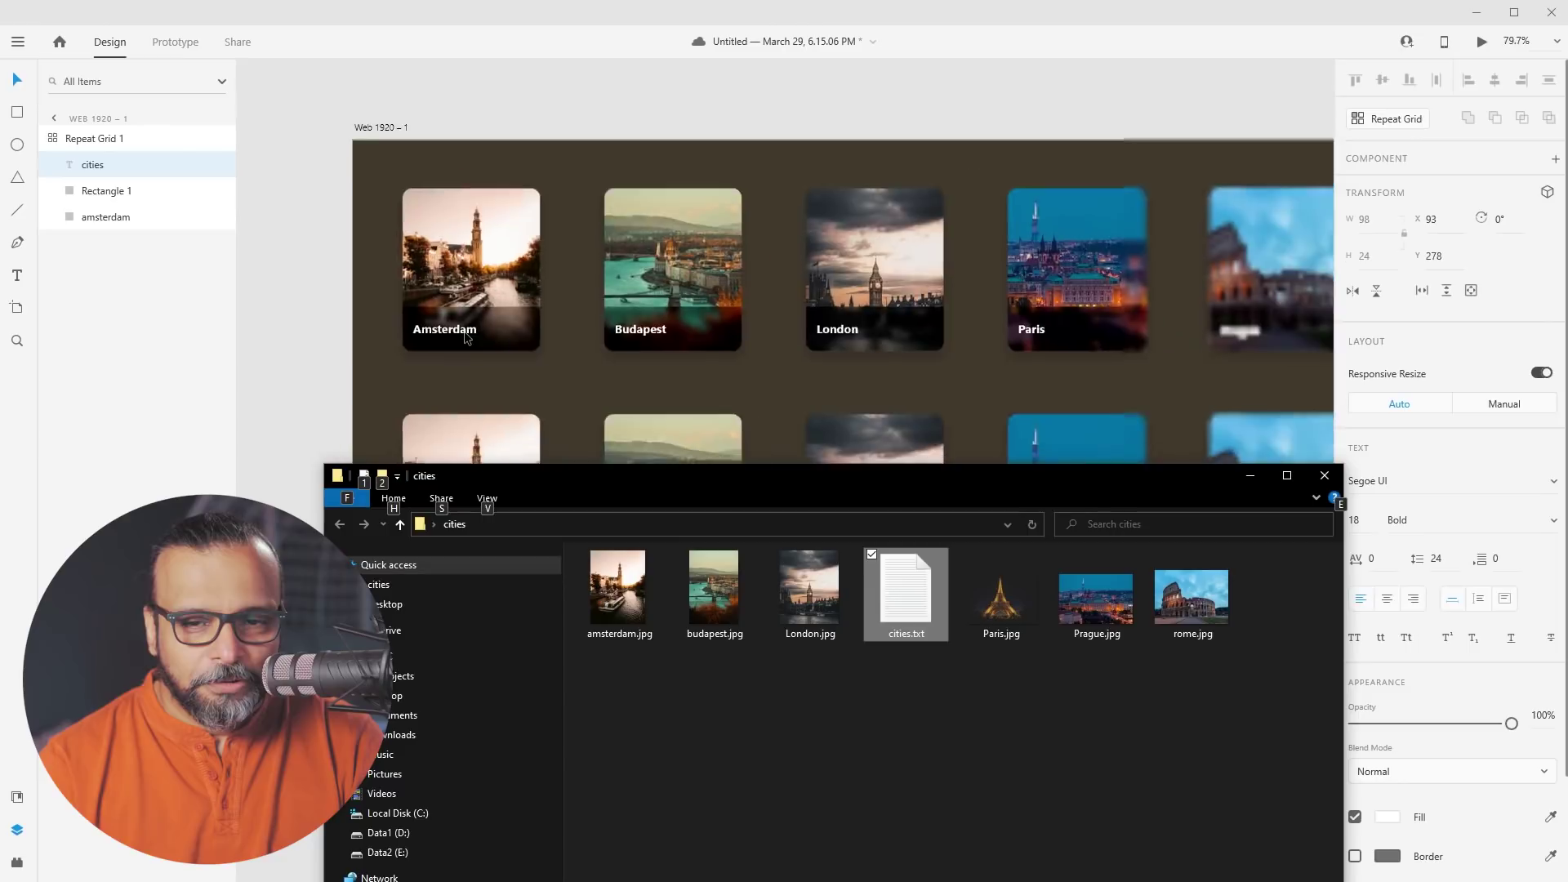
scroll(467, 338, "down", 2)
left_click(1044, 405)
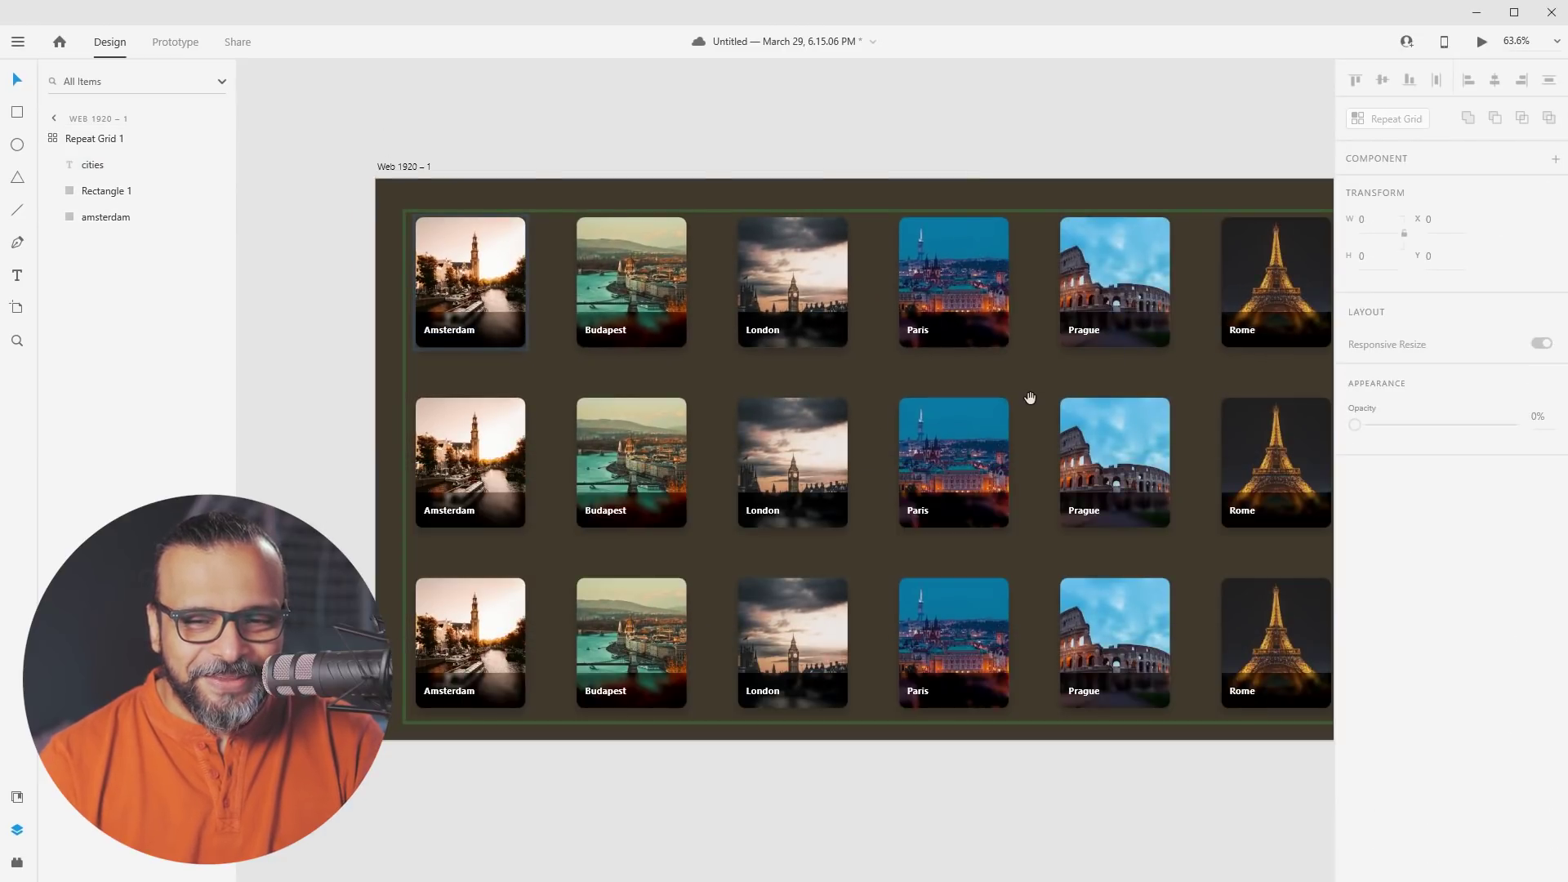
left_click_drag(1047, 452, 931, 401)
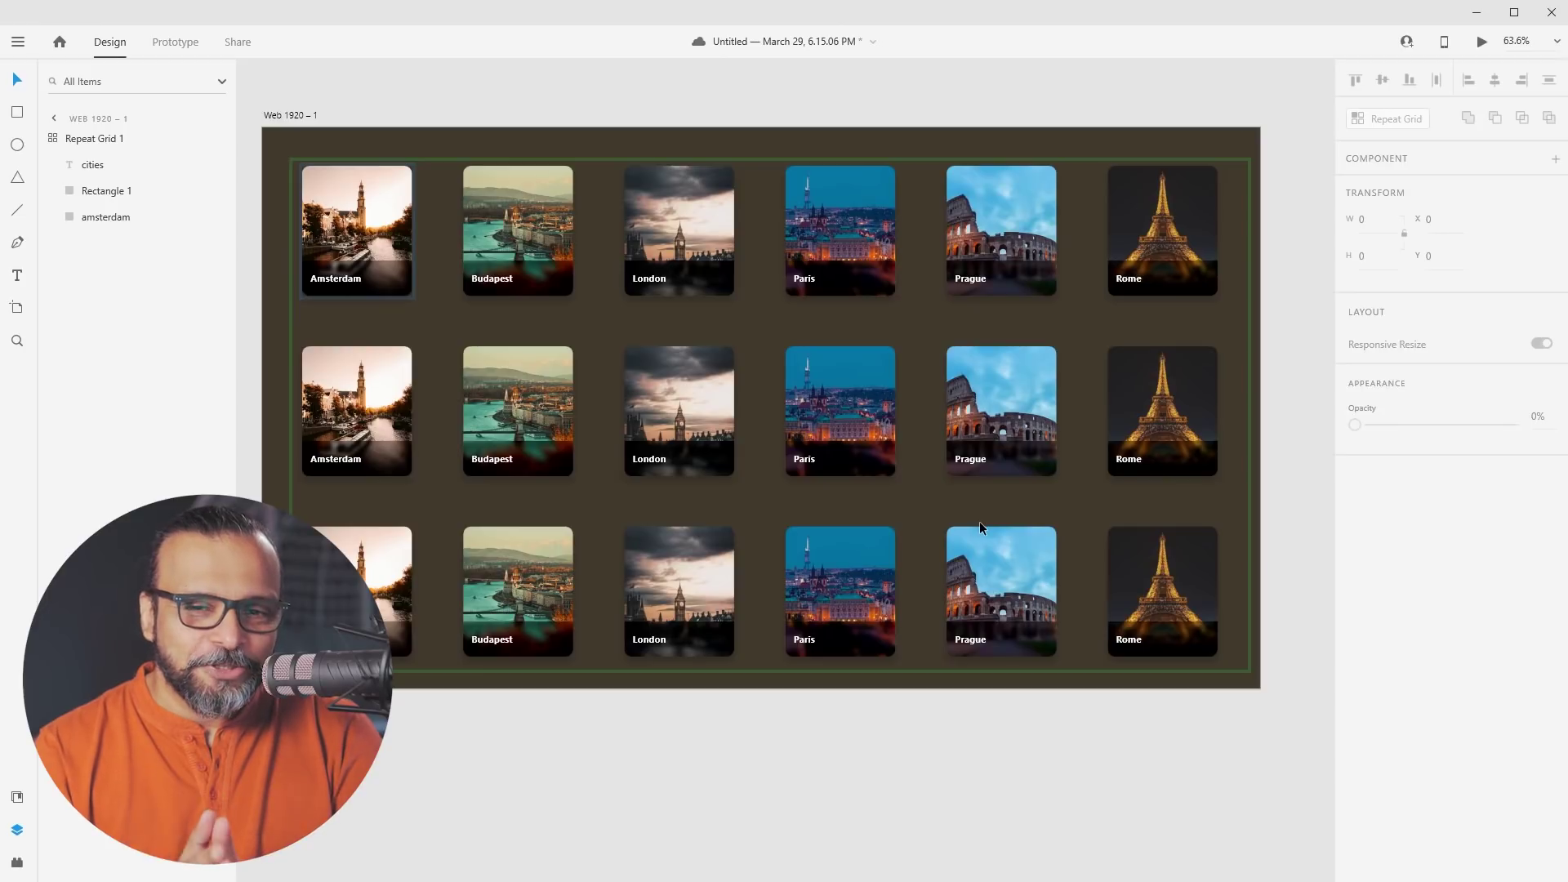
Ungroup the whole repeat grid into separate card groups and select the first Amsterdam card
left_click(954, 201)
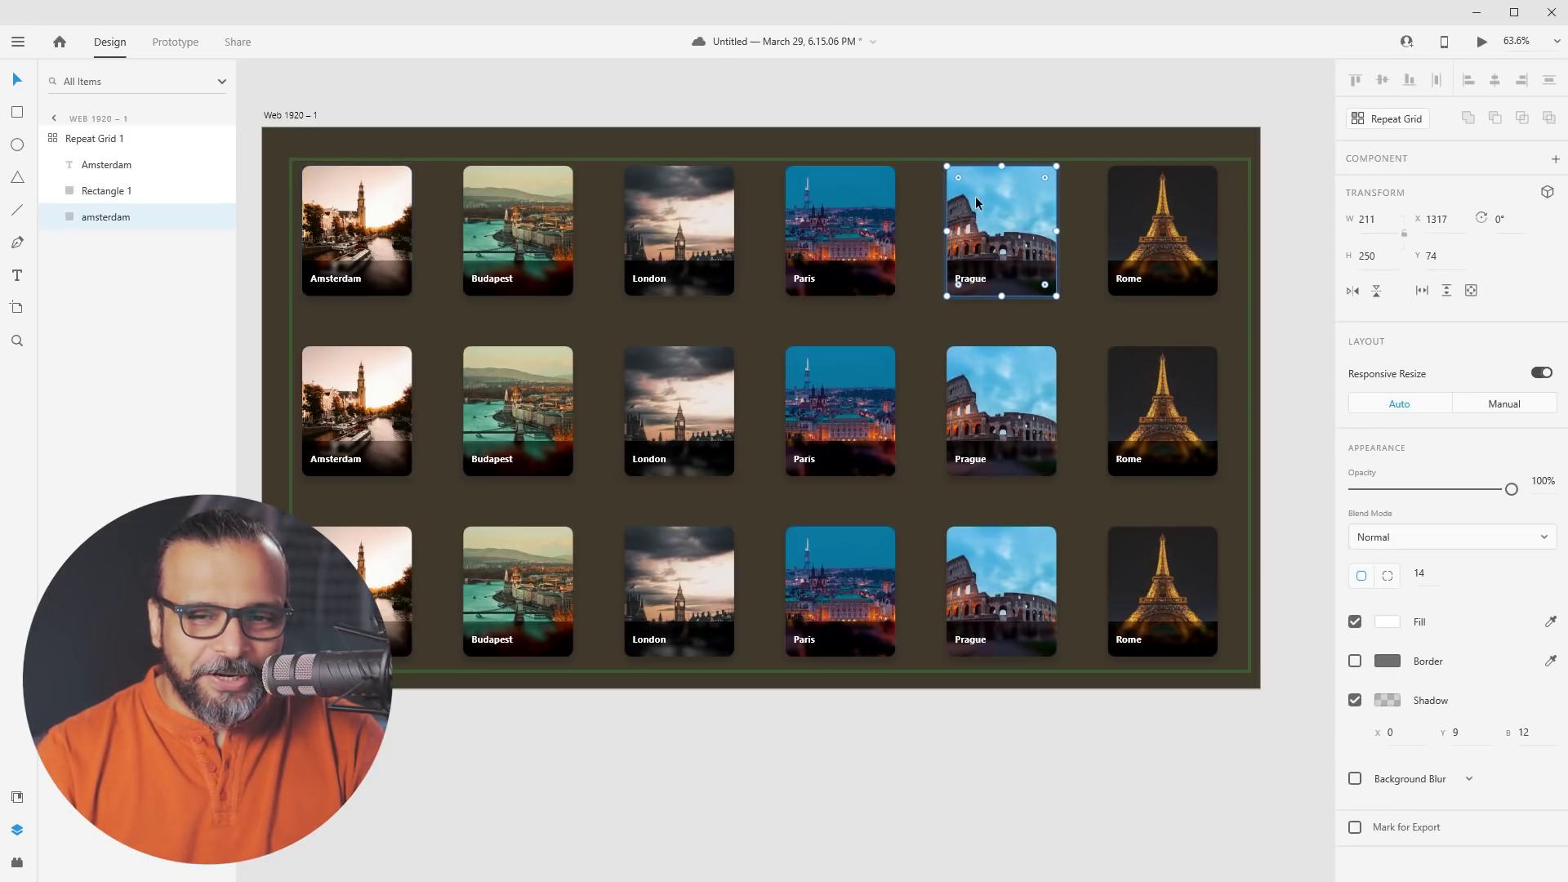
key("Escape")
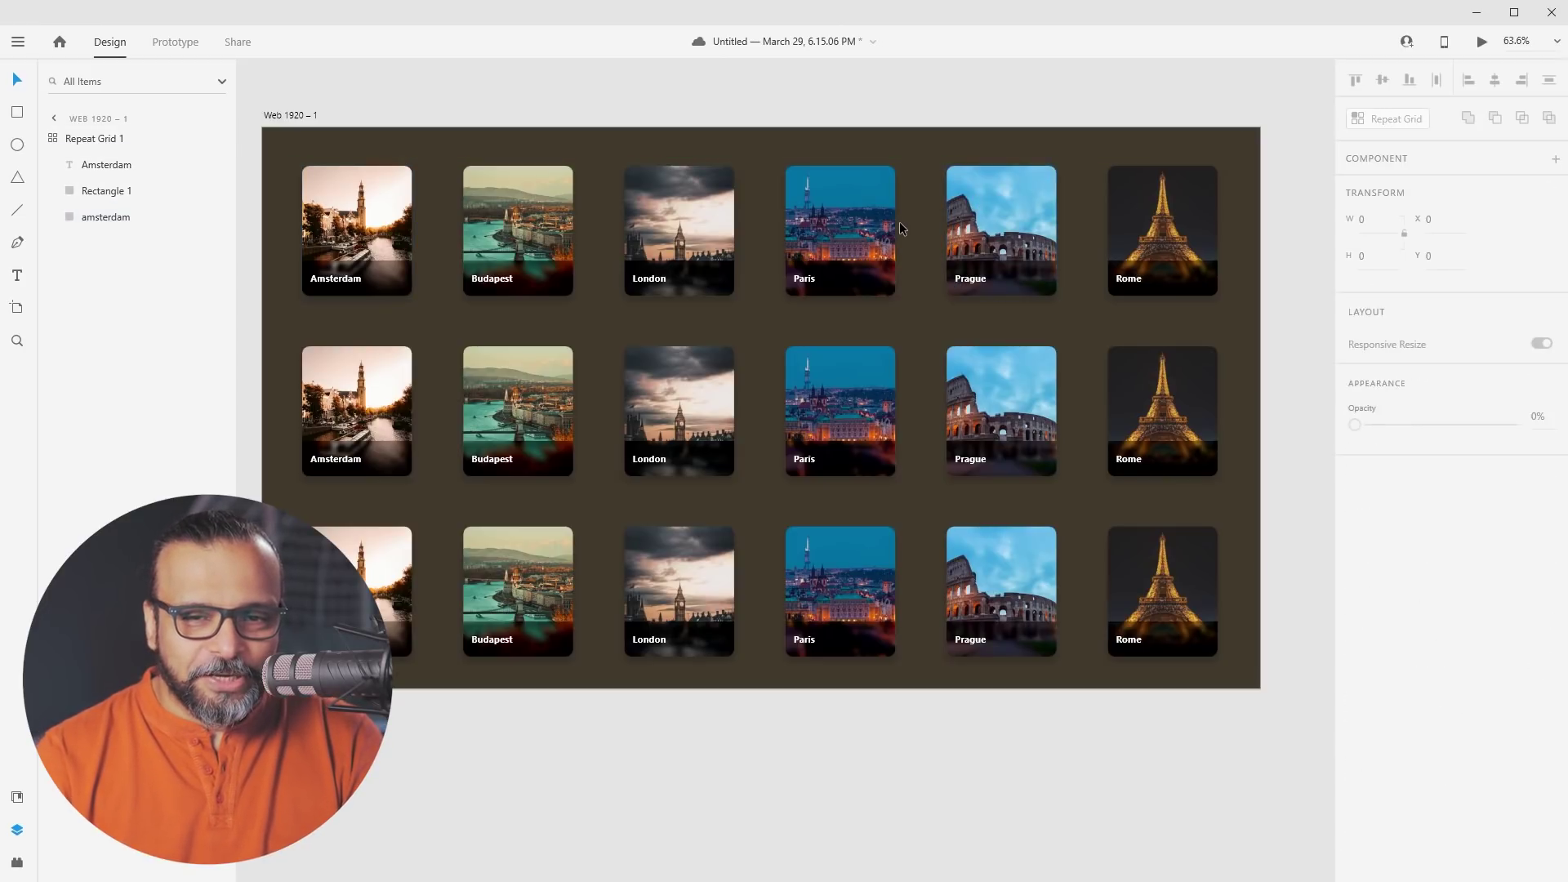
left_click(892, 173)
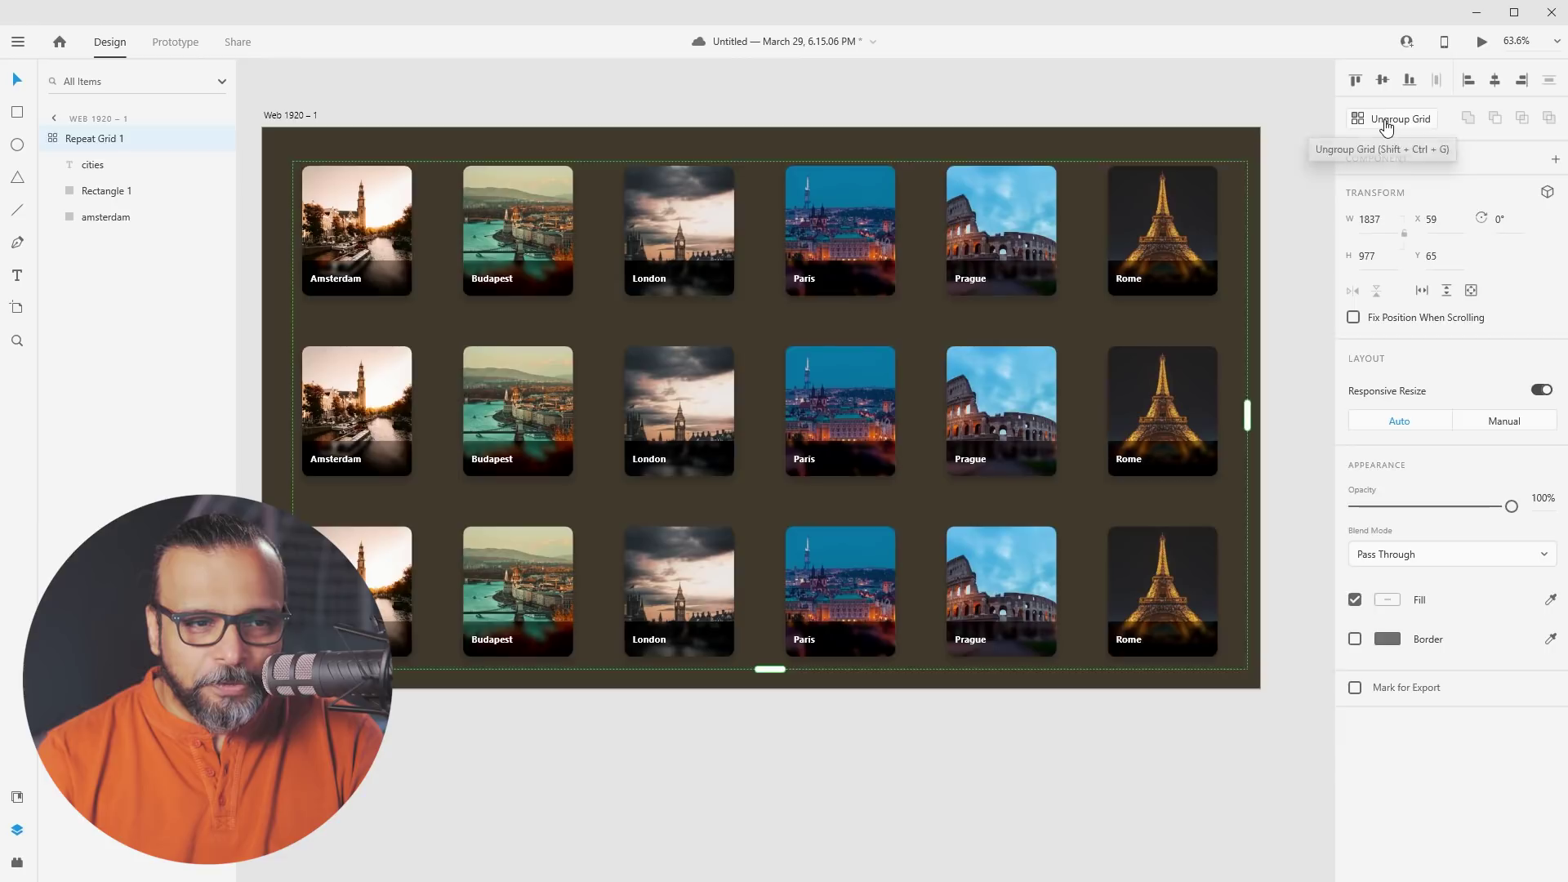
left_click(1386, 123)
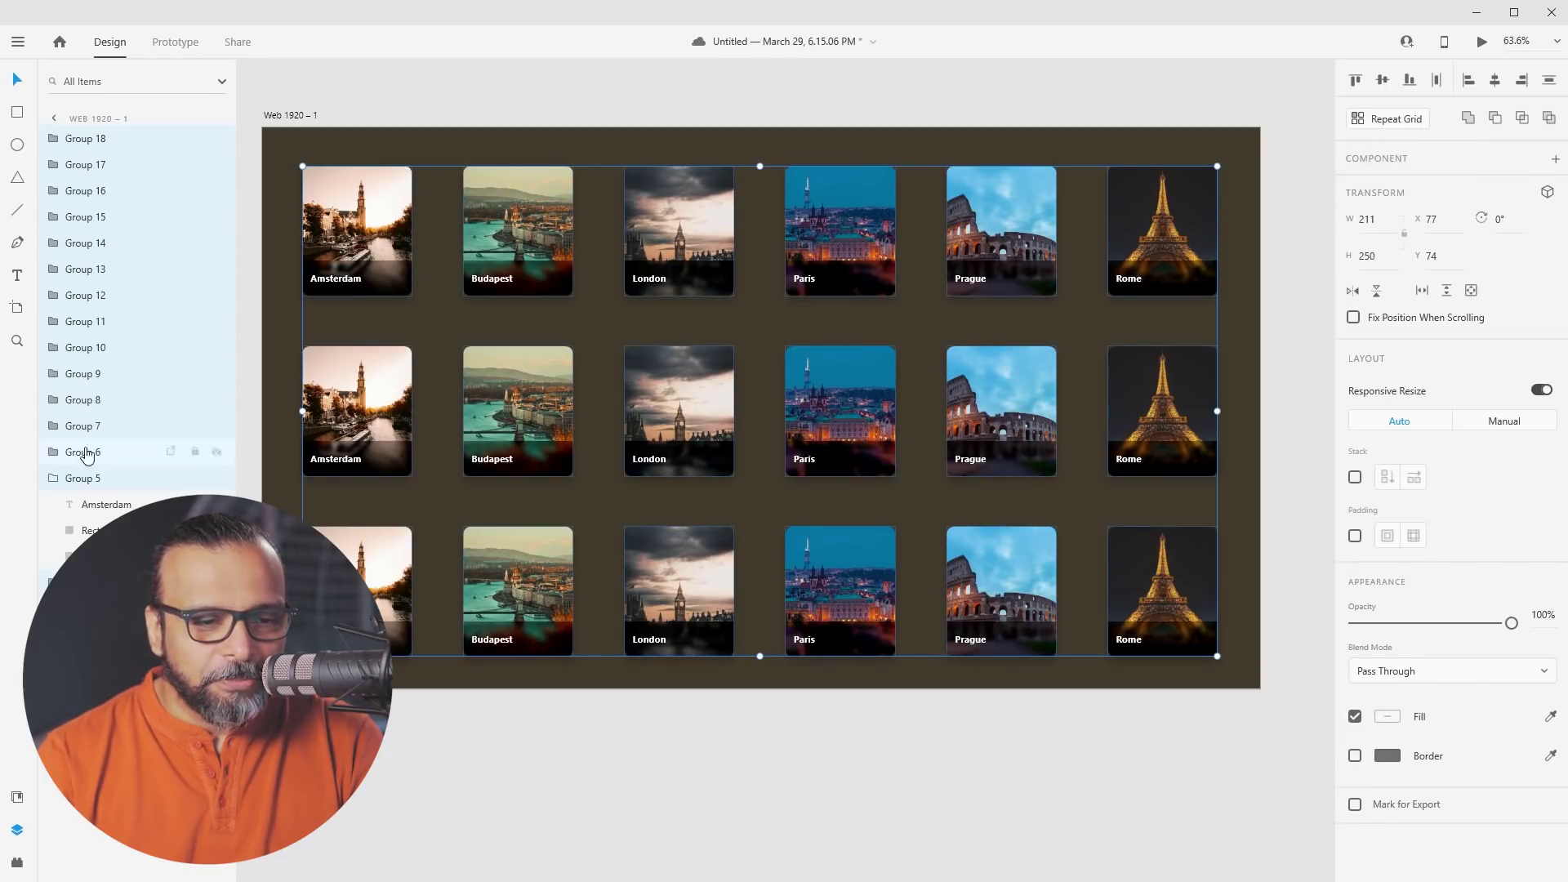
left_click(59, 479)
left_click(357, 230)
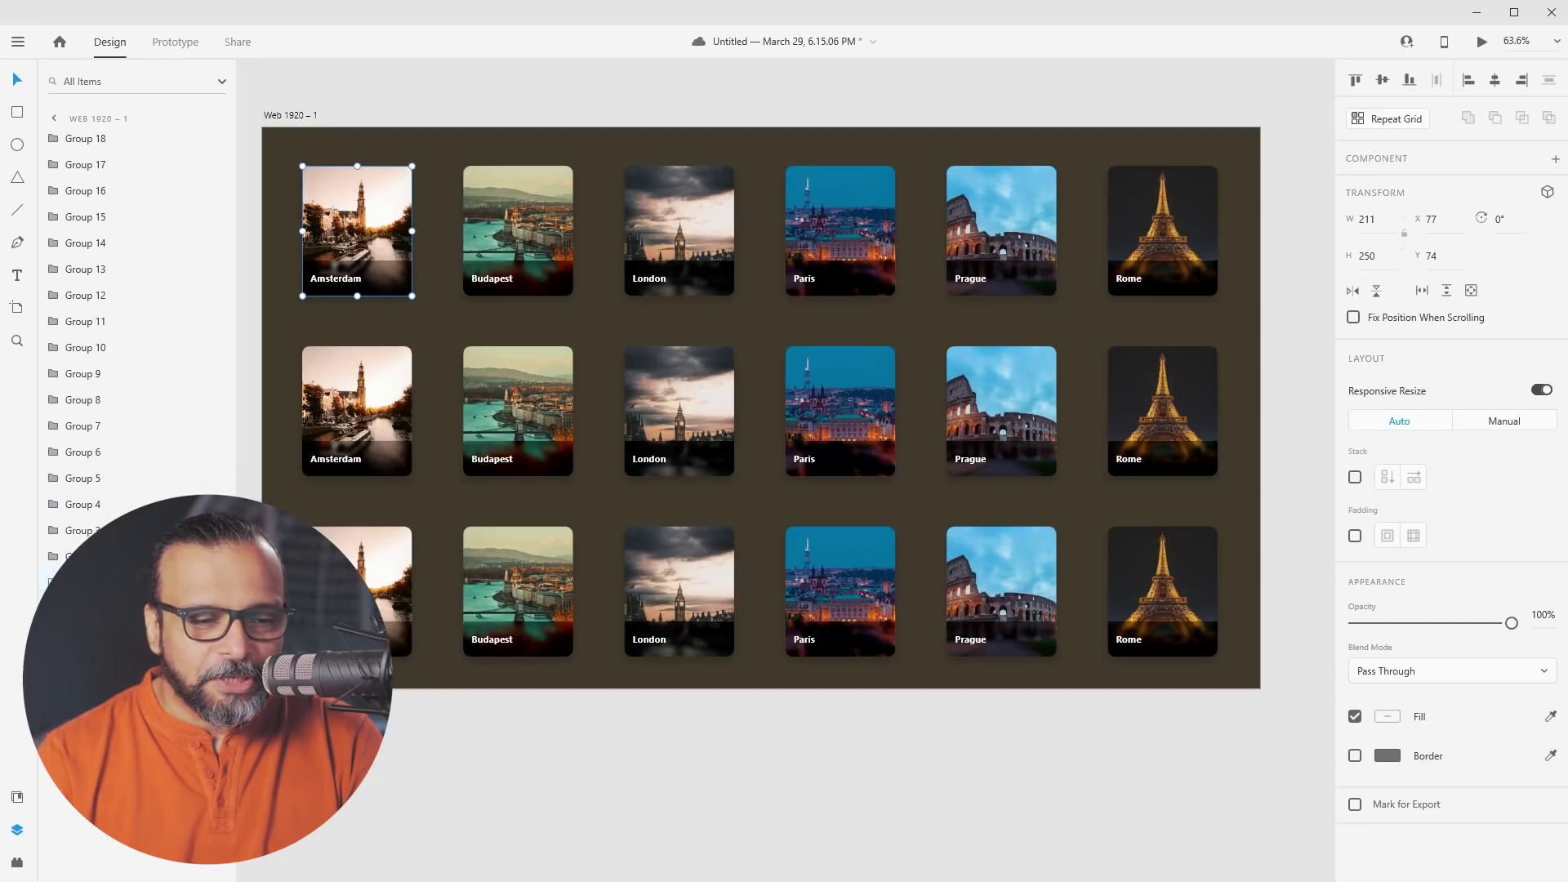